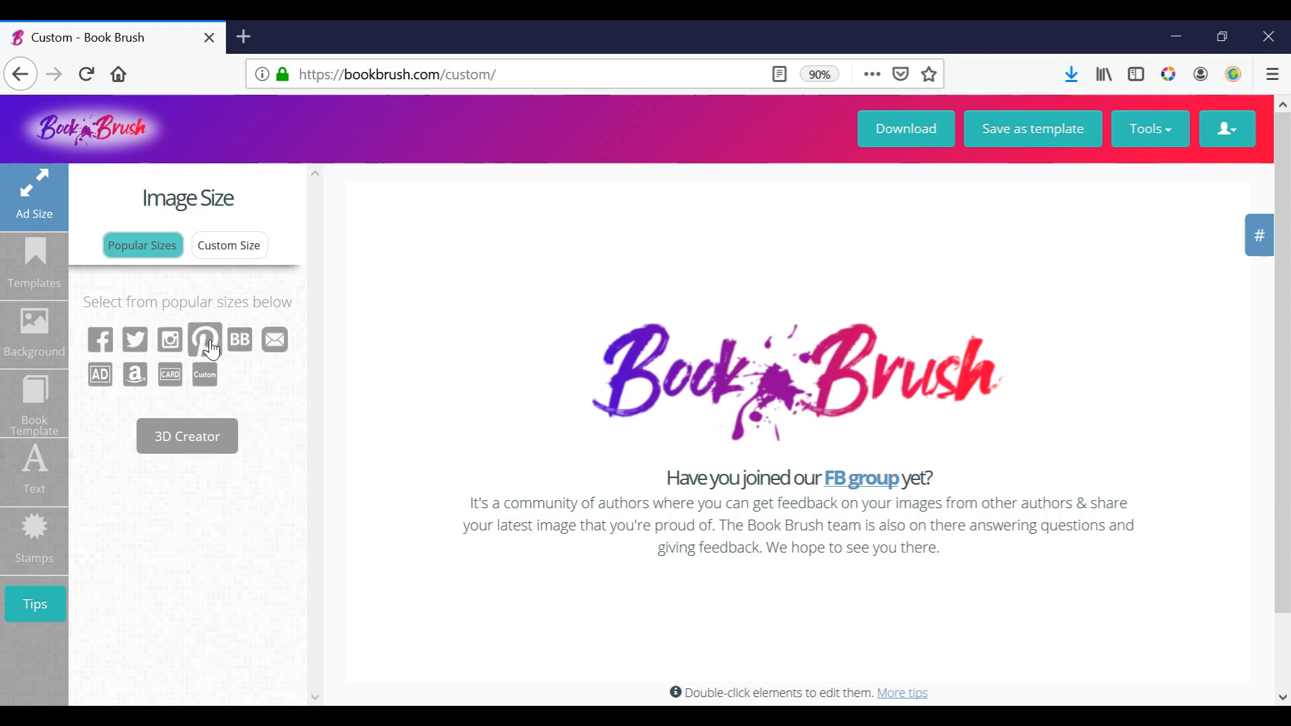
# Review the preset image sizes for BookBub, email, website ads, Amazon and business cards, plus the custom size option.
pyautogui.click(247, 353)
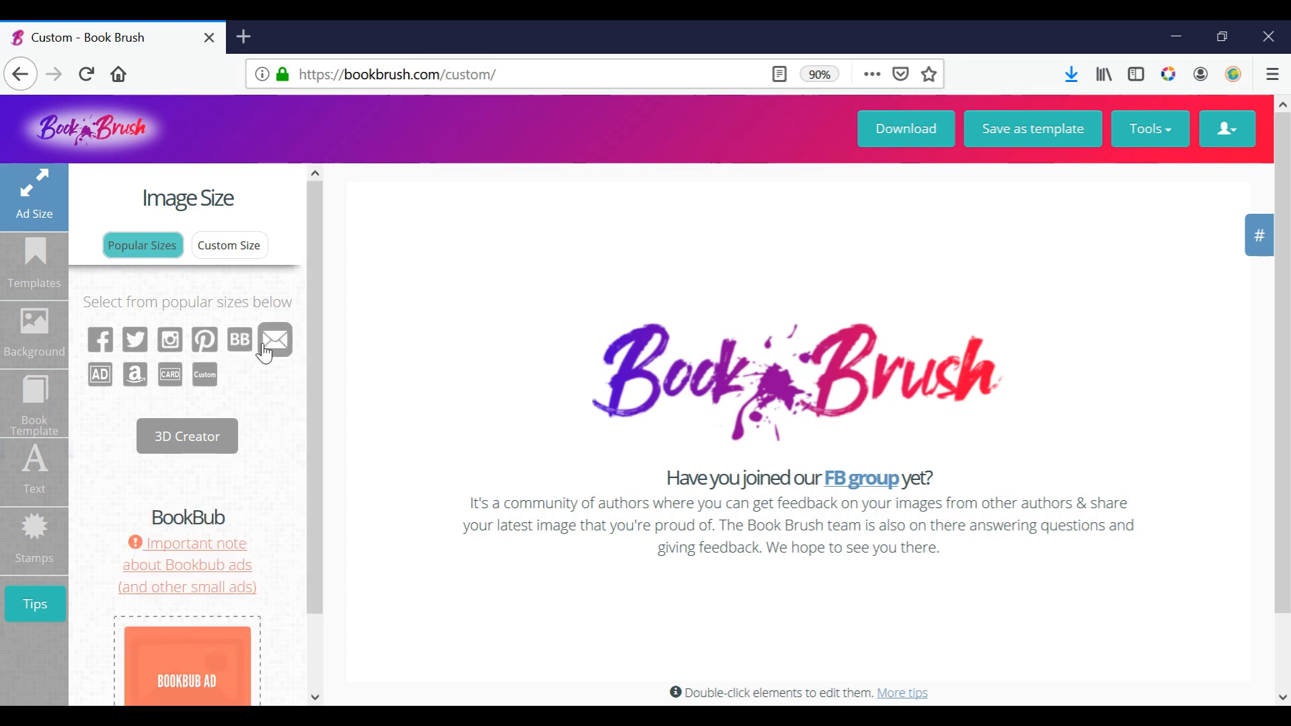
pyautogui.click(270, 352)
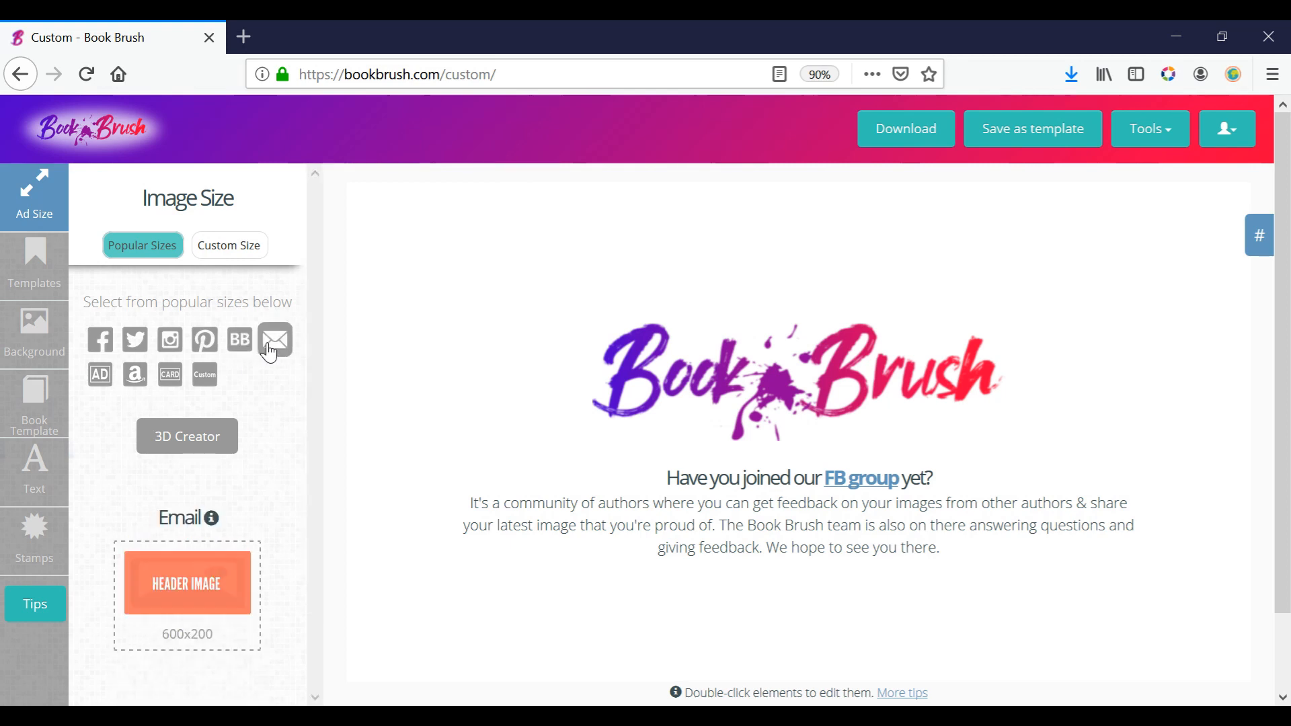
pyautogui.click(100, 389)
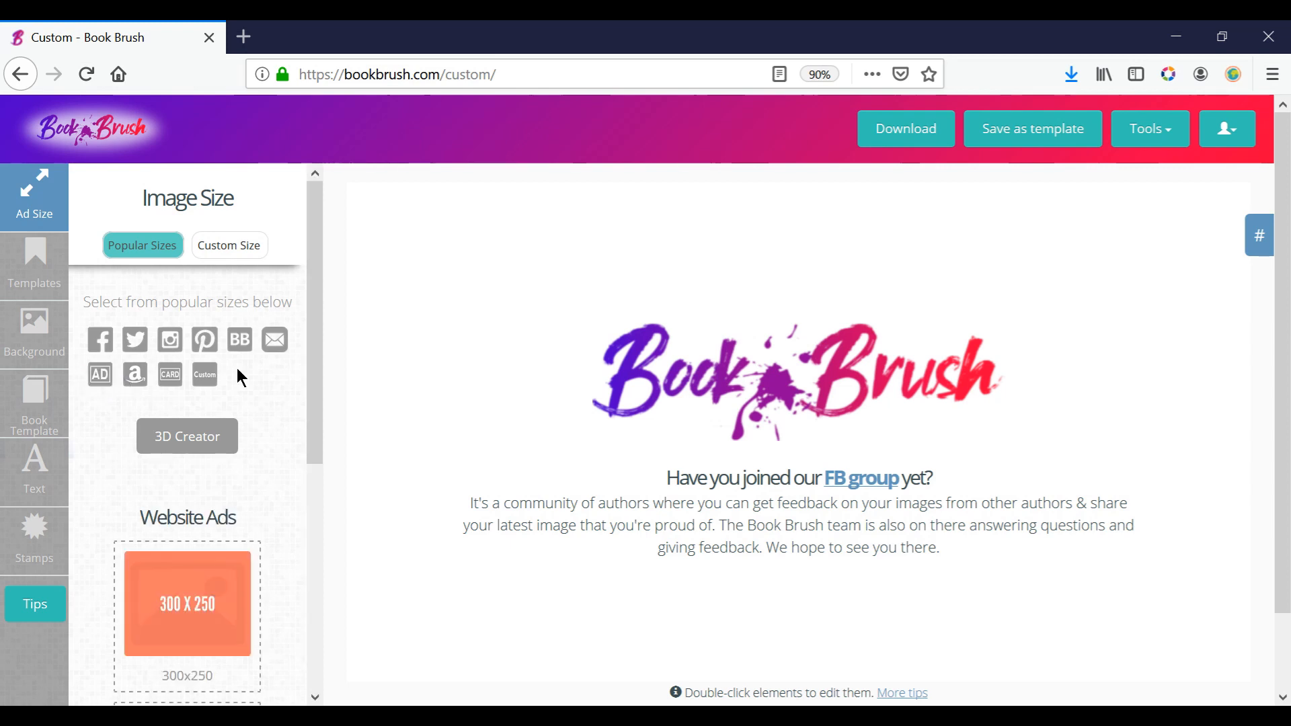
pyautogui.click(135, 378)
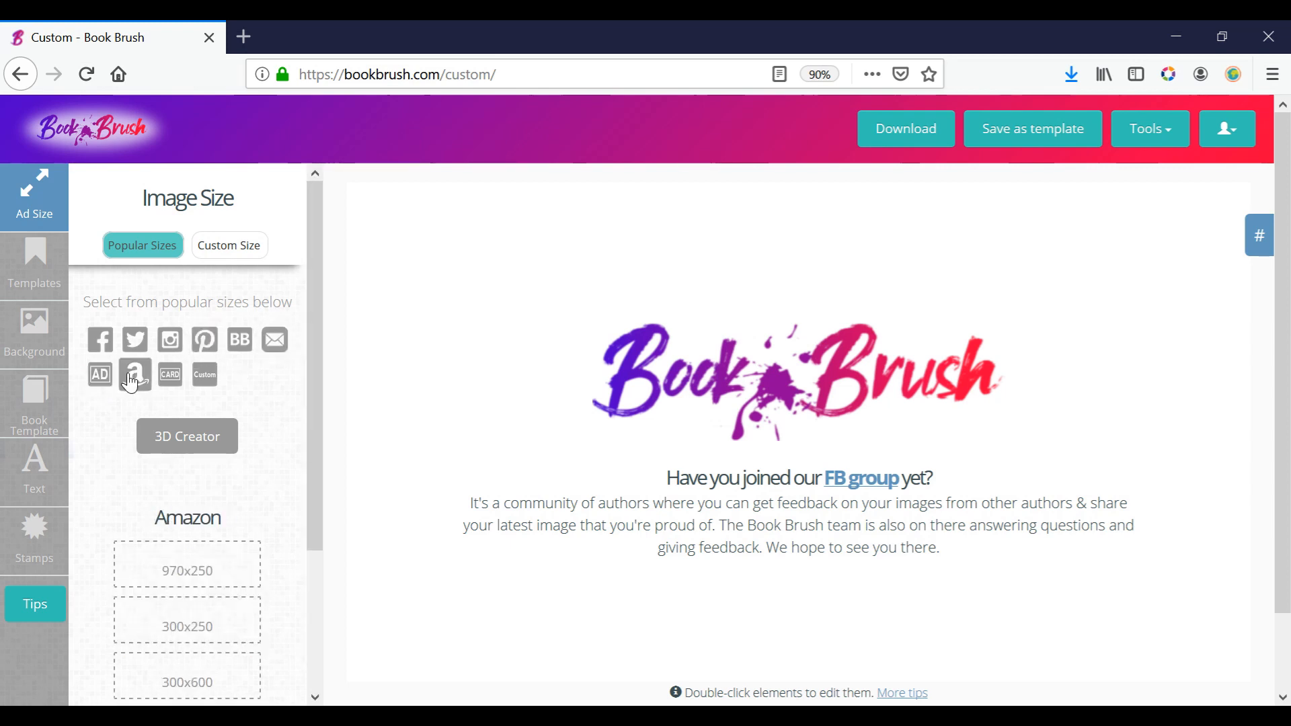
pyautogui.click(171, 377)
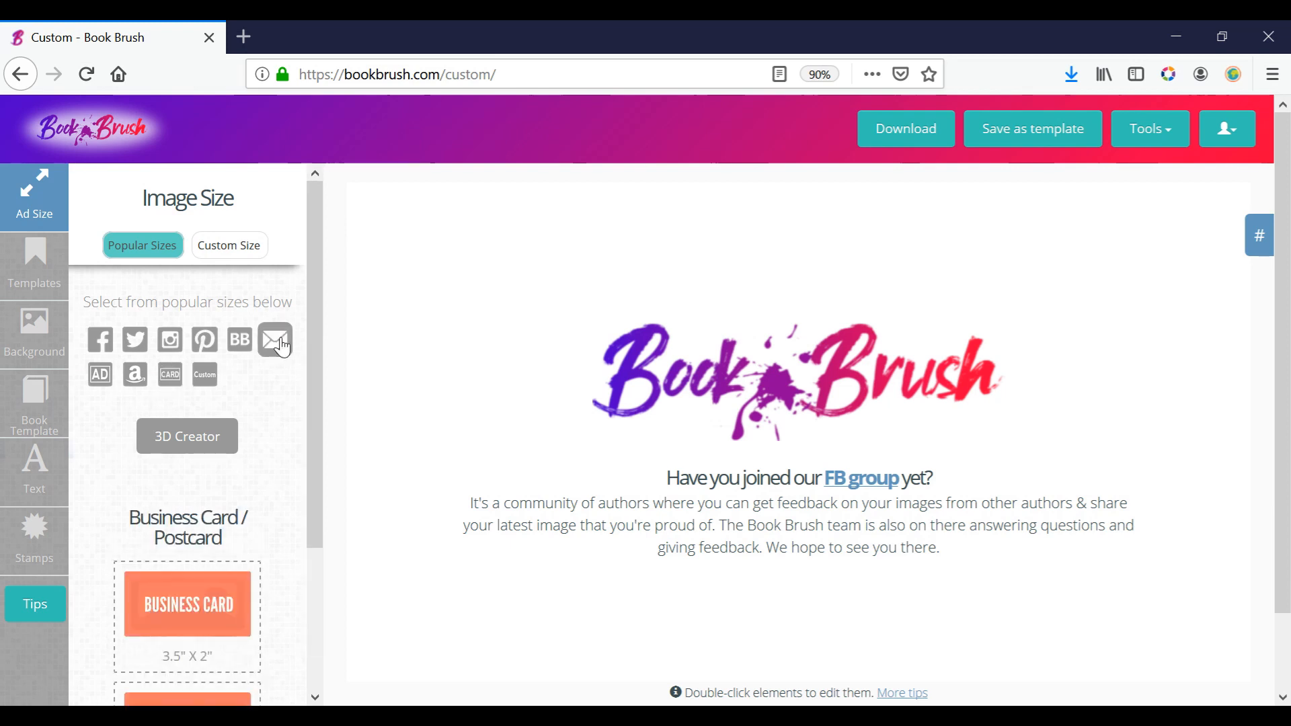
pyautogui.click(204, 378)
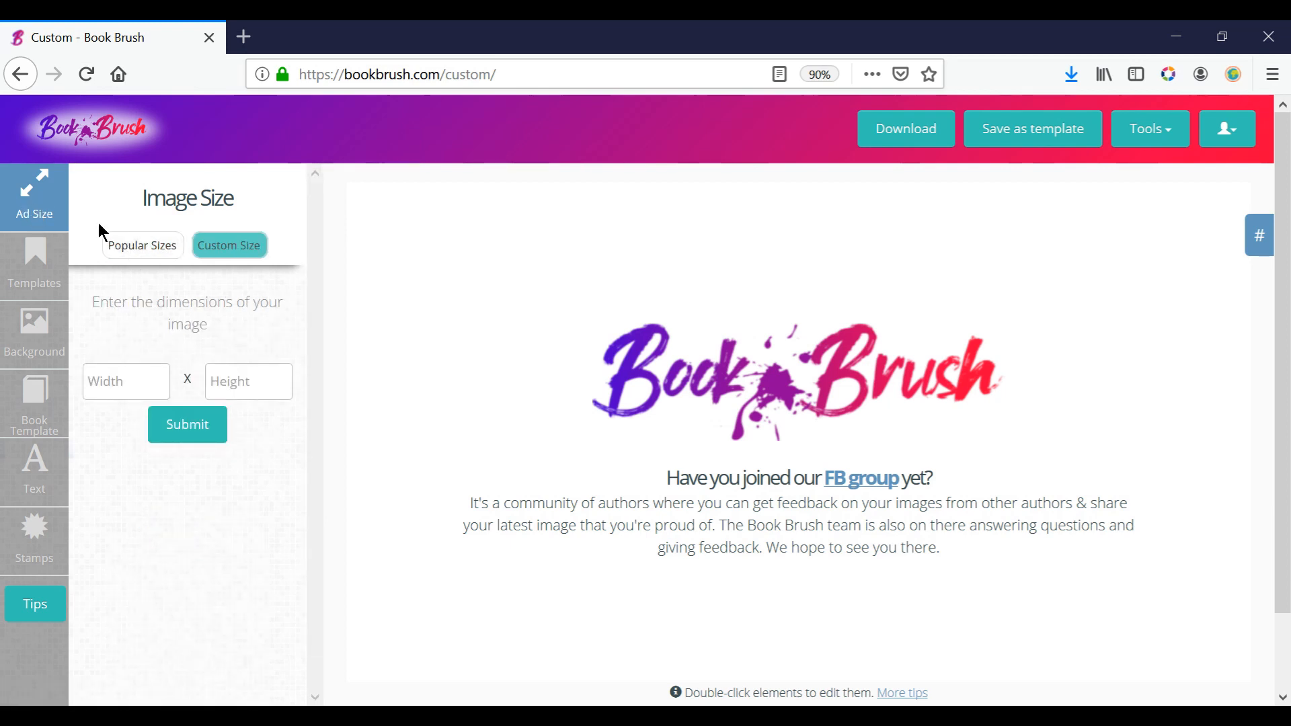
pyautogui.click(127, 249)
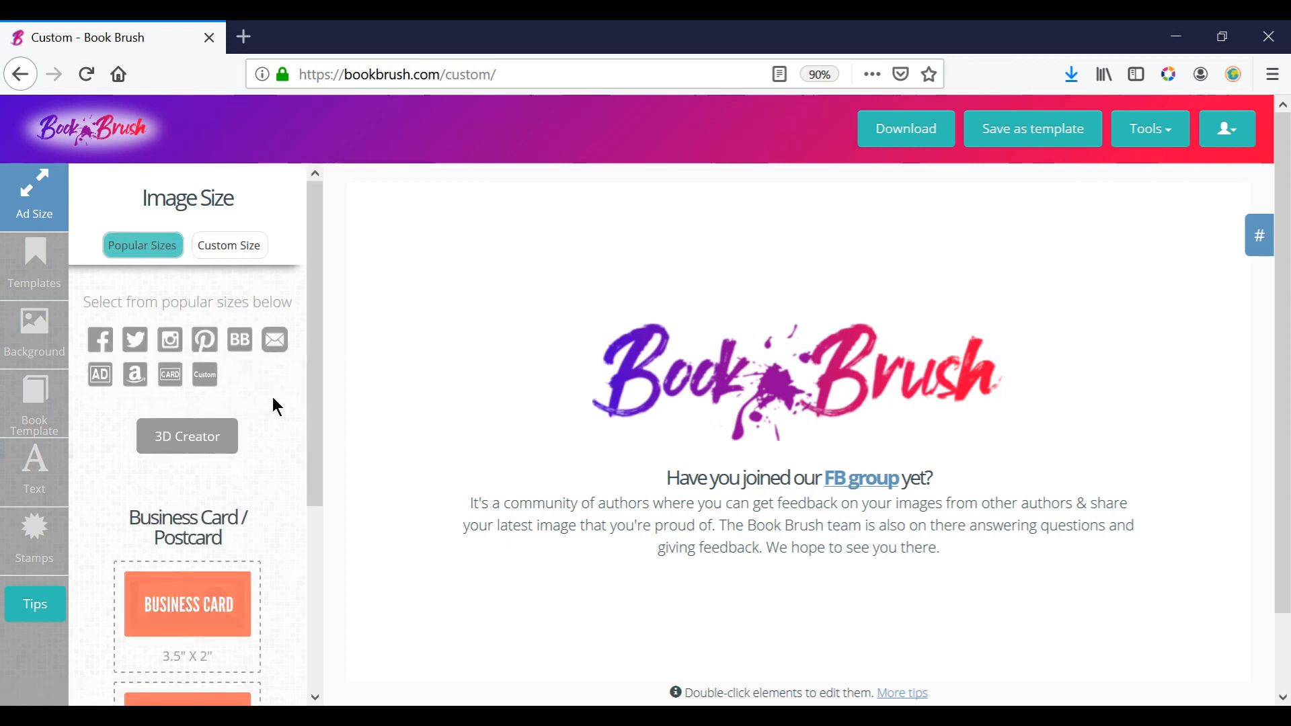
# Set the canvas to the Twitter in-stream photo size of 506x253.
pyautogui.click(125, 349)
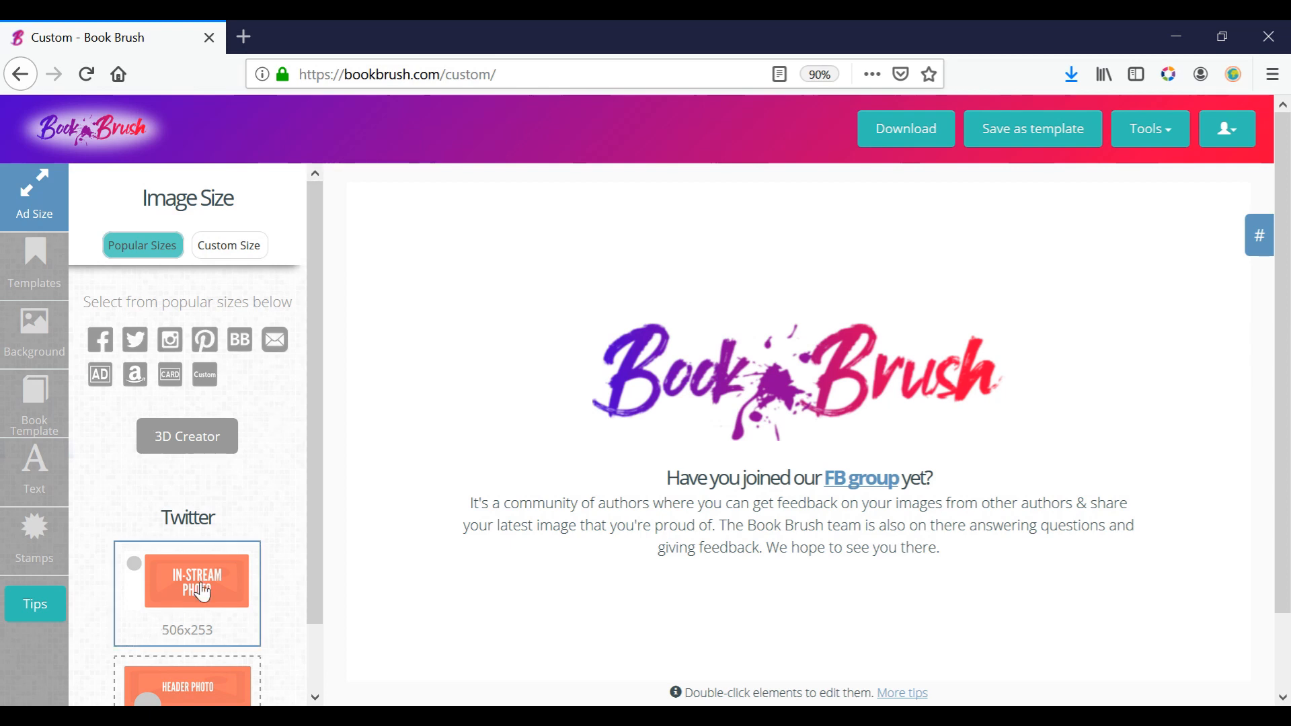
pyautogui.moveTo(312, 521); pyautogui.dragTo(323, 680)
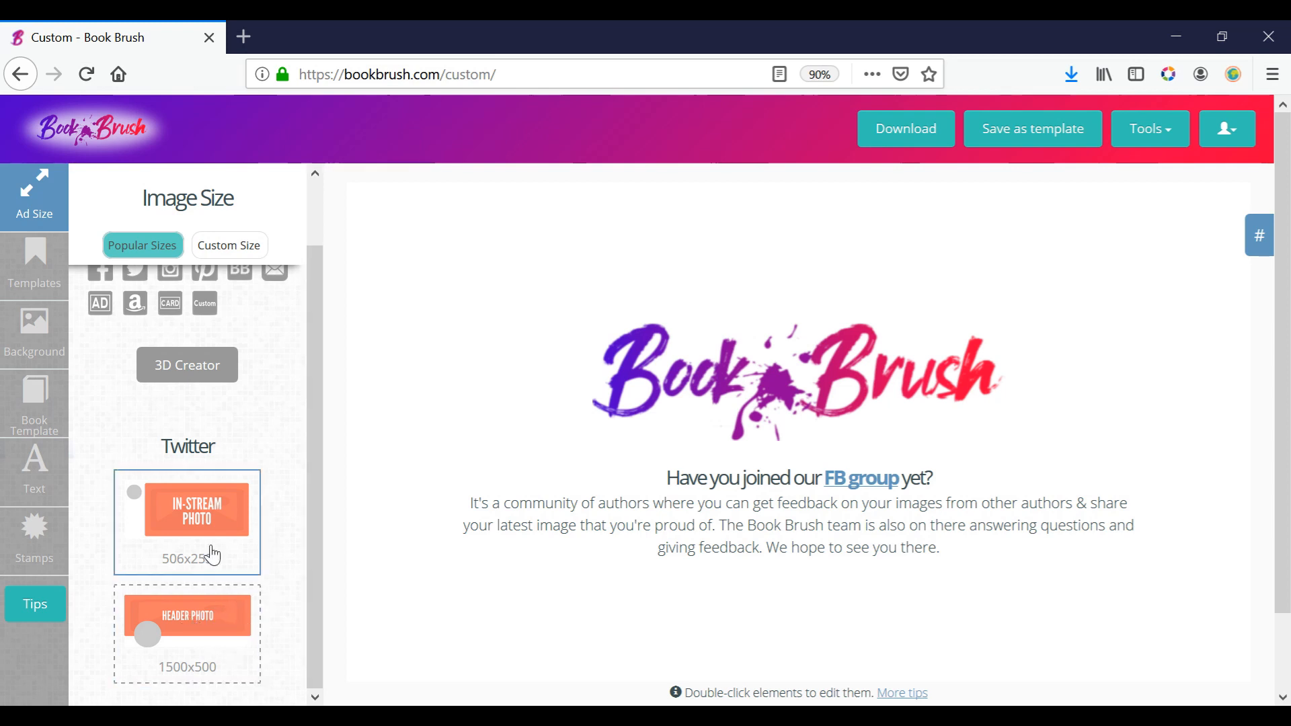
pyautogui.click(217, 511)
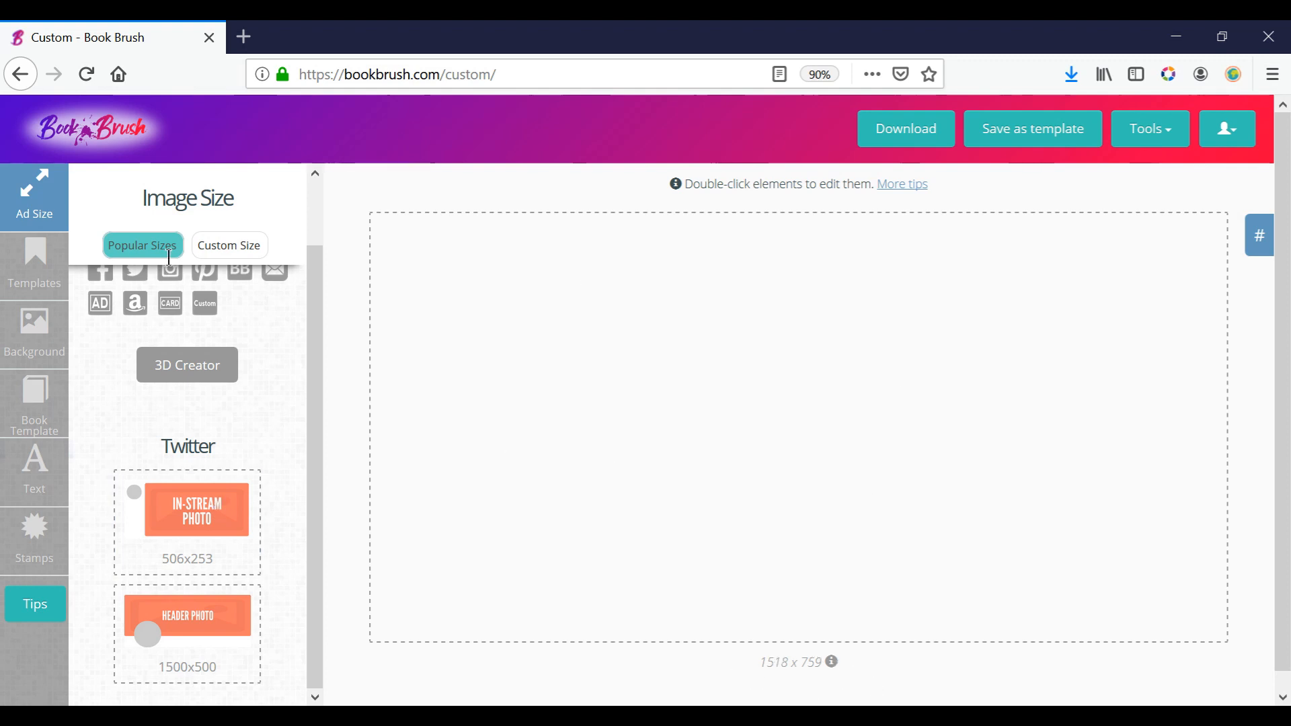
# Look through the saved templates and the community templates.
pyautogui.click(35, 262)
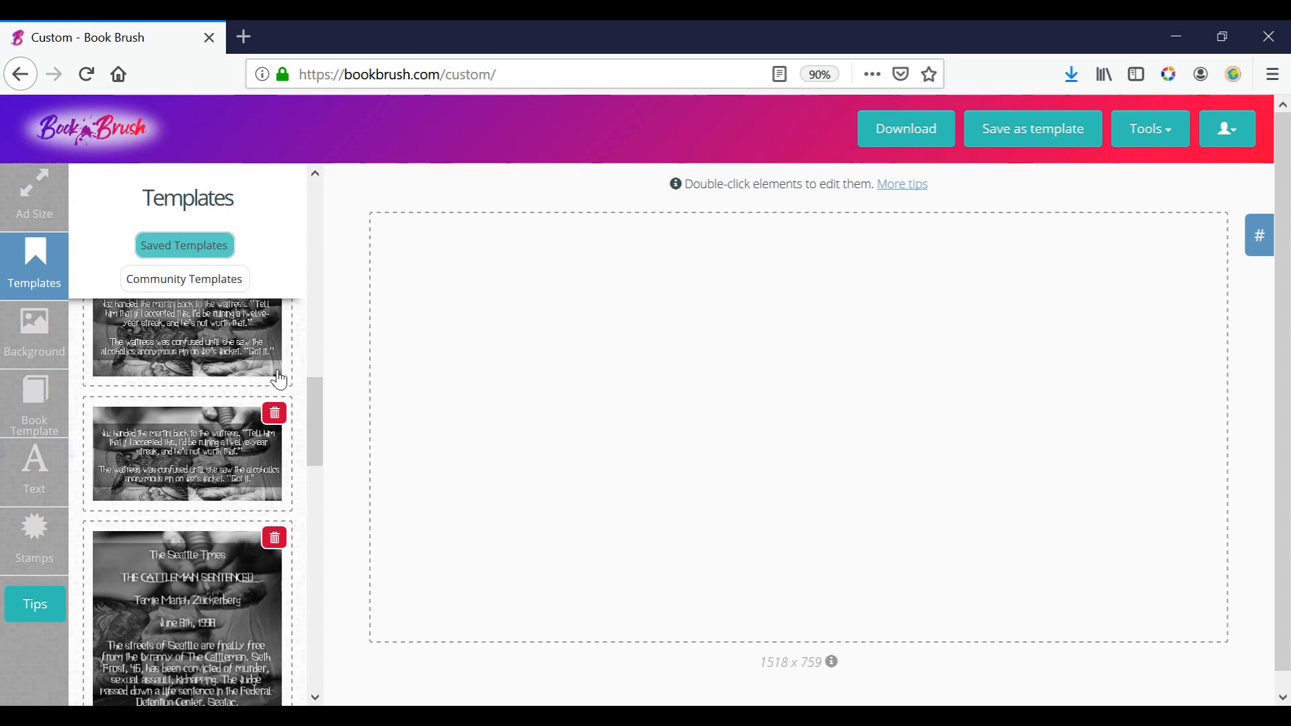
pyautogui.click(205, 288)
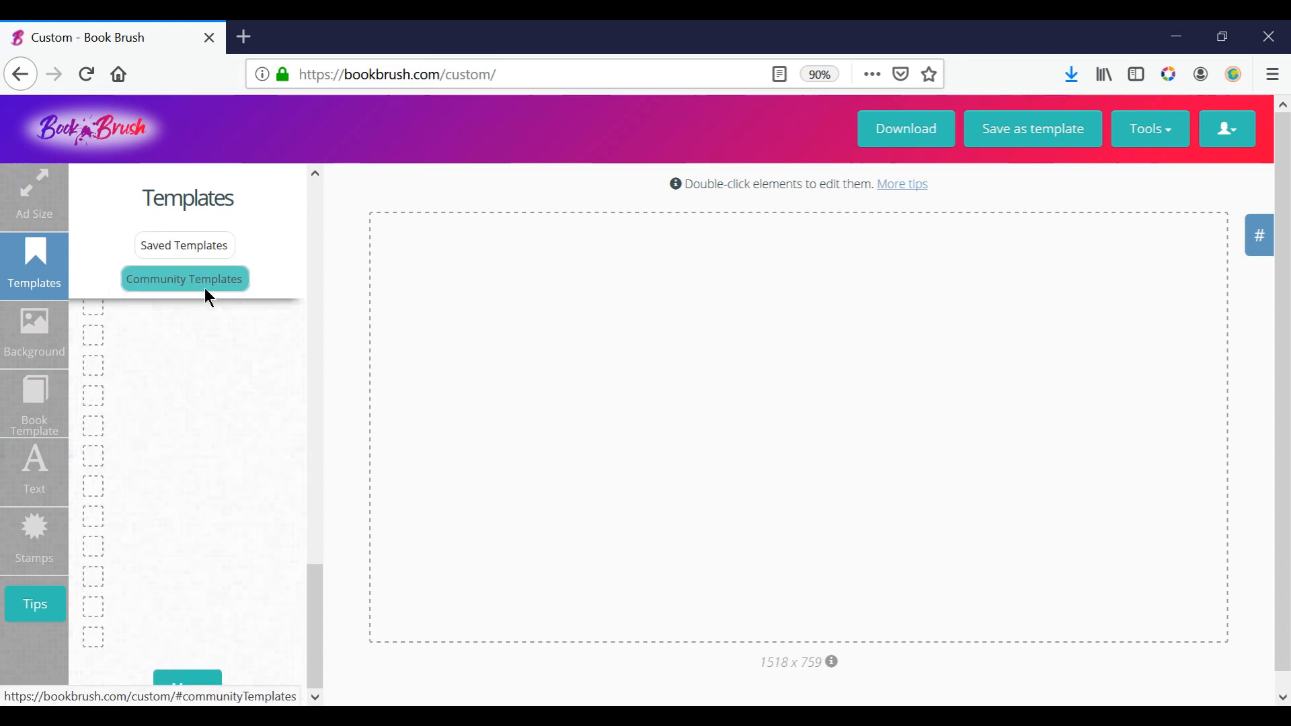
pyautogui.moveTo(317, 409); pyautogui.dragTo(321, 363)
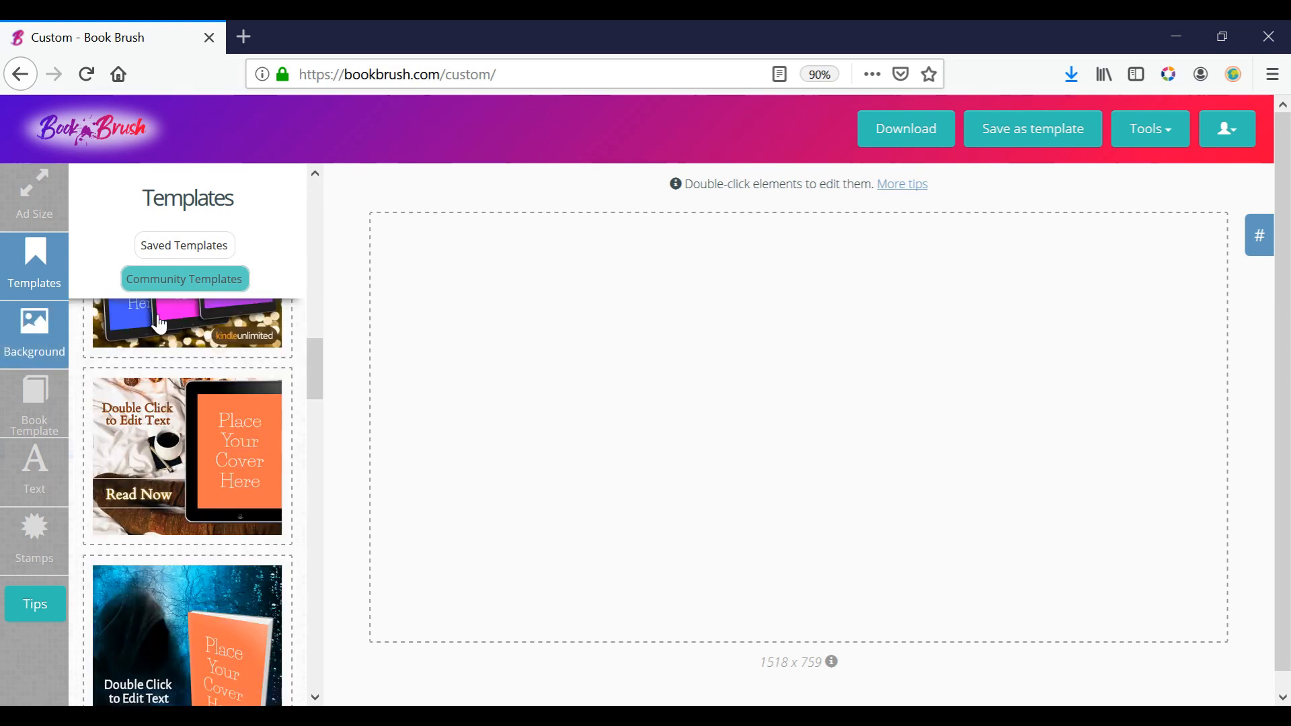
# Search the free background images for "theatre" and apply the photo of the auditorium with rows of empty seats.
pyautogui.click(42, 336)
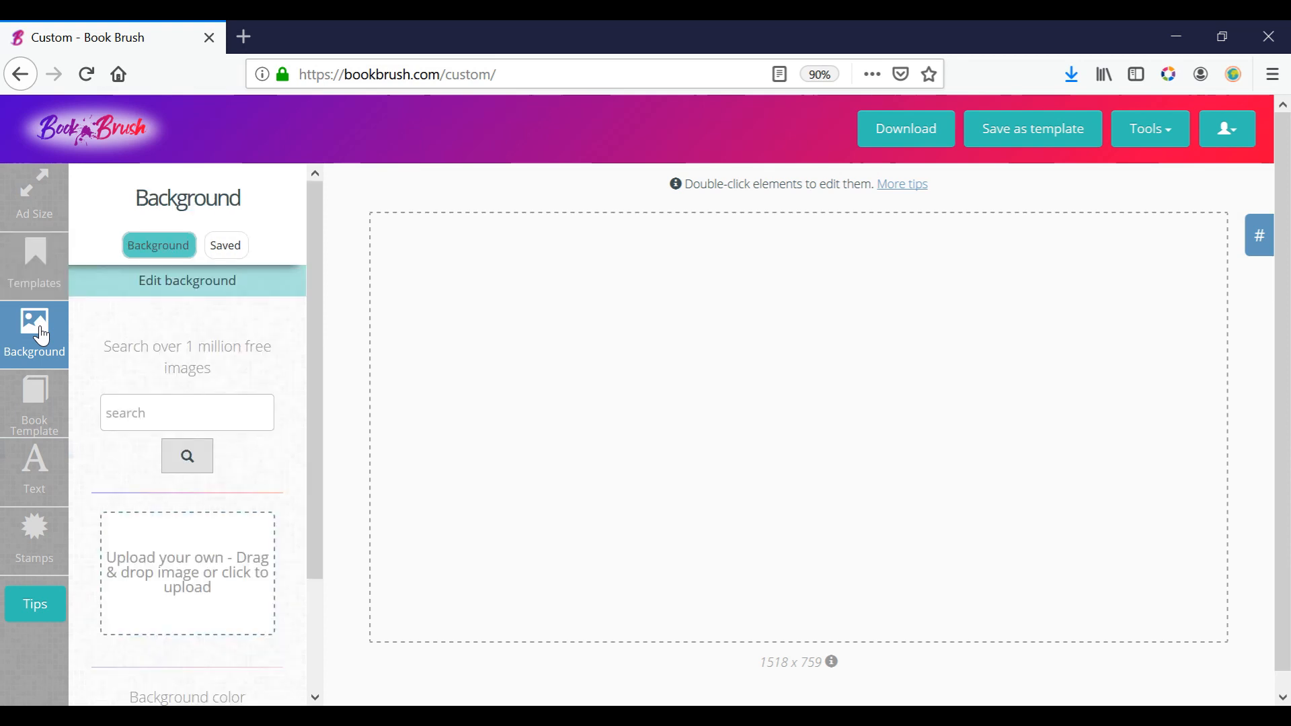
pyautogui.click(207, 412)
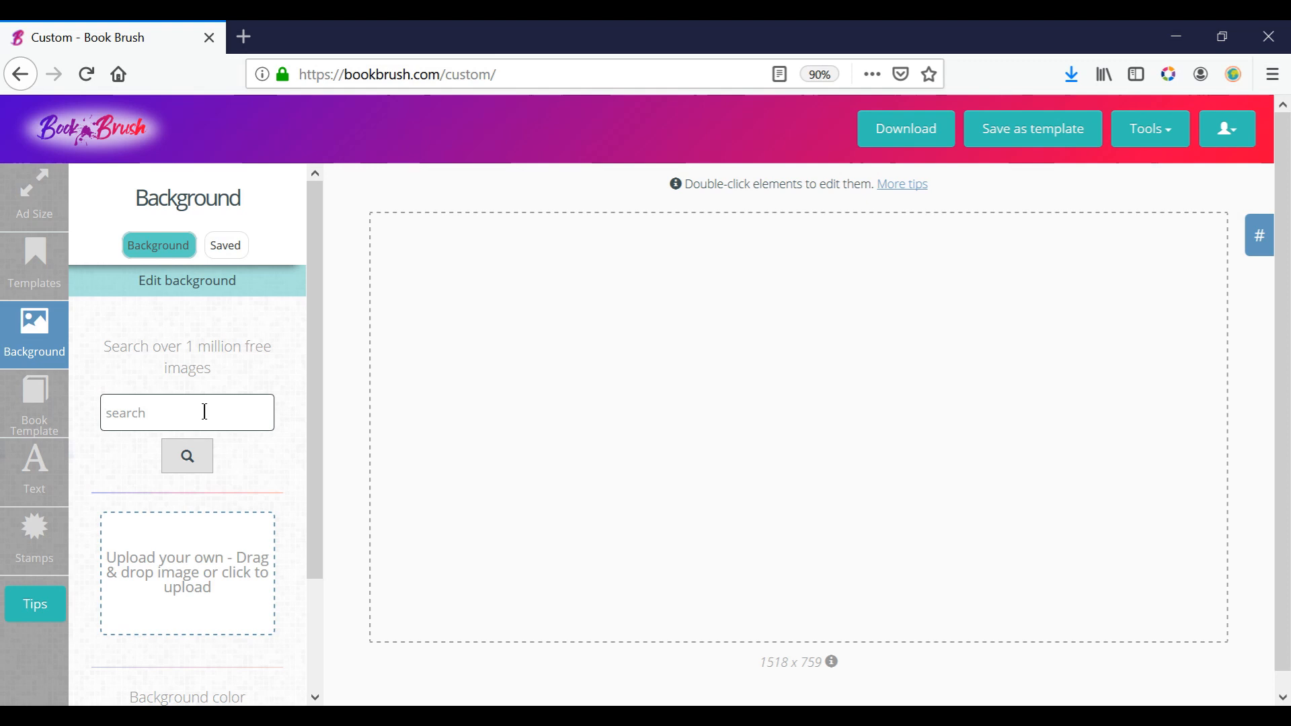
pyautogui.write('theatre')
pyautogui.click(187, 456)
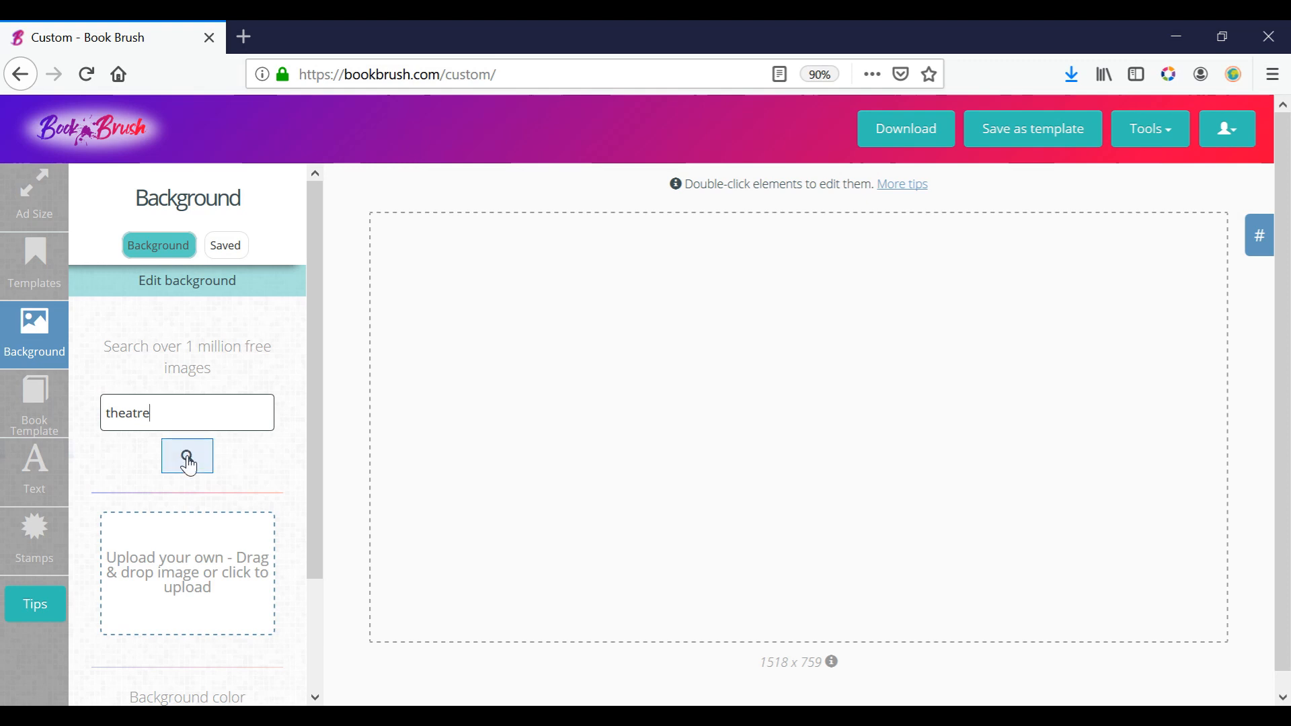
pyautogui.click(313, 301)
pyautogui.moveTo(316, 316); pyautogui.dragTo(312, 364)
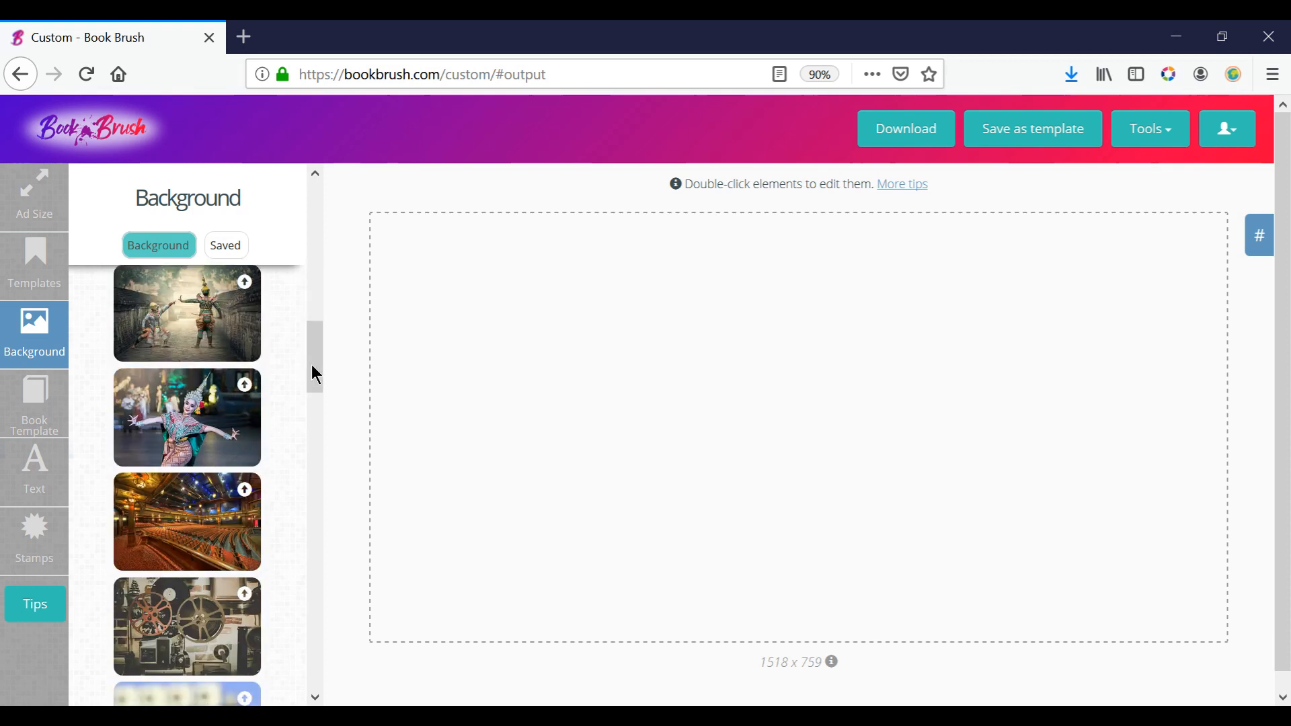
pyautogui.click(193, 522)
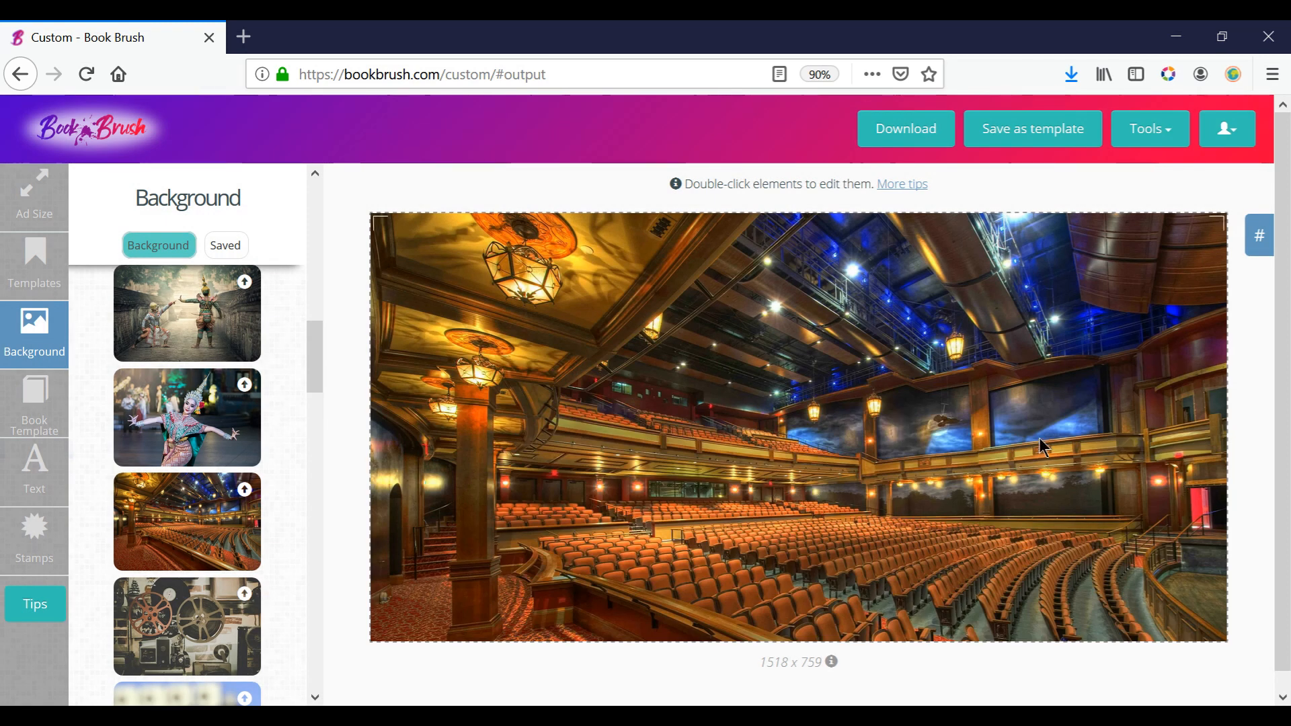
# Browse the book templates and choose the tilted standing paperback with its spine edge on the right.
pyautogui.click(33, 406)
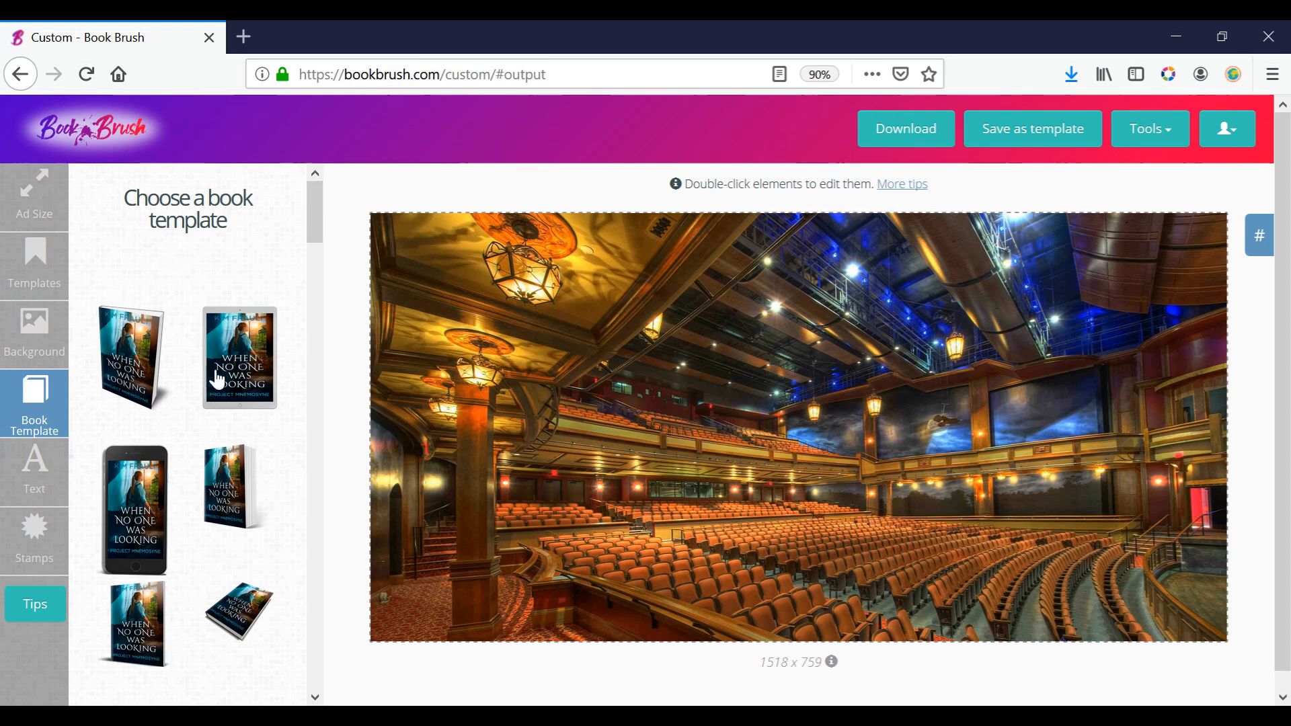
pyautogui.moveTo(317, 202); pyautogui.dragTo(336, 412)
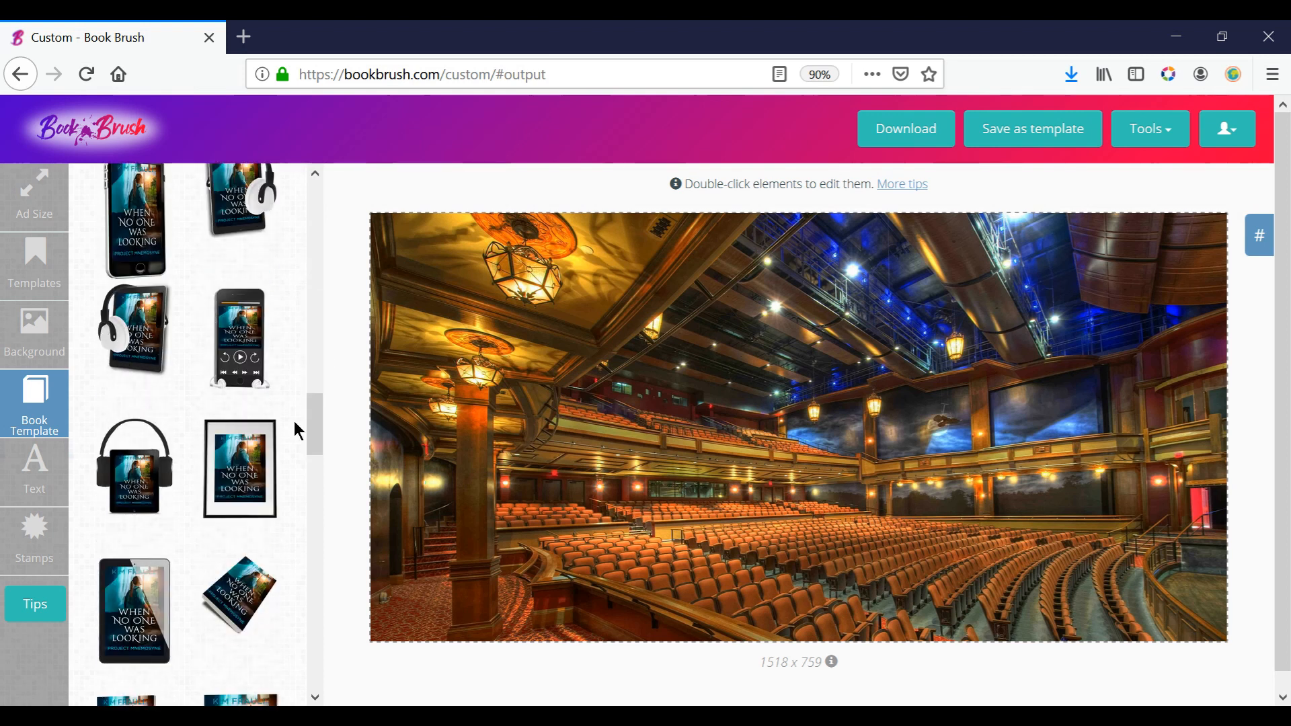
pyautogui.moveTo(330, 468); pyautogui.dragTo(341, 535)
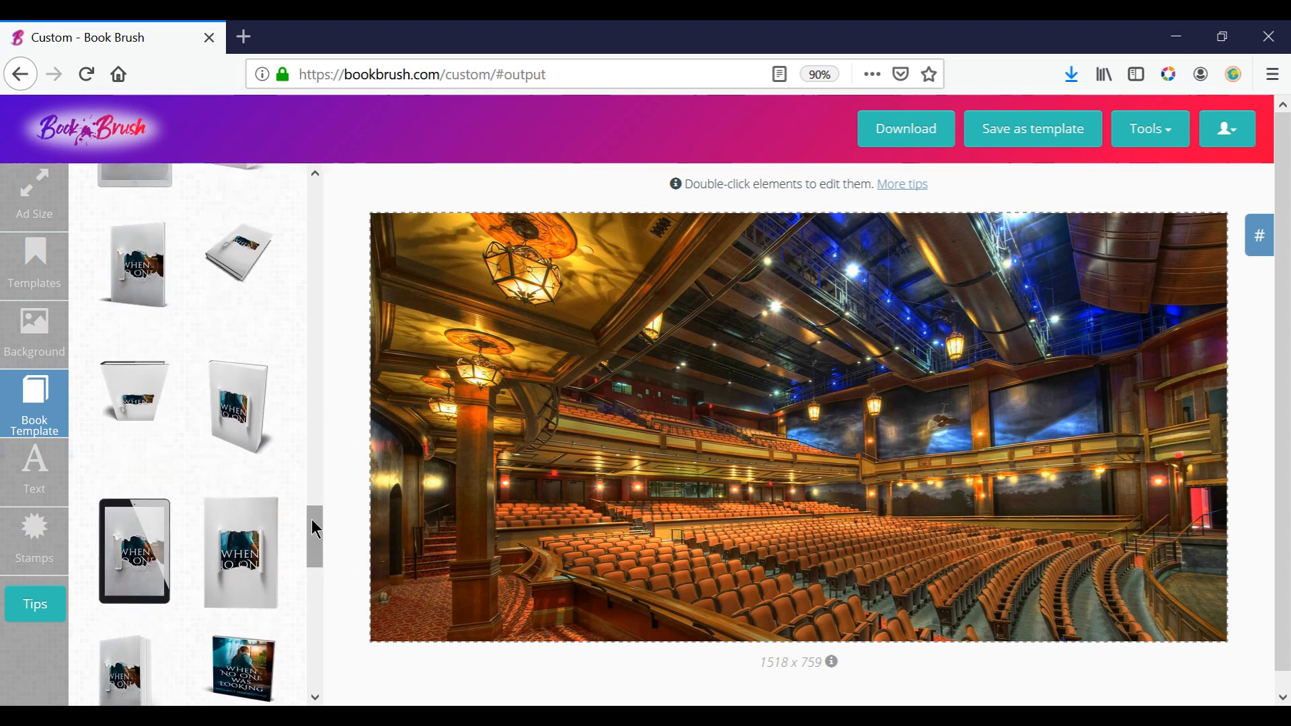
pyautogui.moveTo(317, 527); pyautogui.dragTo(338, 243)
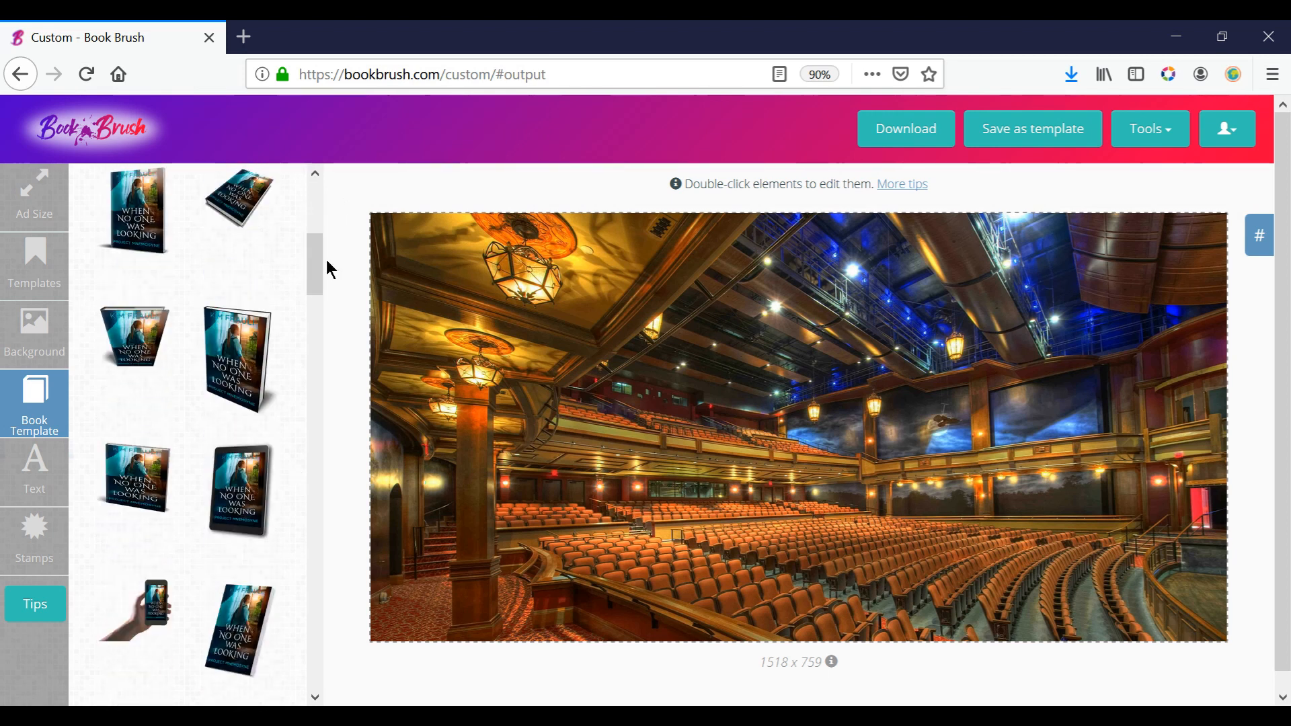
pyautogui.click(248, 622)
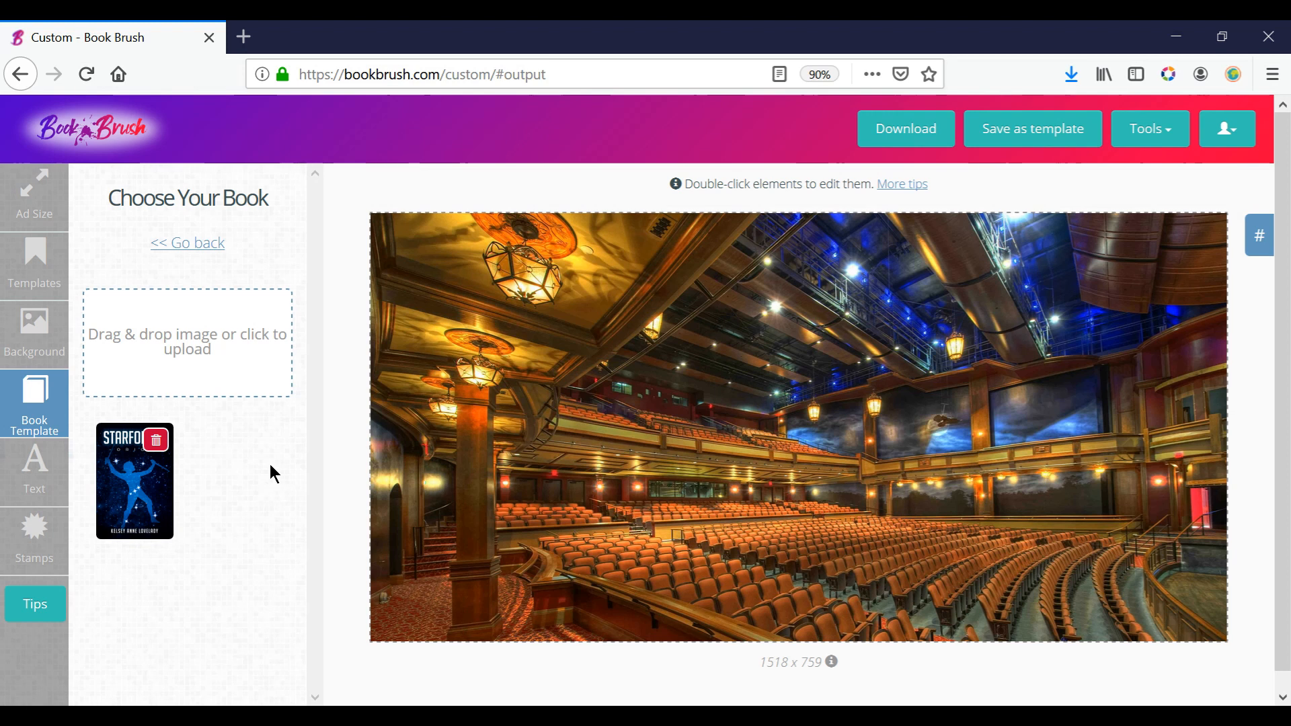
# Upload the Cover image from the How Are You folder, inside 10 Minute Plays in the Plays folder, as a book cover.
pyautogui.click(158, 347)
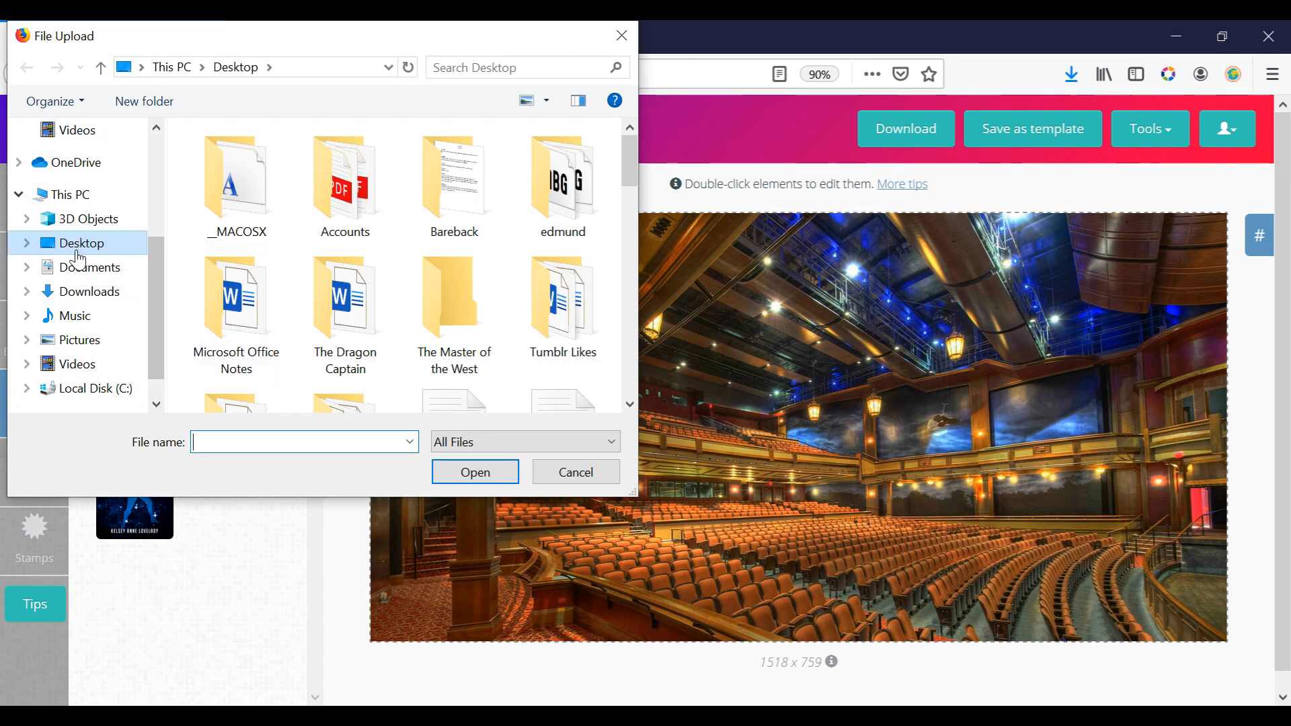
pyautogui.click(79, 259)
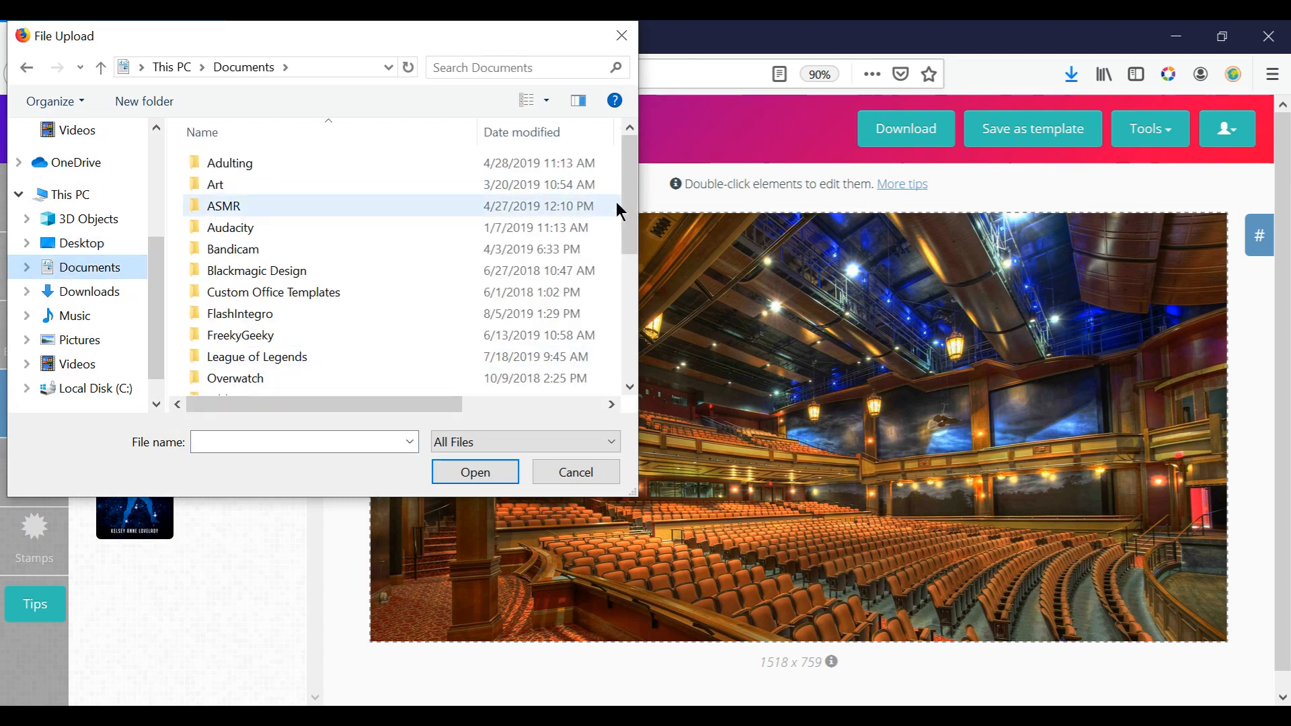
pyautogui.moveTo(627, 188); pyautogui.dragTo(625, 197)
pyautogui.click(242, 390)
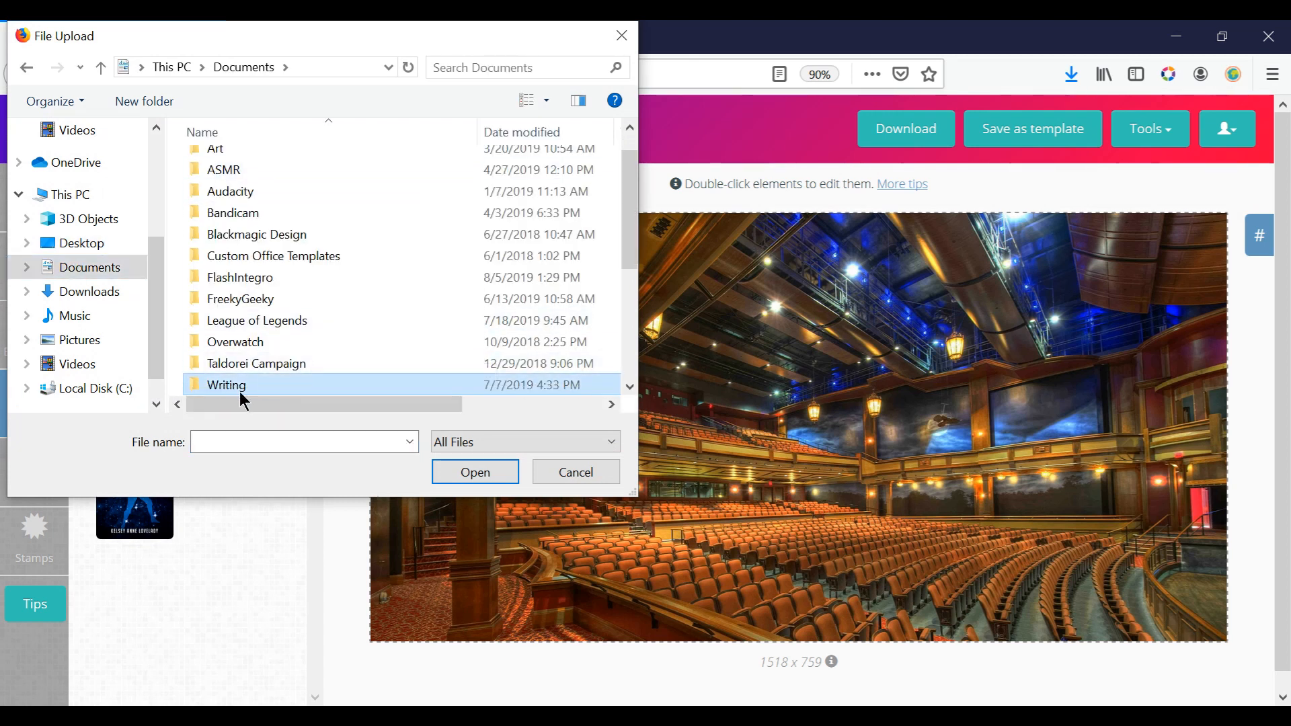
pyautogui.doubleClick(240, 391)
pyautogui.doubleClick(474, 160)
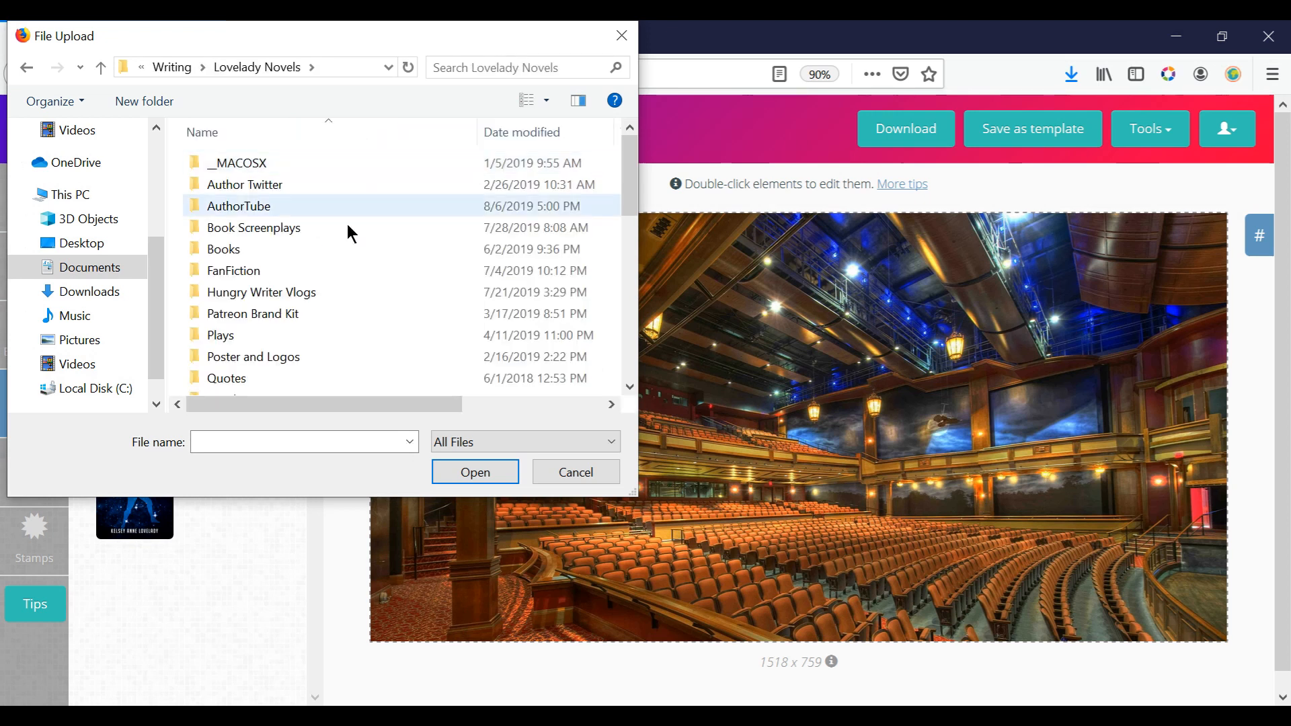
pyautogui.doubleClick(233, 337)
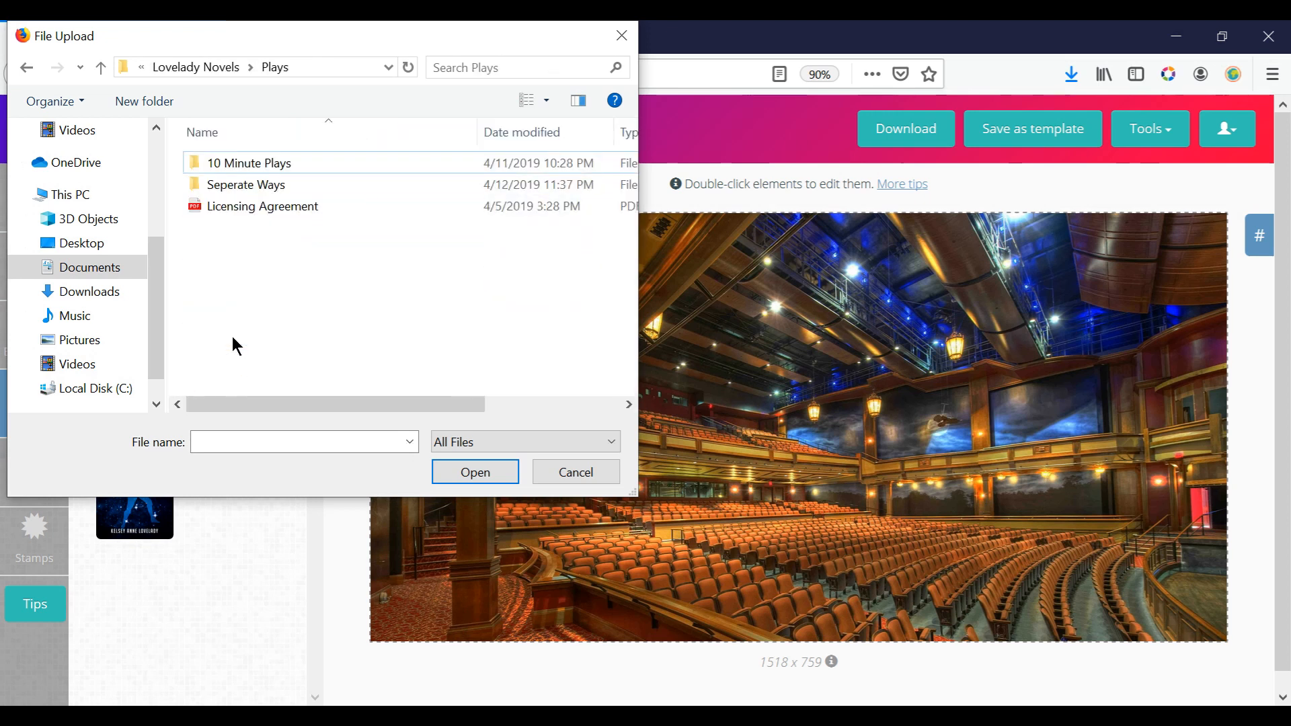
pyautogui.doubleClick(269, 164)
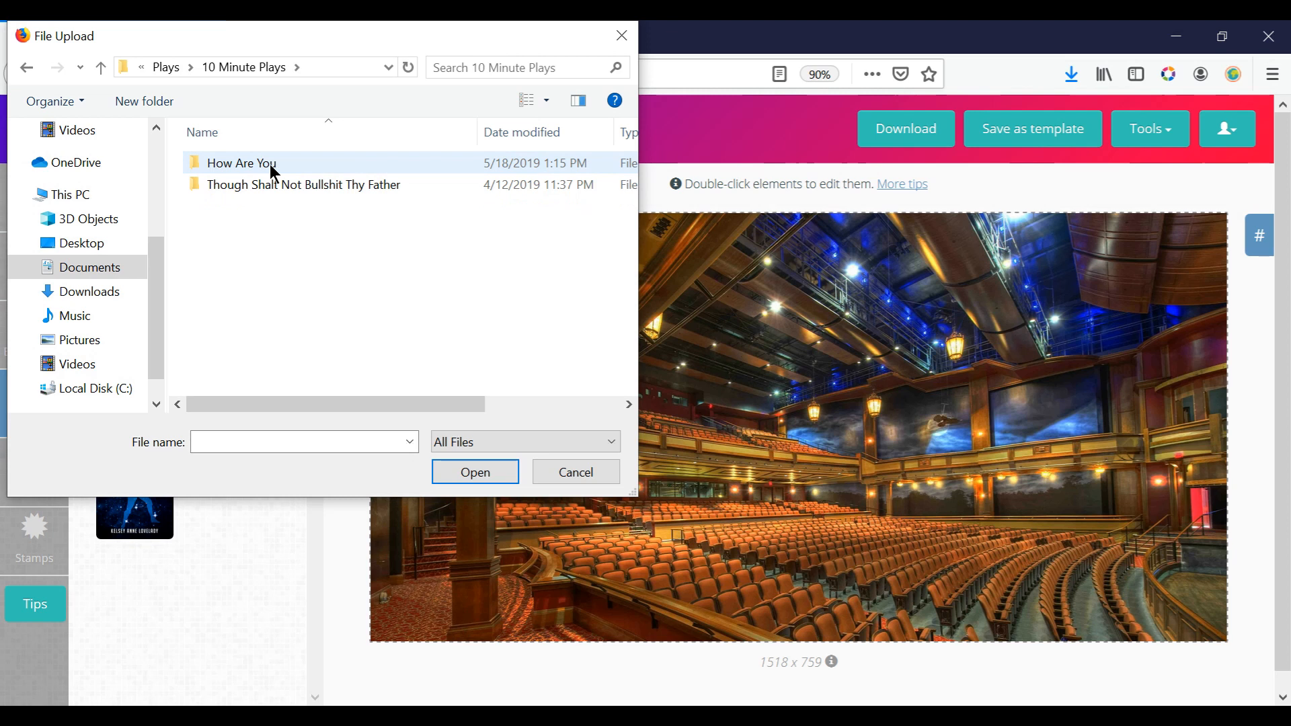
pyautogui.doubleClick(271, 167)
pyautogui.click(250, 182)
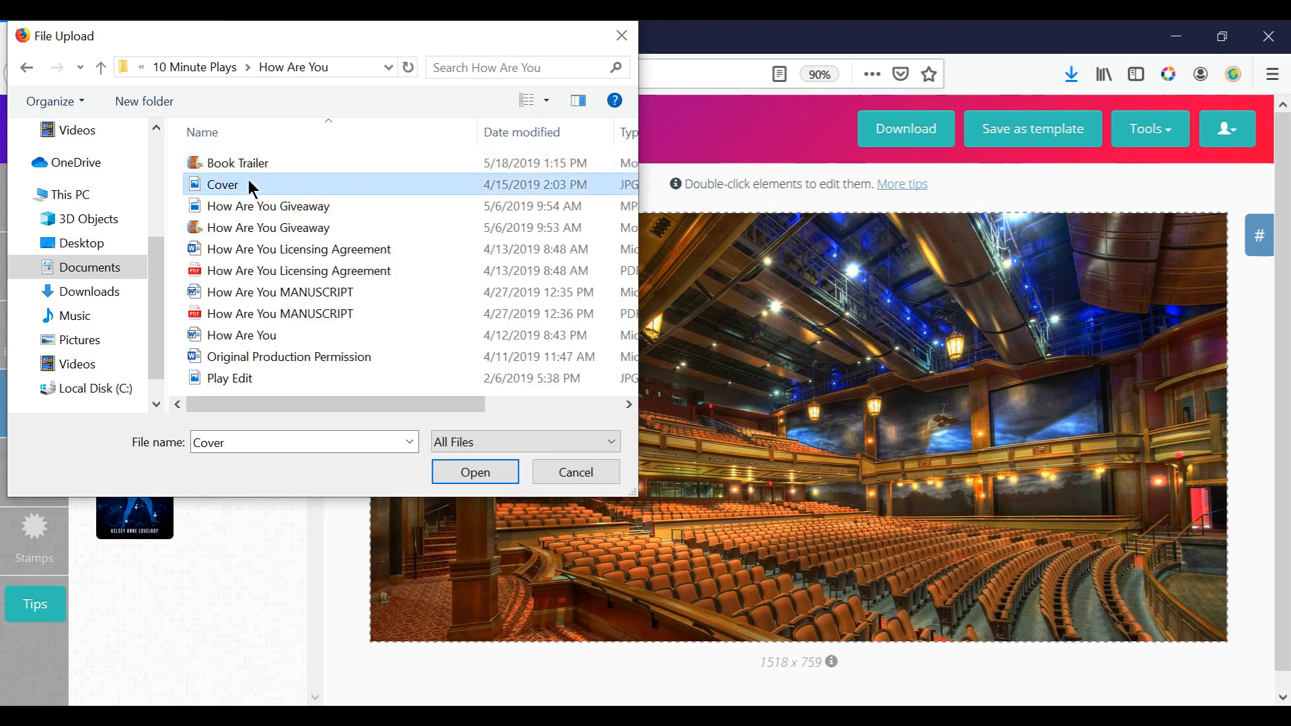
pyautogui.doubleClick(248, 183)
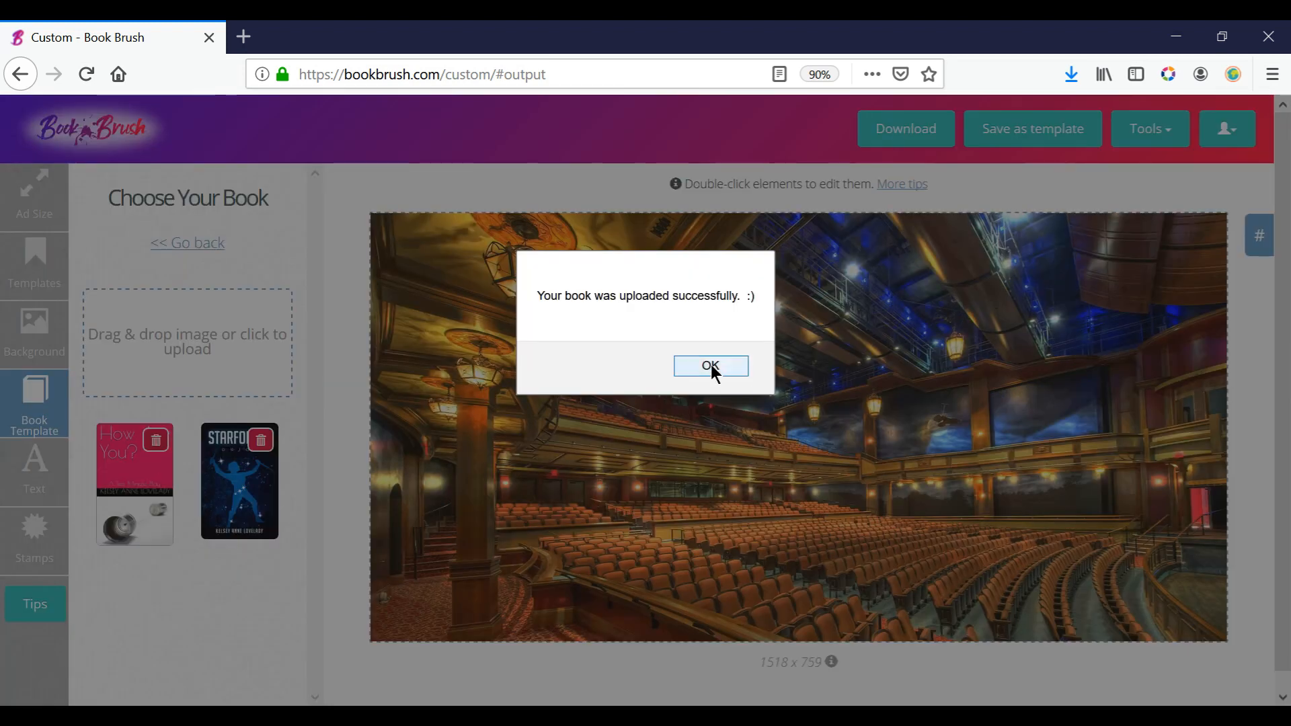
pyautogui.click(713, 368)
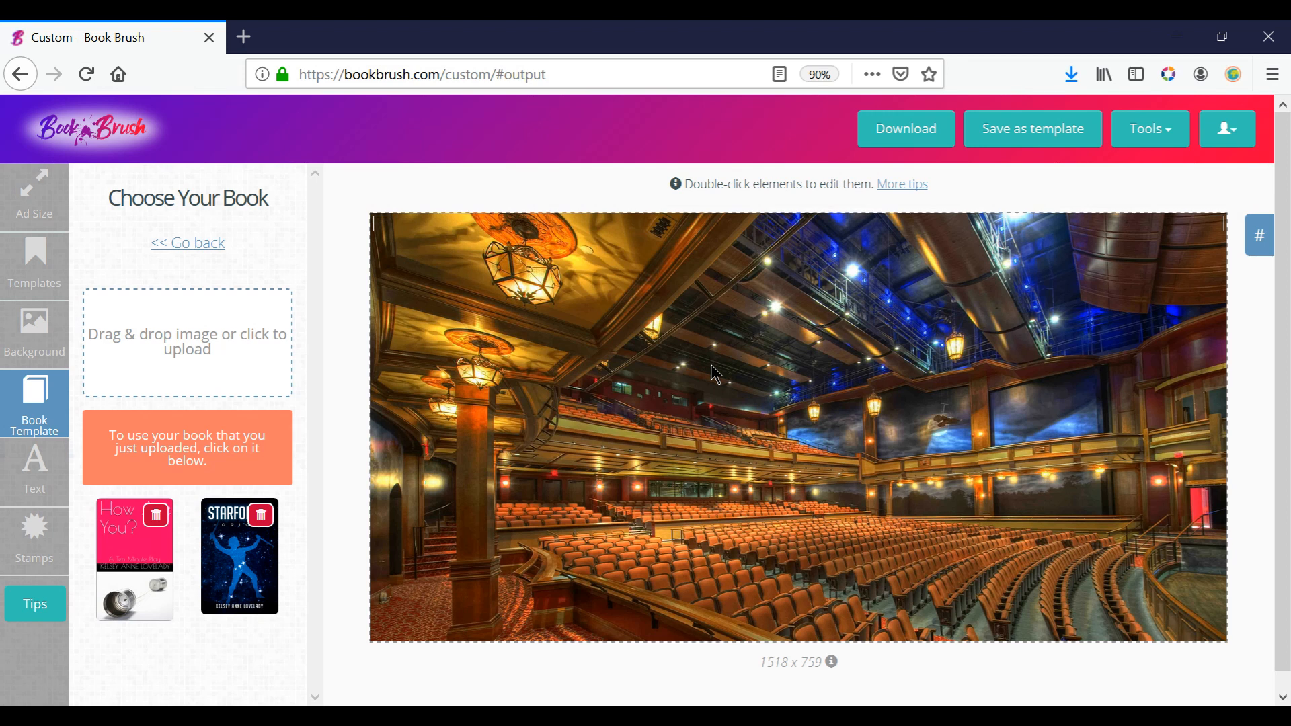
# Place the uploaded "How Are You?" cover on the canvas as a tilted book, move it toward the centre, and delete it.
pyautogui.click(145, 559)
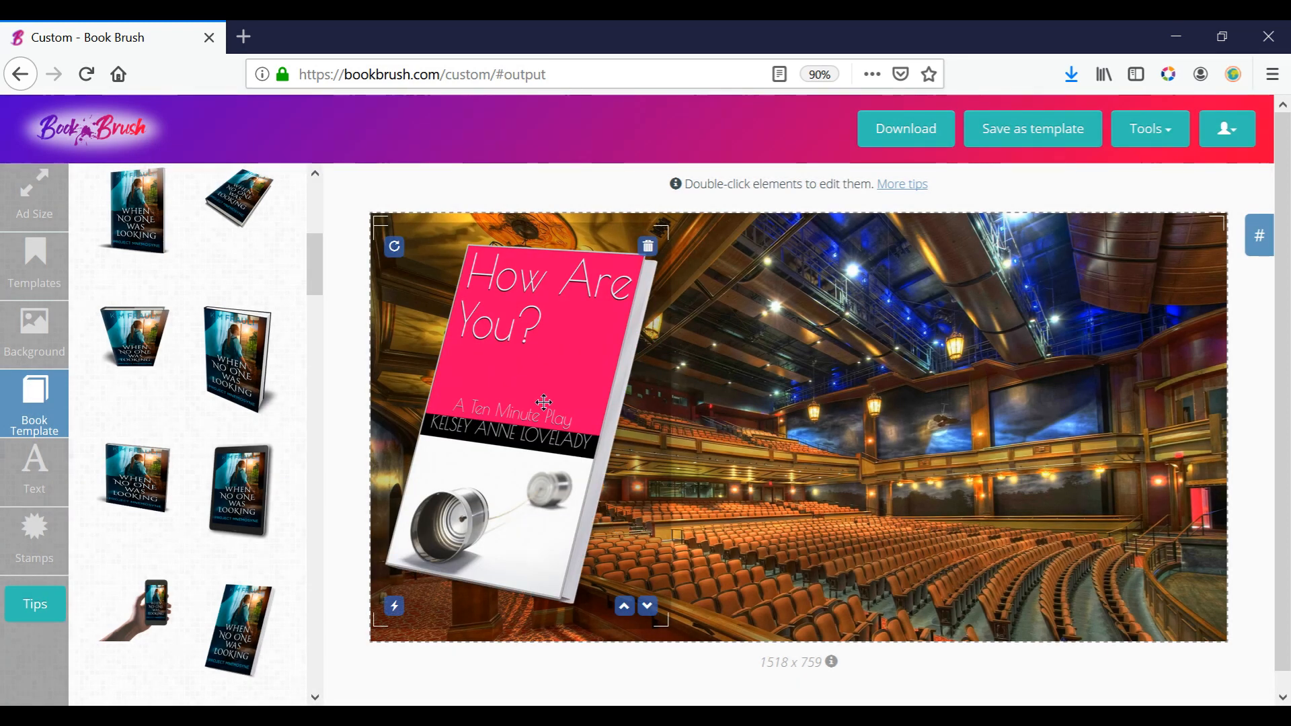
pyautogui.moveTo(578, 402); pyautogui.dragTo(723, 404)
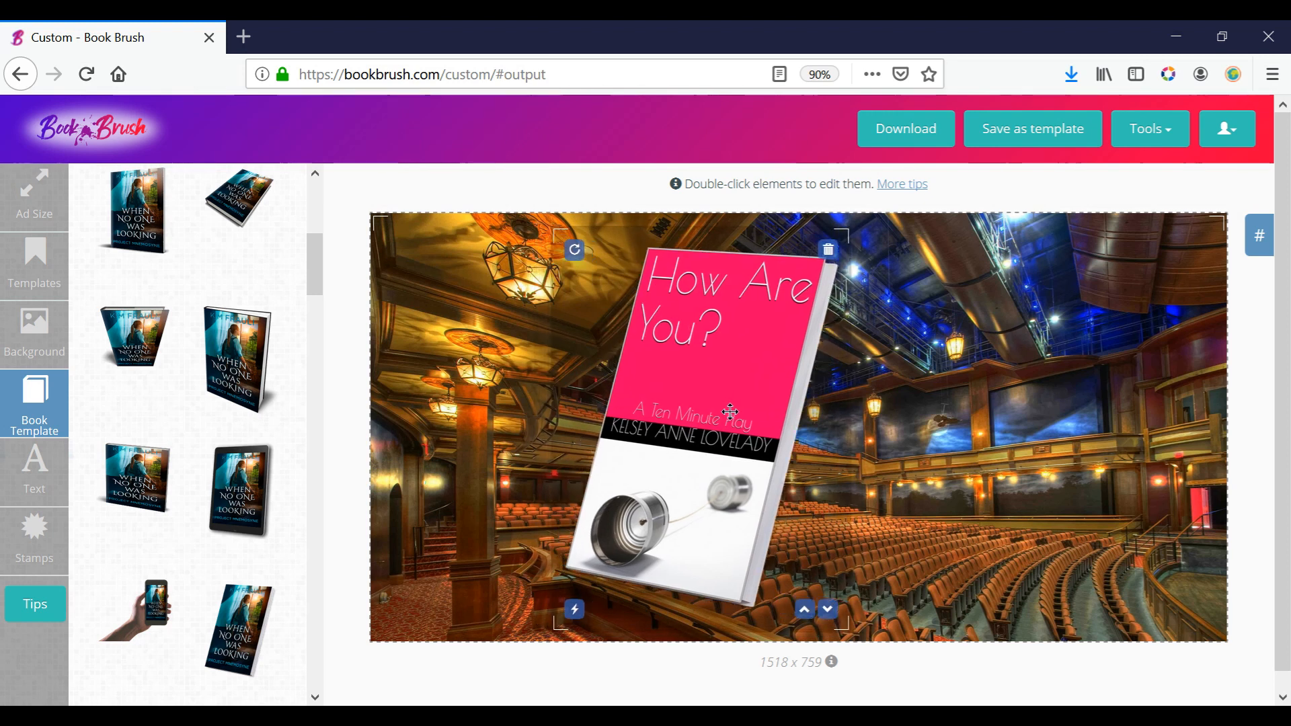
pyautogui.click(828, 252)
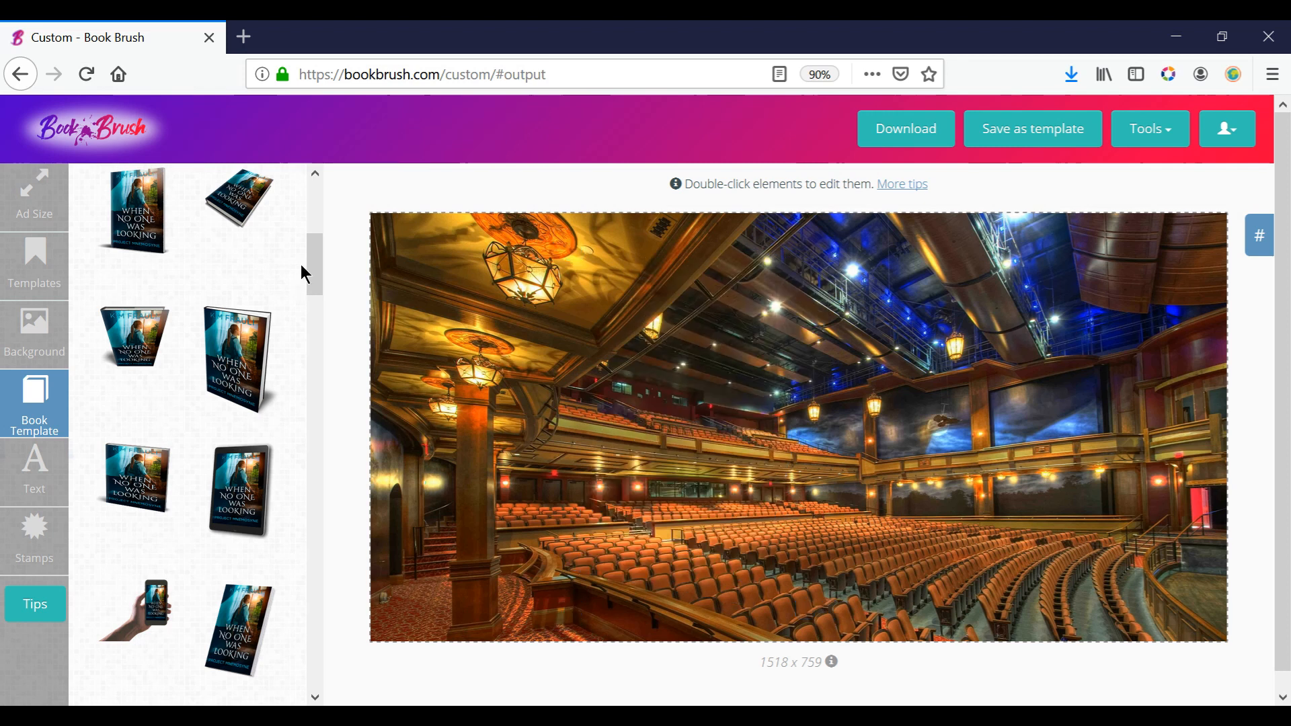
# Place the uploaded "How Are You?" cover on the canvas in an angled white tablet template and move it to the canvas's right edge.
pyautogui.moveTo(314, 248); pyautogui.dragTo(320, 353)
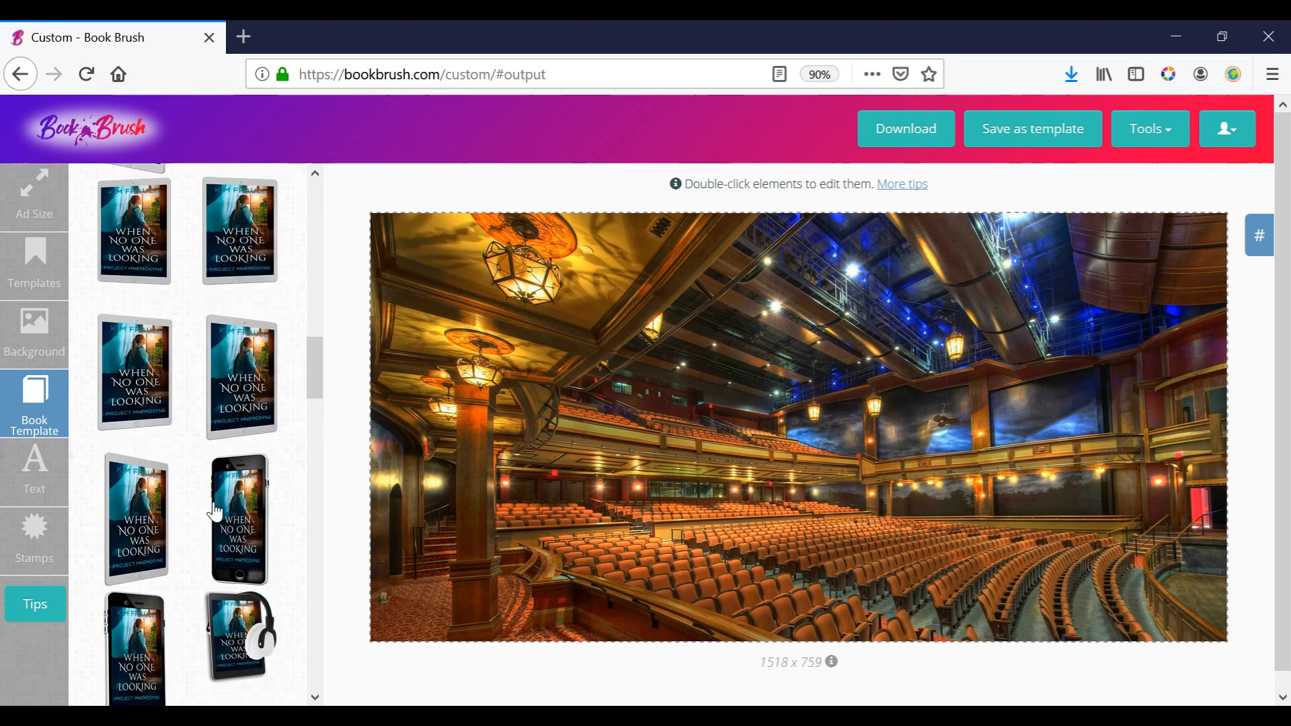
pyautogui.scroll(2, 317, 366)
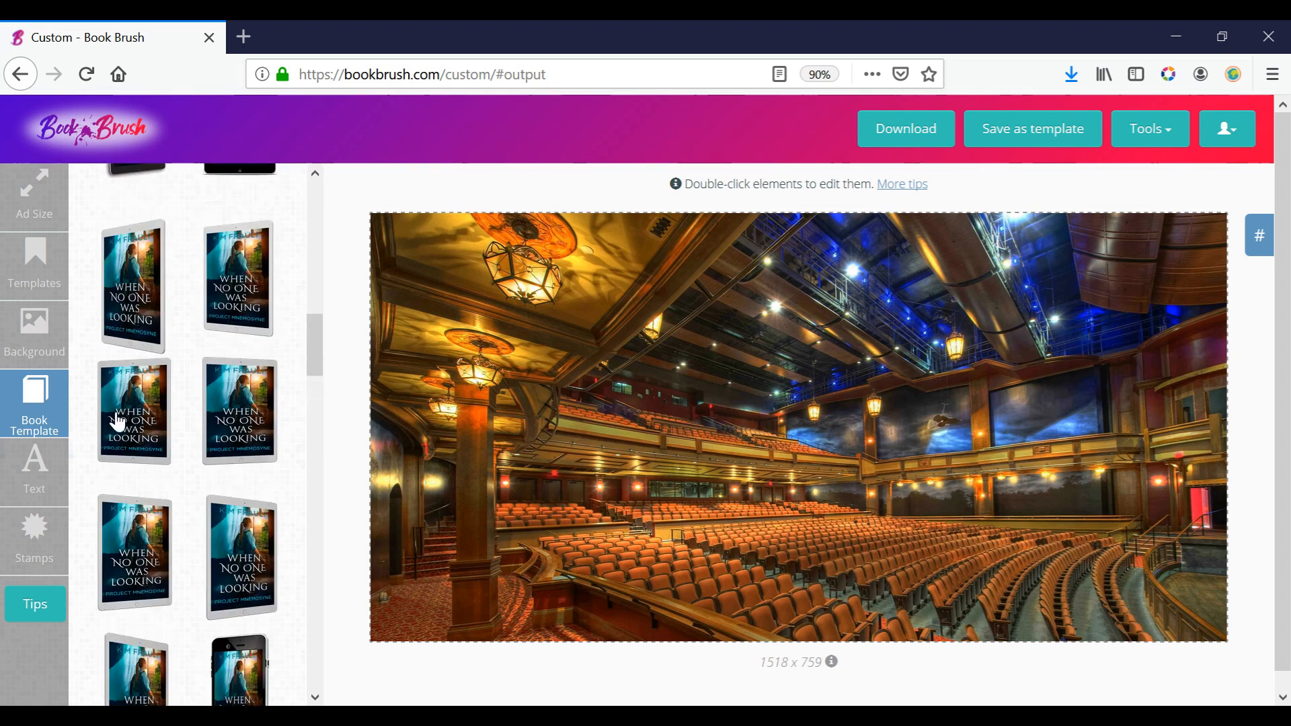
pyautogui.click(226, 283)
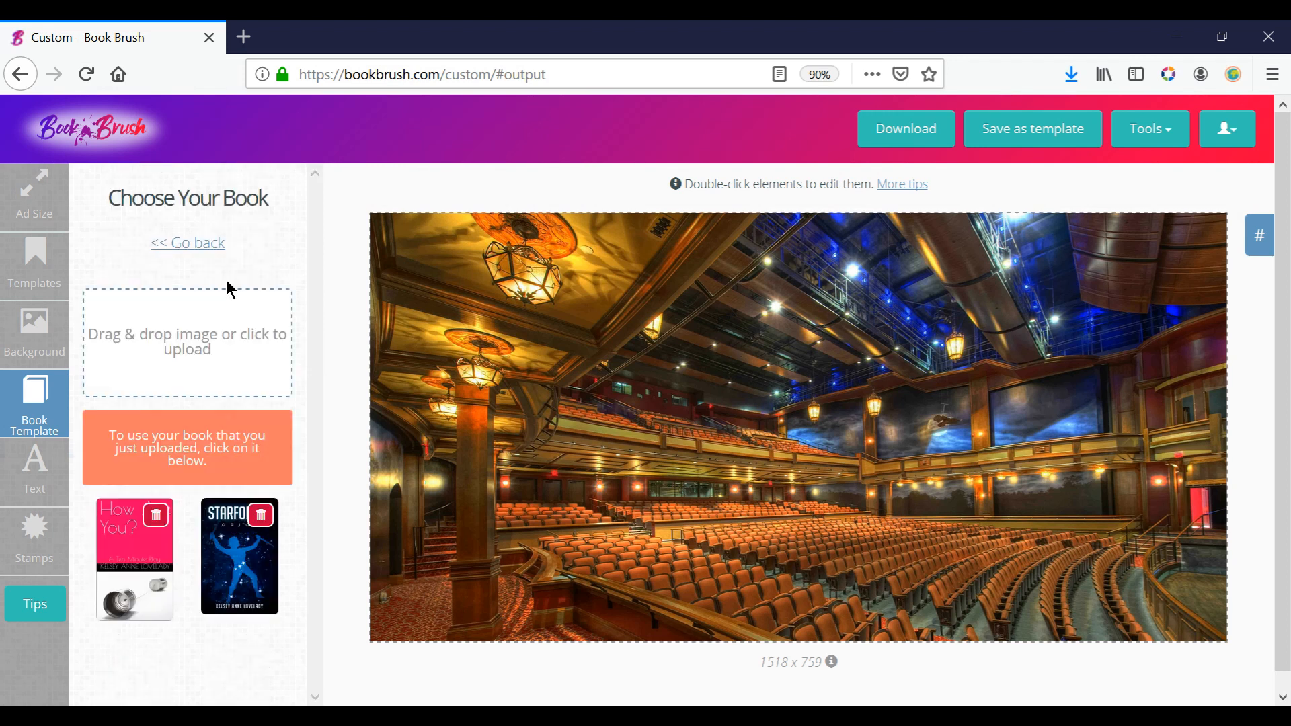
pyautogui.click(149, 553)
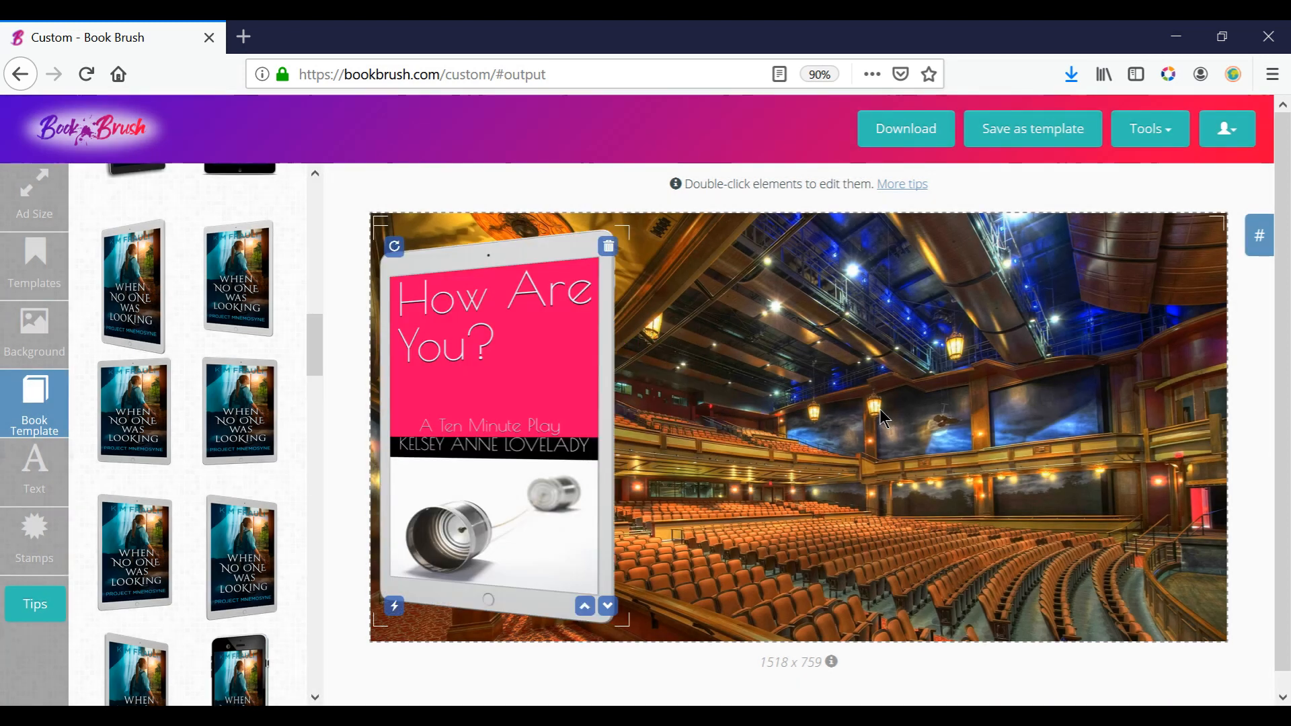
pyautogui.moveTo(527, 432); pyautogui.dragTo(1109, 422)
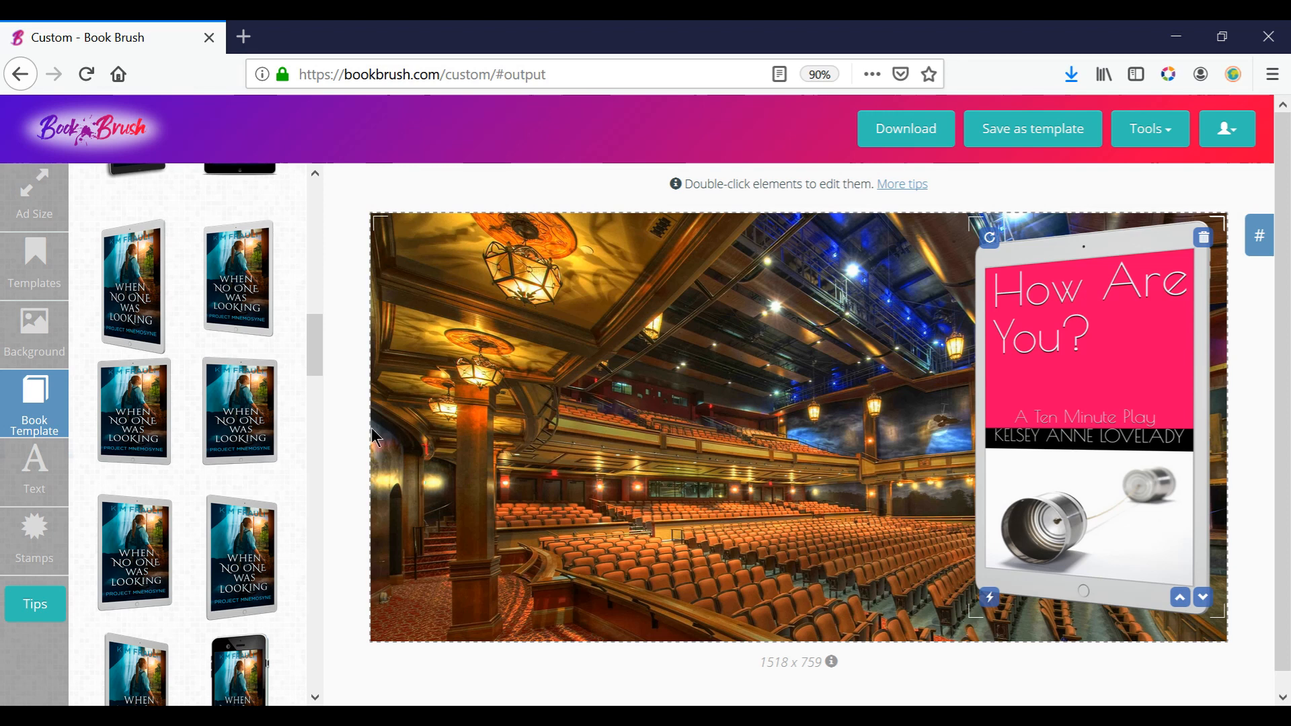
# Add a new text box reading "NOW AVAILABLE ON".
pyautogui.click(36, 470)
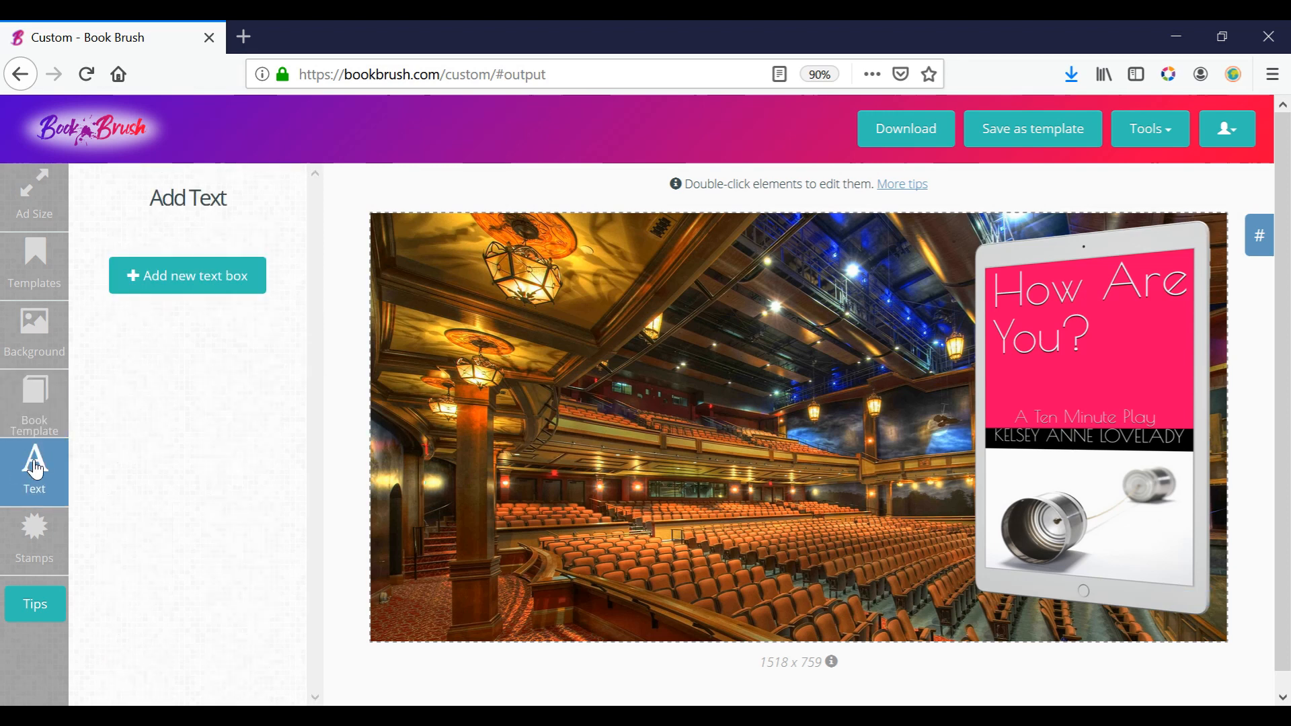
pyautogui.click(182, 269)
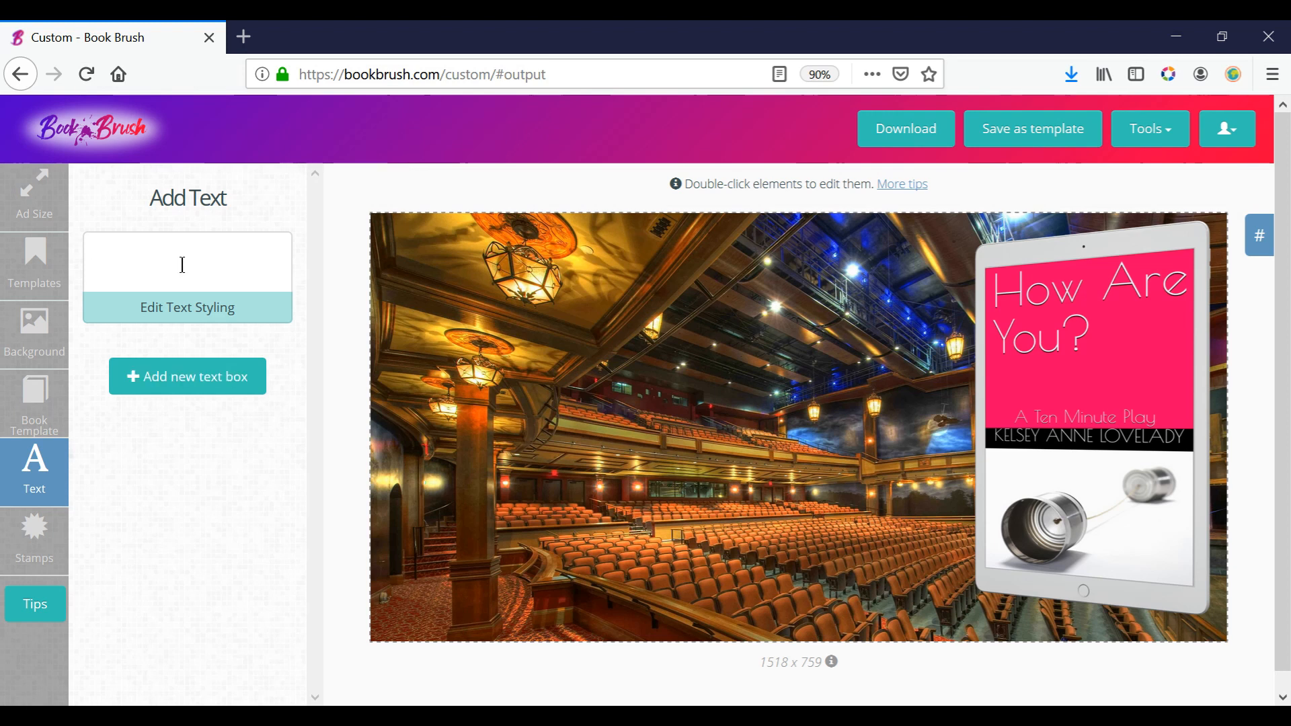
pyautogui.write('NOW')
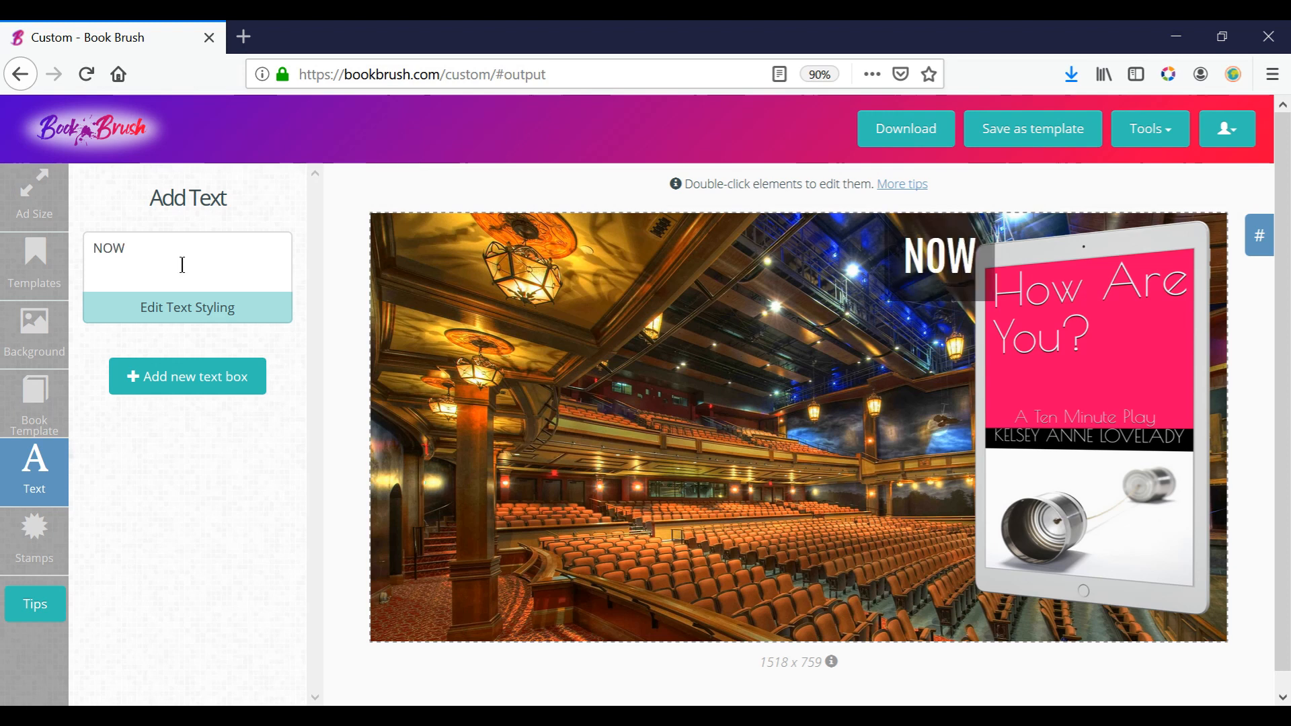
pyautogui.write(' AVAIAOBLE')
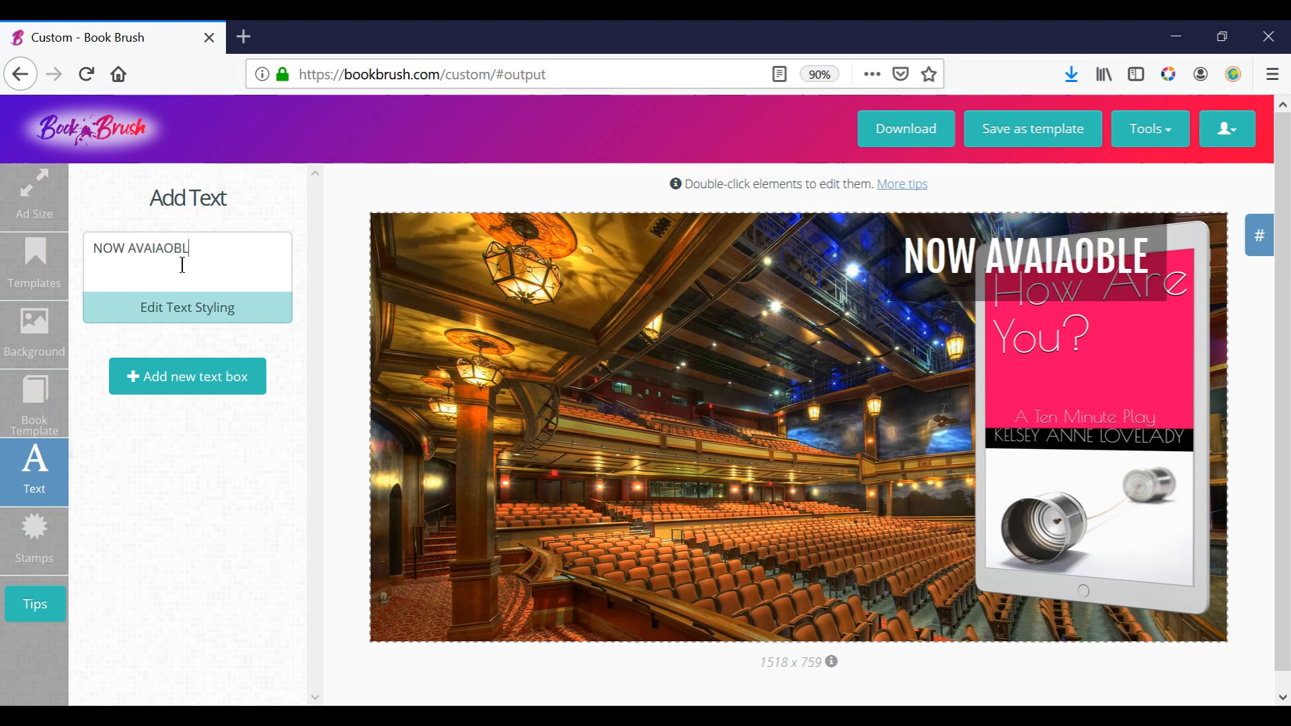
pyautogui.press('BackSpace')
pyautogui.press('BackSpace')
pyautogui.press('BackSpace')
pyautogui.press('BackSpace')
pyautogui.press('BackSpace')
pyautogui.write('LABLE ON')
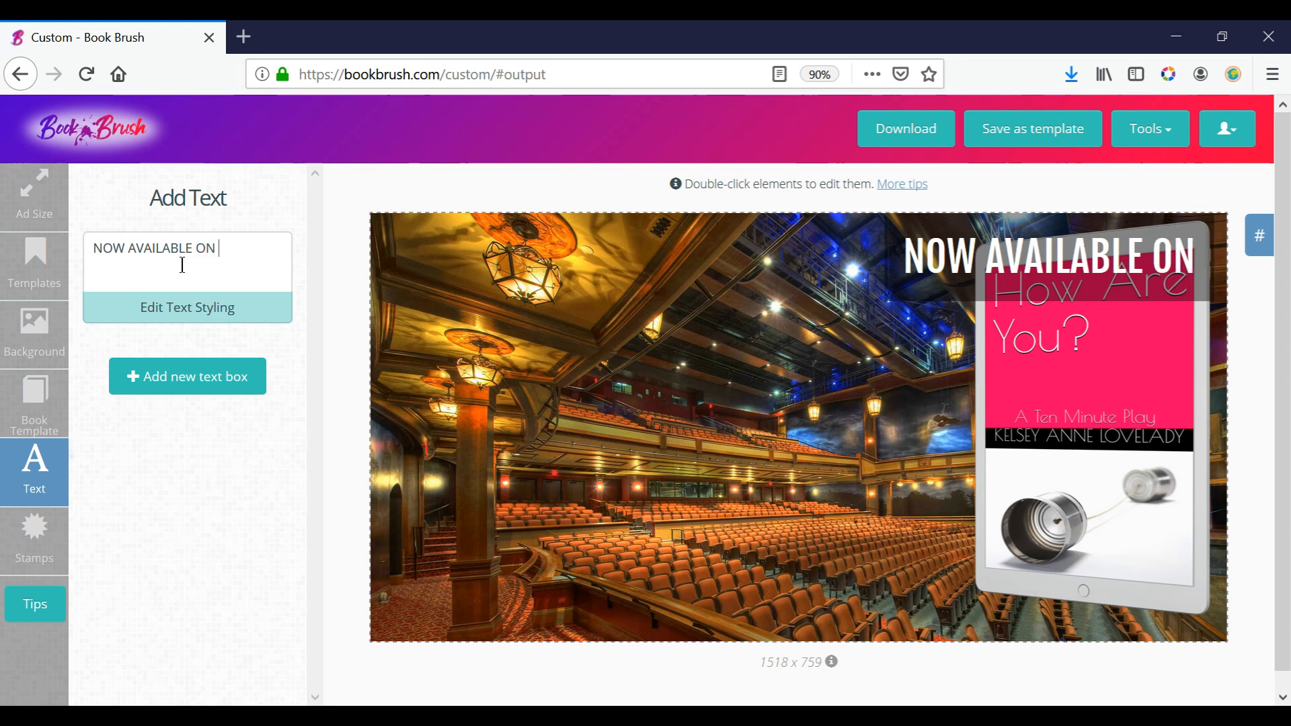
# Move the "NOW AVAILABLE ON" text to the canvas's upper-left corner and resize its box to fit the text on one line.
pyautogui.moveTo(1006, 229); pyautogui.dragTo(516, 258)
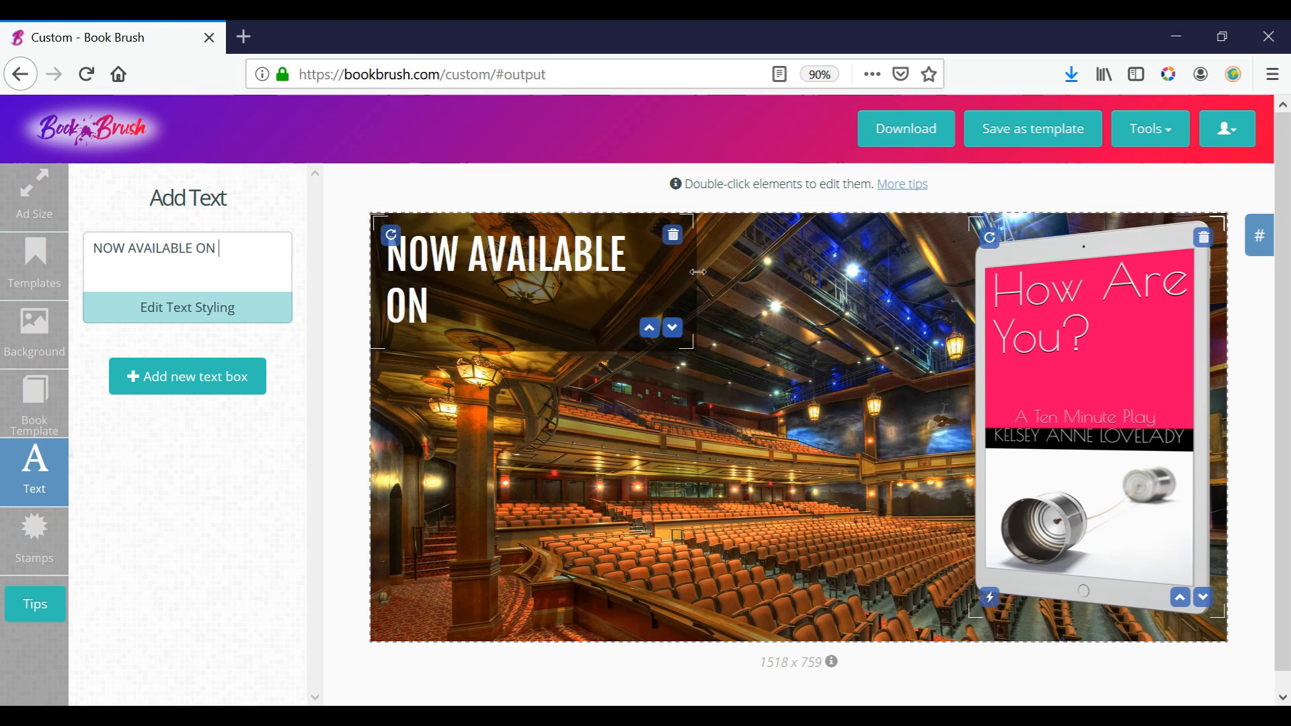
pyautogui.moveTo(694, 269)
pyautogui.mouseDown()
pyautogui.moveTo(756, 264)
pyautogui.moveTo(718, 262)
pyautogui.mouseUp()
pyautogui.moveTo(512, 348); pyautogui.dragTo(511, 291)
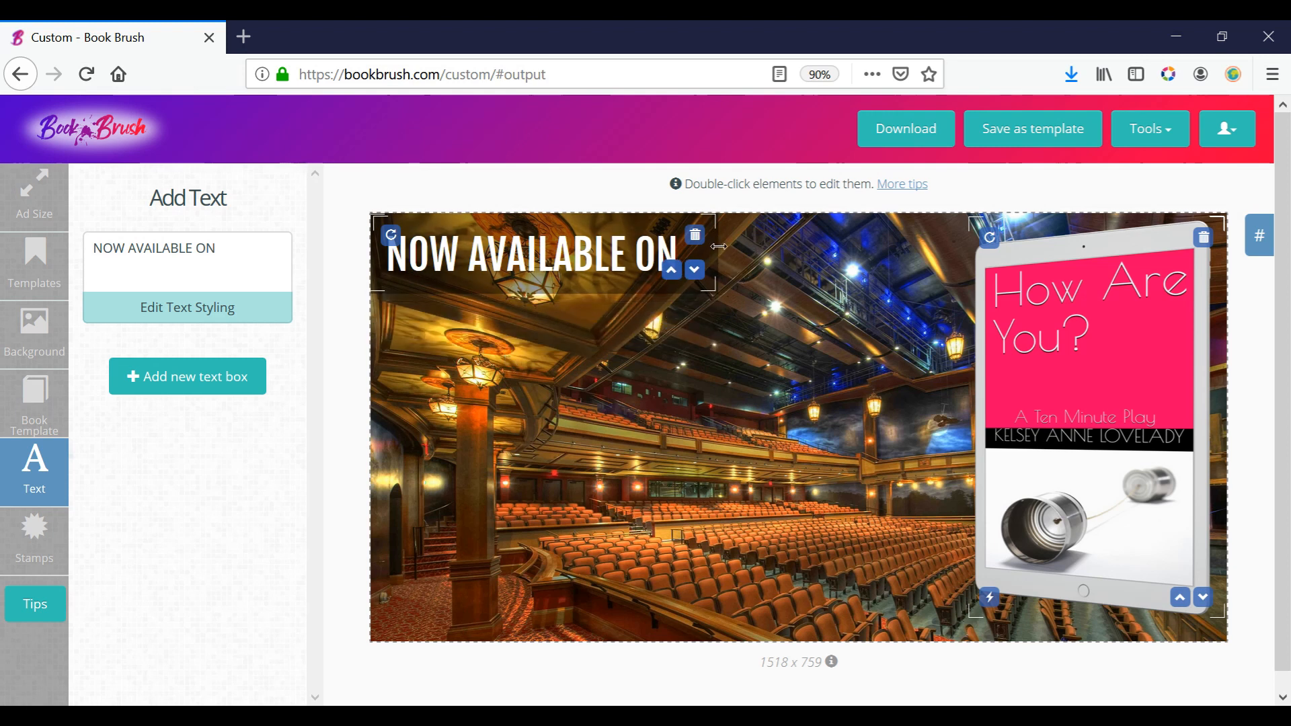
pyautogui.moveTo(714, 244); pyautogui.dragTo(701, 246)
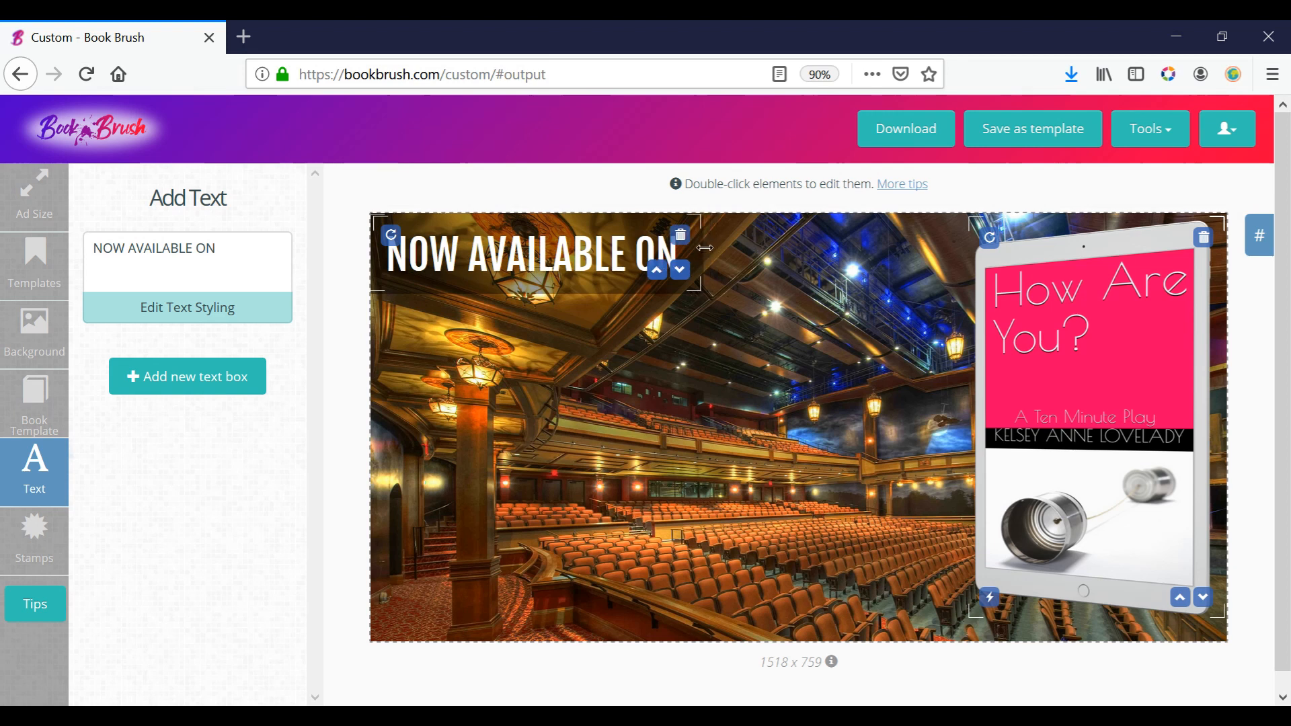
# Open the styling of the "NOW AVAILABLE ON" text and set its font to Lobster.
pyautogui.click(201, 315)
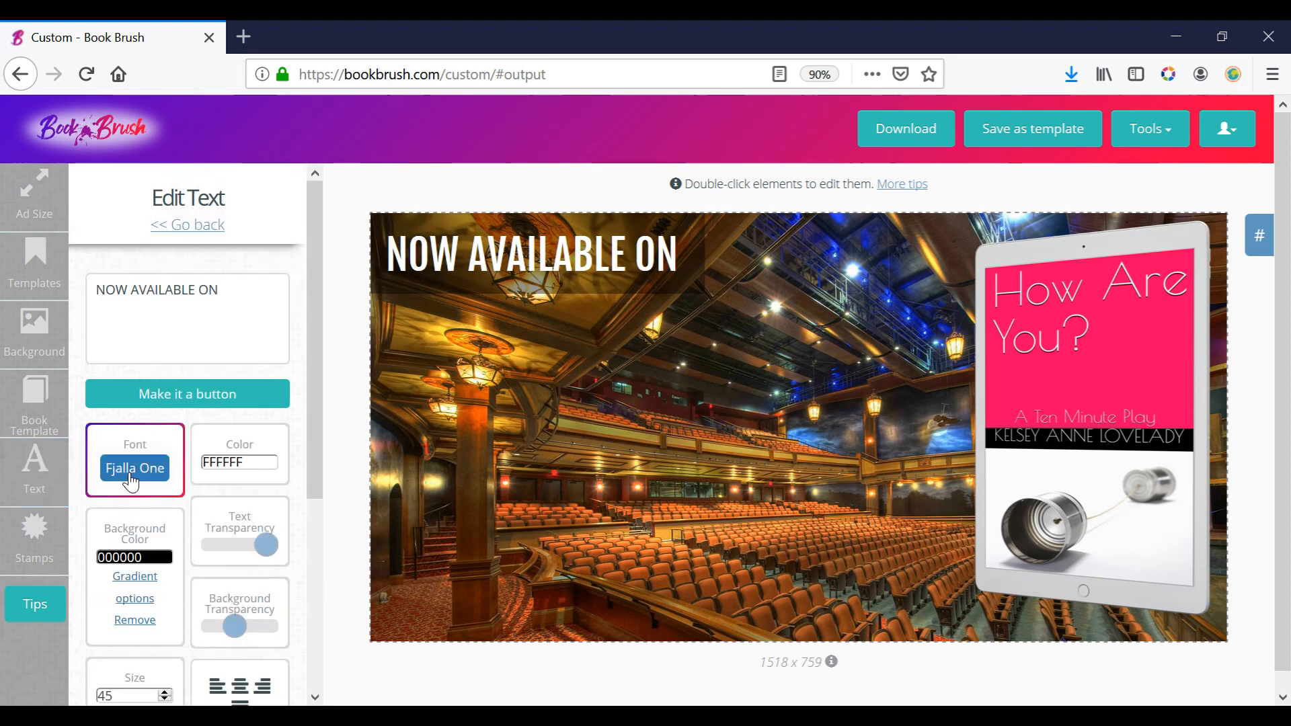
pyautogui.tripleClick(236, 283)
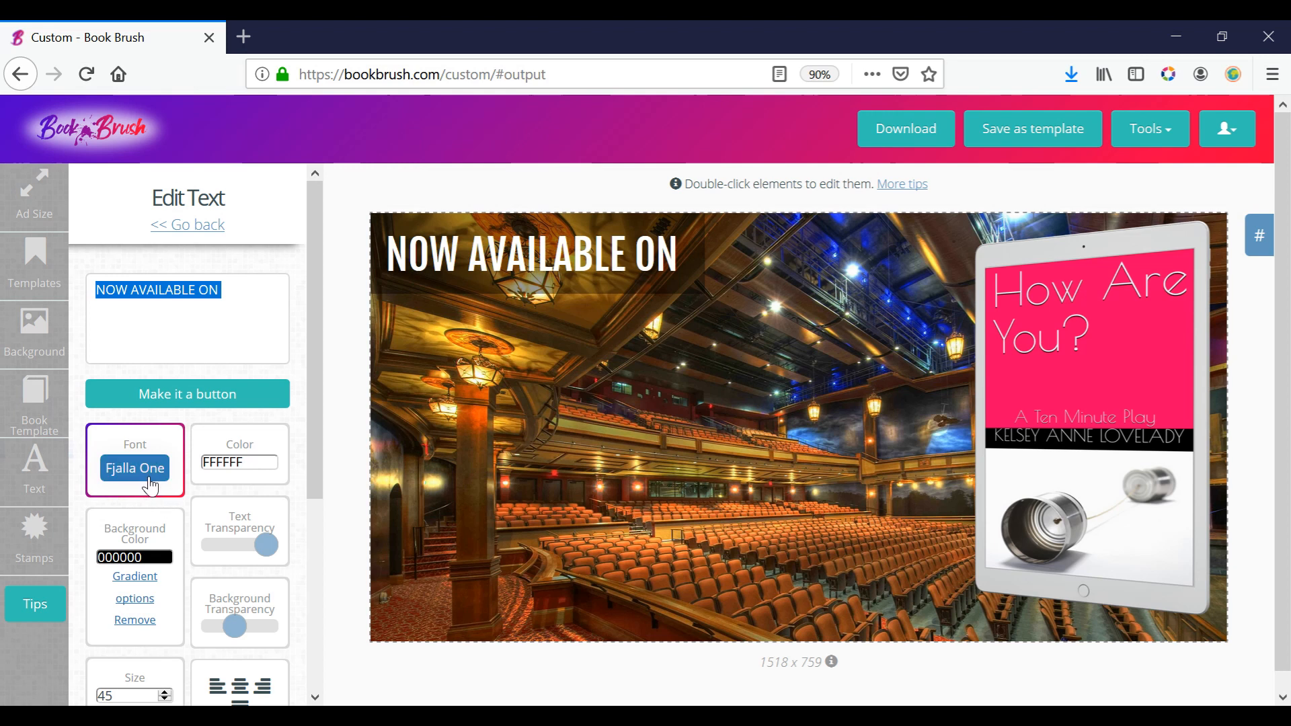
pyautogui.click(150, 470)
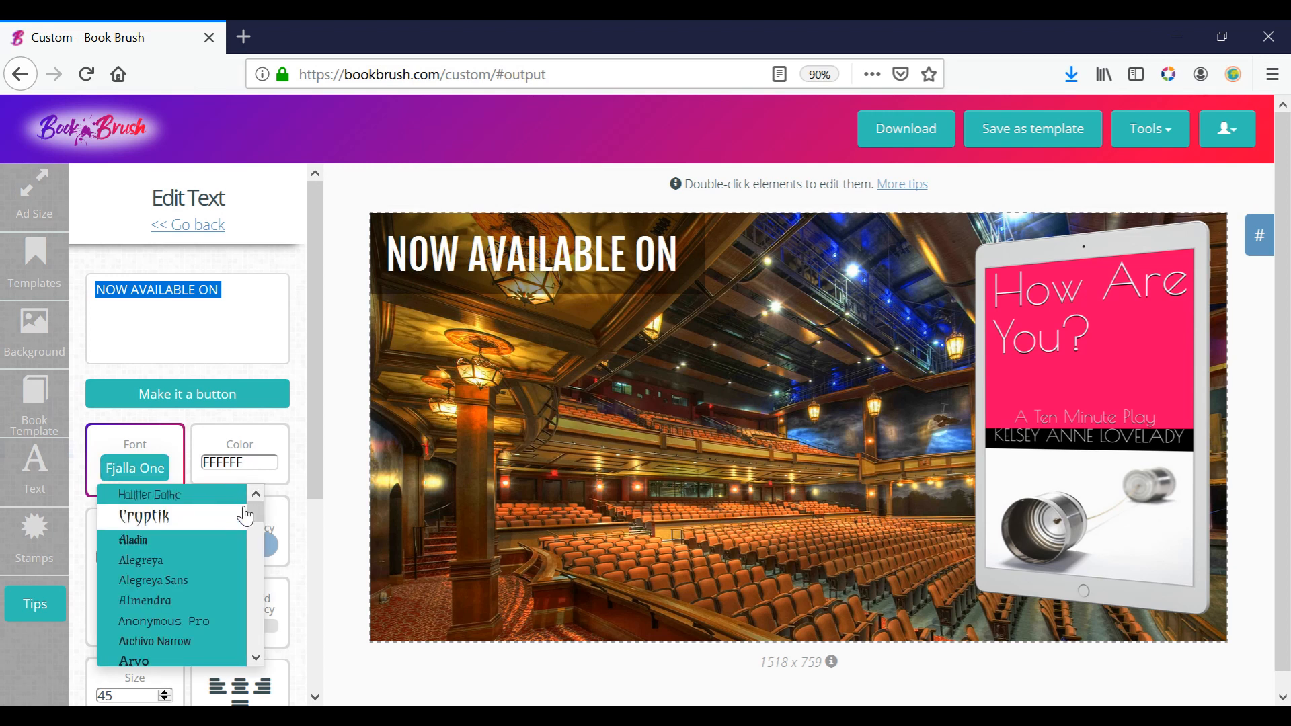
pyautogui.moveTo(255, 509); pyautogui.dragTo(277, 653)
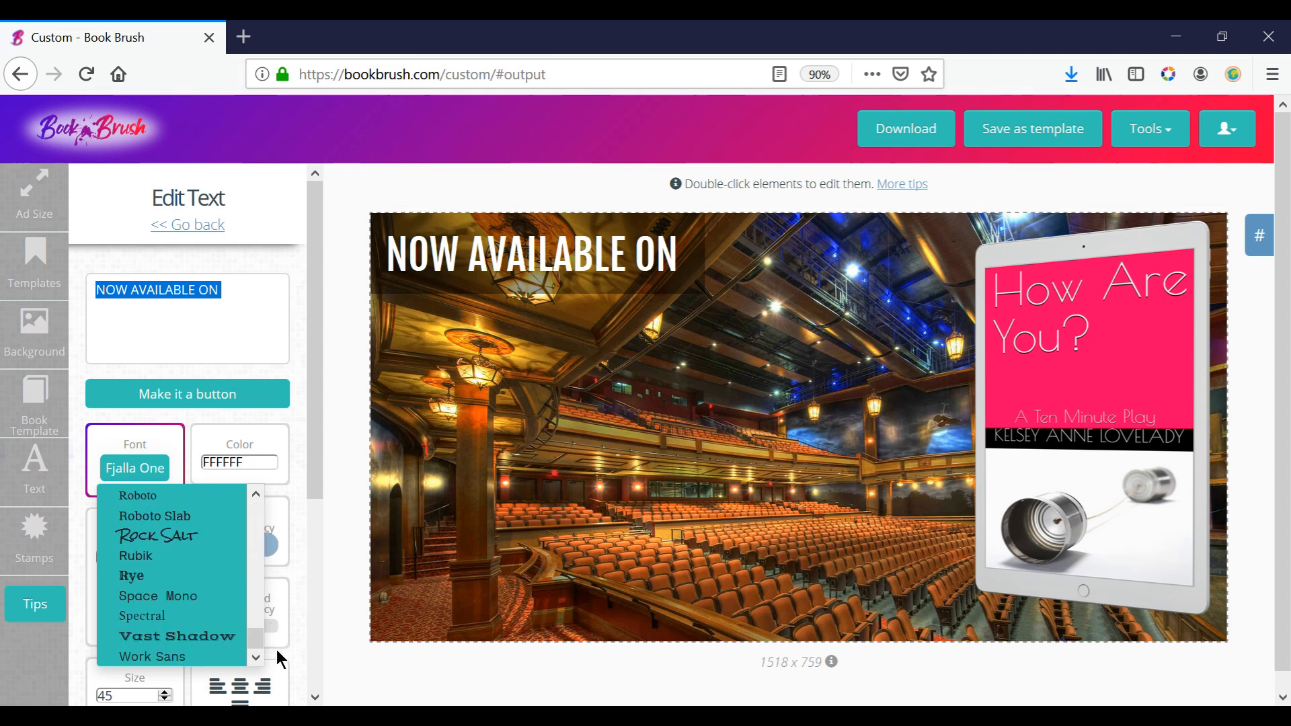
pyautogui.click(256, 495)
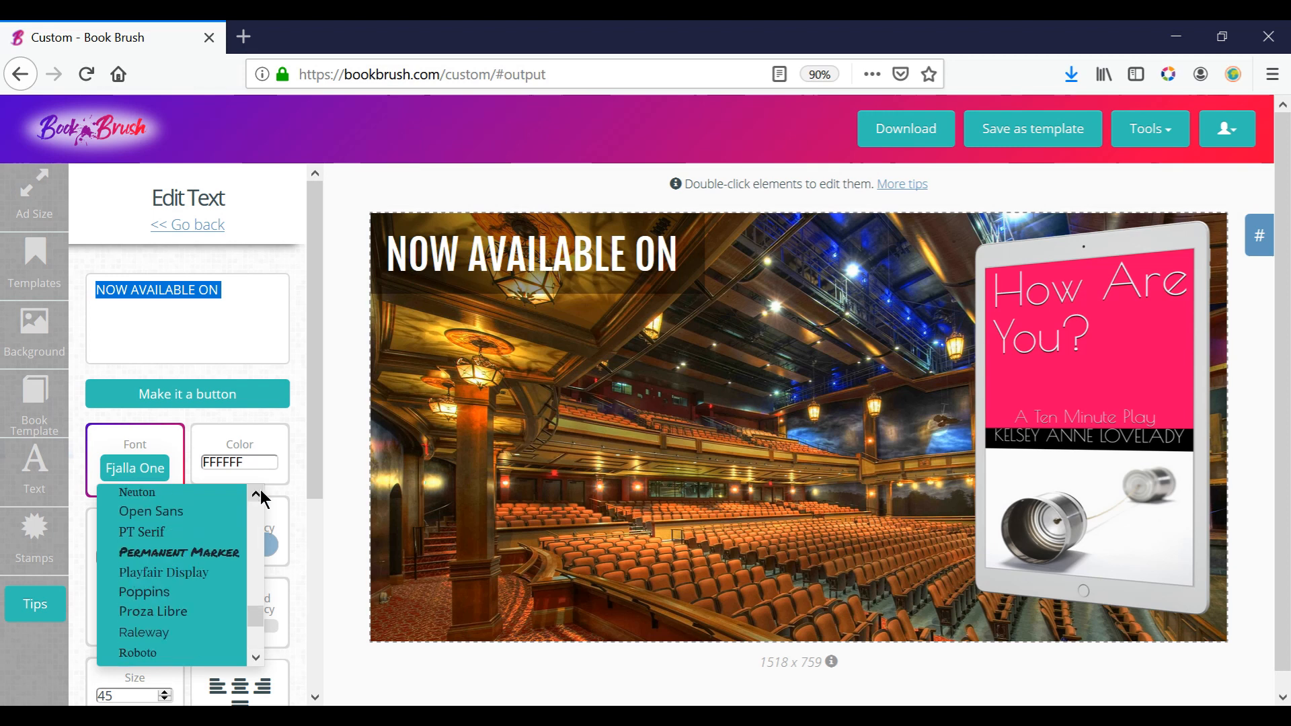
pyautogui.moveTo(260, 490); pyautogui.dragTo(260, 490)
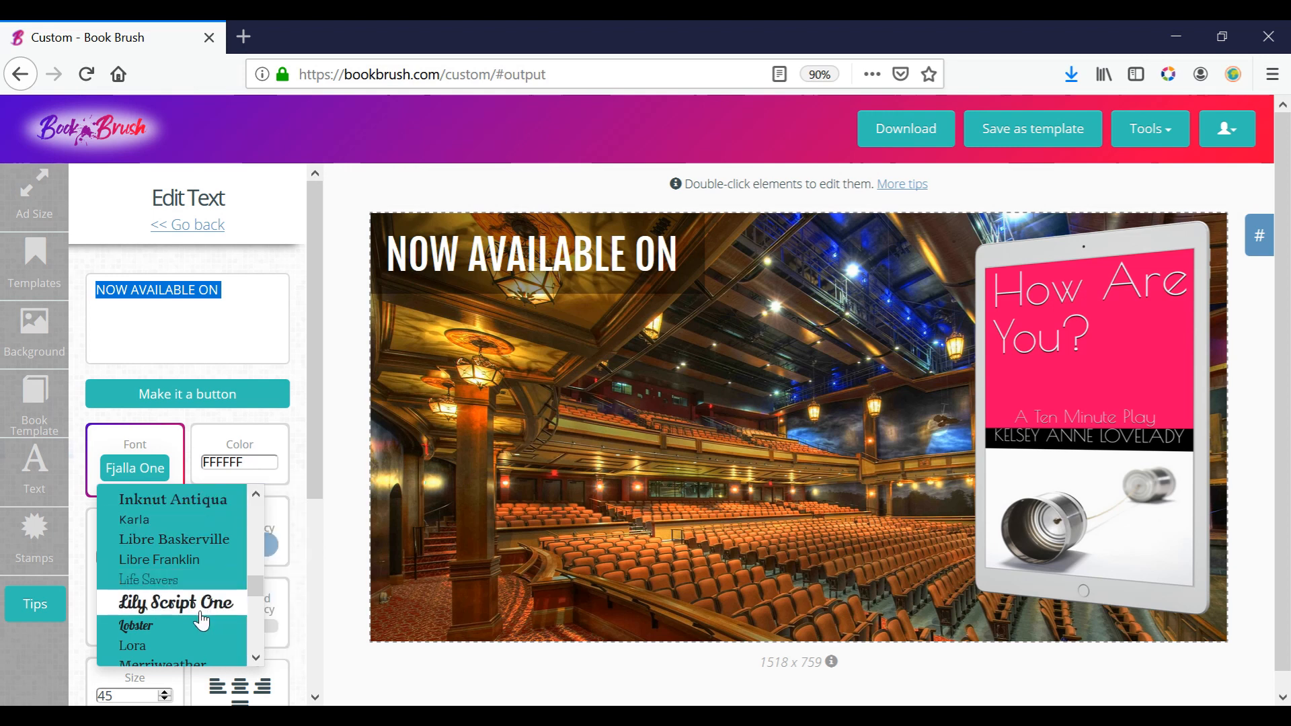
pyautogui.moveTo(259, 494); pyautogui.dragTo(254, 599)
pyautogui.click(166, 552)
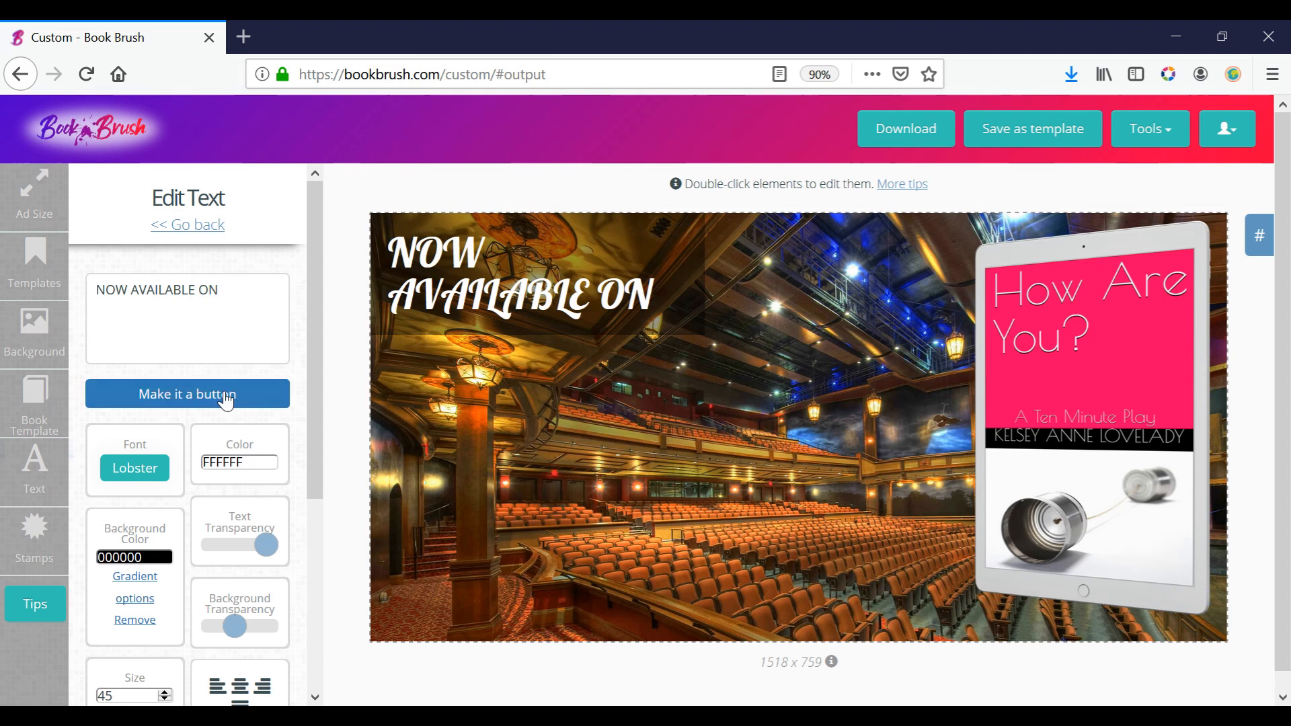
# Change the "NOW AVAILABLE ON" font to Lily Script One.
pyautogui.click(131, 472)
pyautogui.moveTo(259, 605)
pyautogui.mouseDown()
pyautogui.moveTo(260, 648)
pyautogui.moveTo(256, 594)
pyautogui.mouseUp()
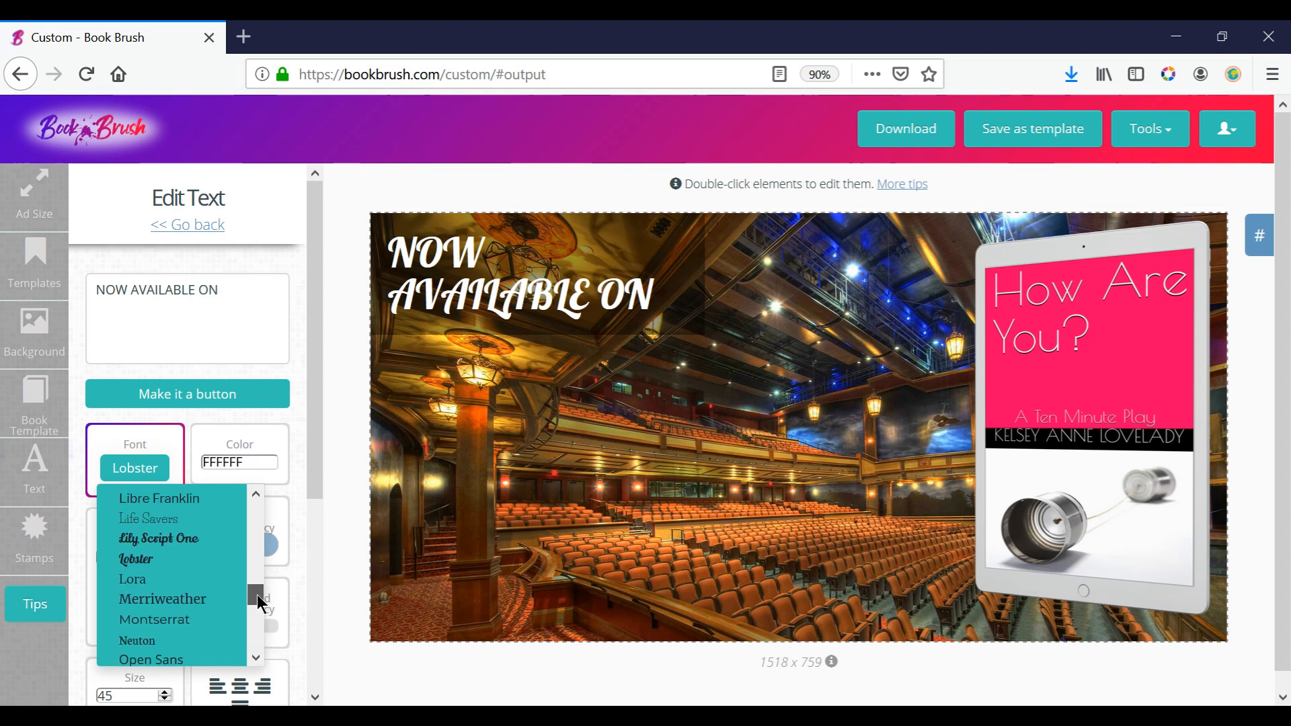
pyautogui.click(189, 545)
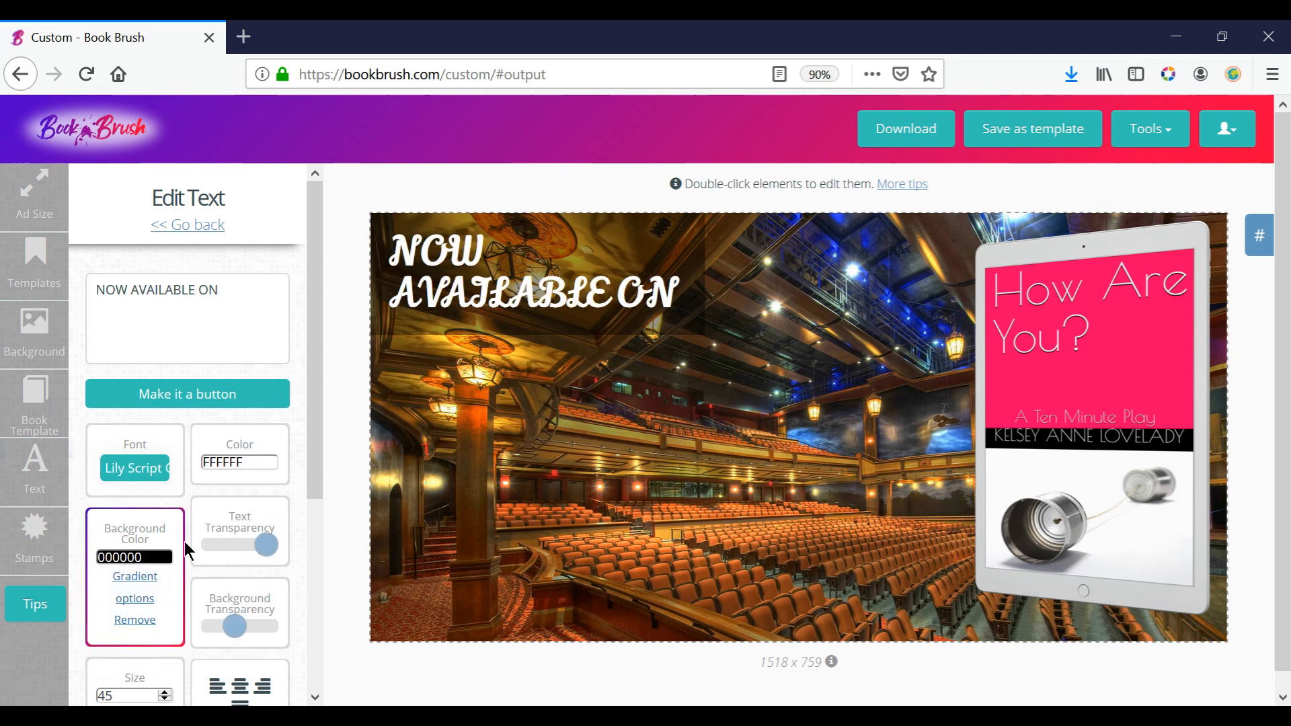
# Set the "NOW AVAILABLE ON" font to Berkshire Swash and widen the text box so the phrase fits on one line.
pyautogui.click(143, 478)
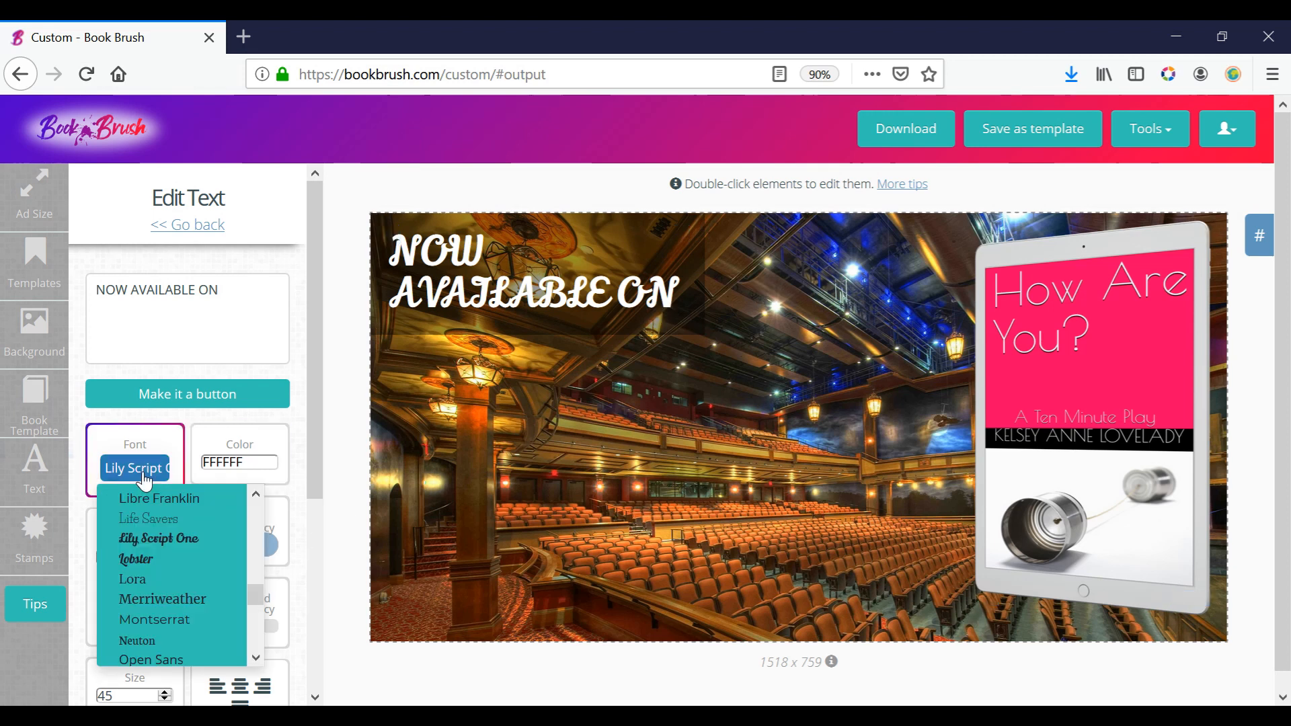
pyautogui.moveTo(252, 595); pyautogui.dragTo(255, 530)
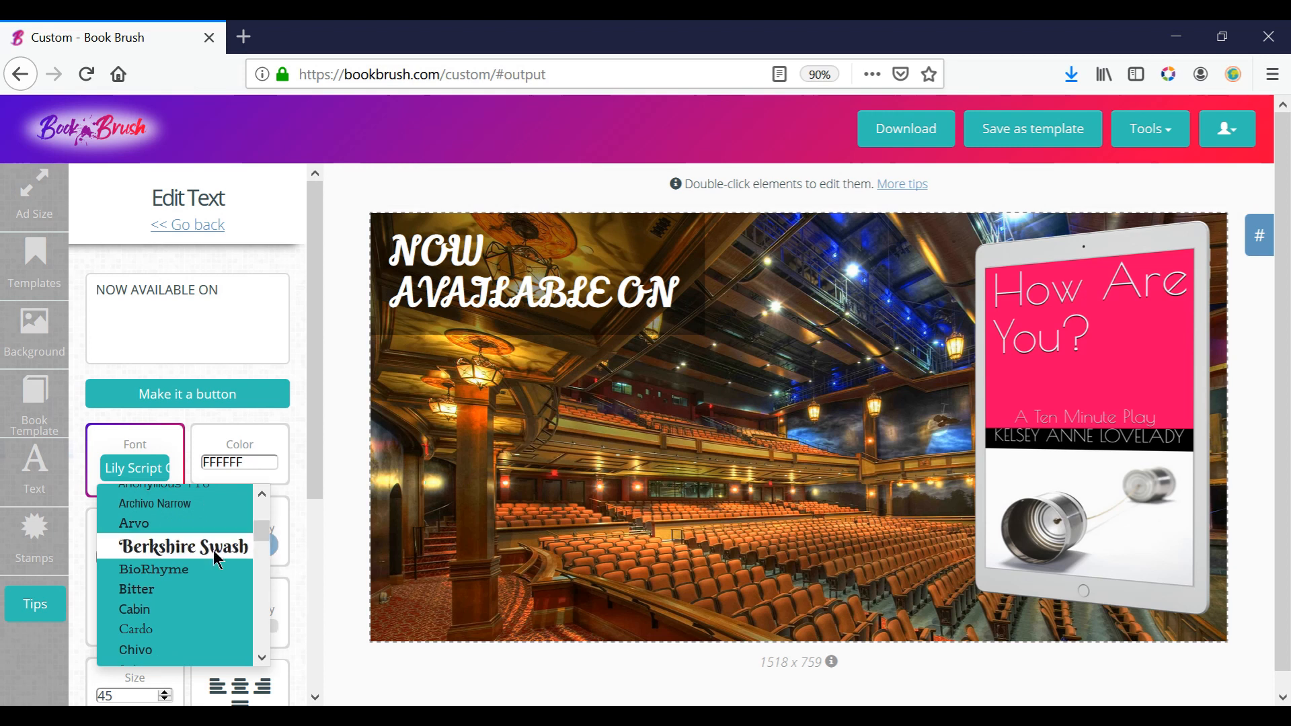
pyautogui.click(212, 546)
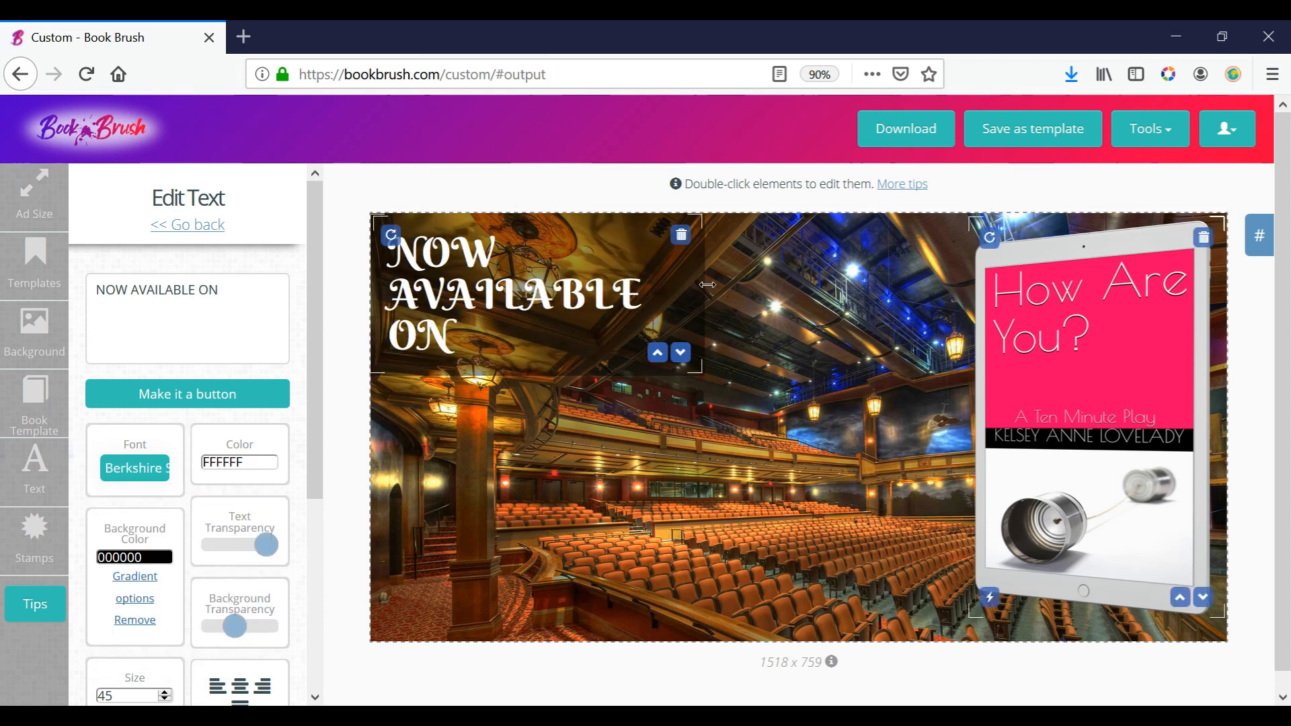
pyautogui.moveTo(708, 284); pyautogui.dragTo(877, 286)
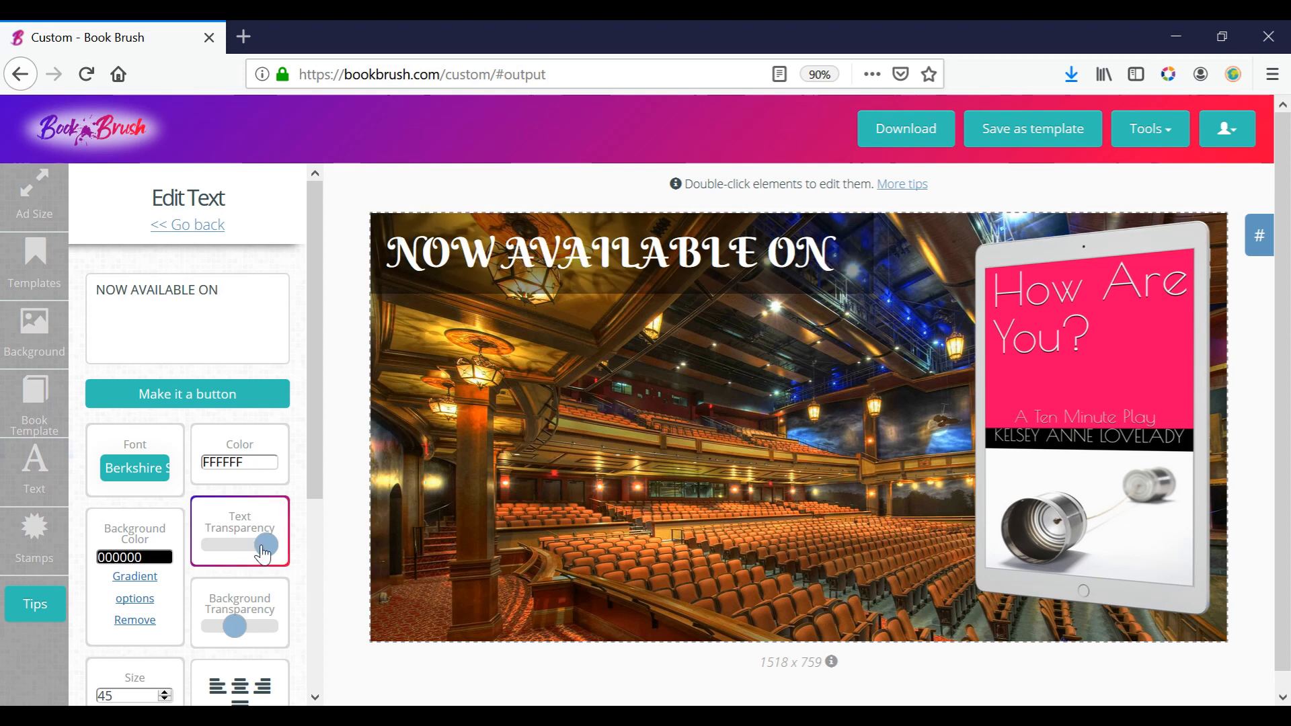
# Make the text's background slightly more opaque and set the text color to the cover's pink, FF1866.
pyautogui.moveTo(235, 625)
pyautogui.mouseDown()
pyautogui.moveTo(211, 626)
pyautogui.moveTo(308, 615)
pyautogui.moveTo(190, 622)
pyautogui.moveTo(283, 627)
pyautogui.moveTo(227, 629)
pyautogui.moveTo(240, 629)
pyautogui.mouseUp()
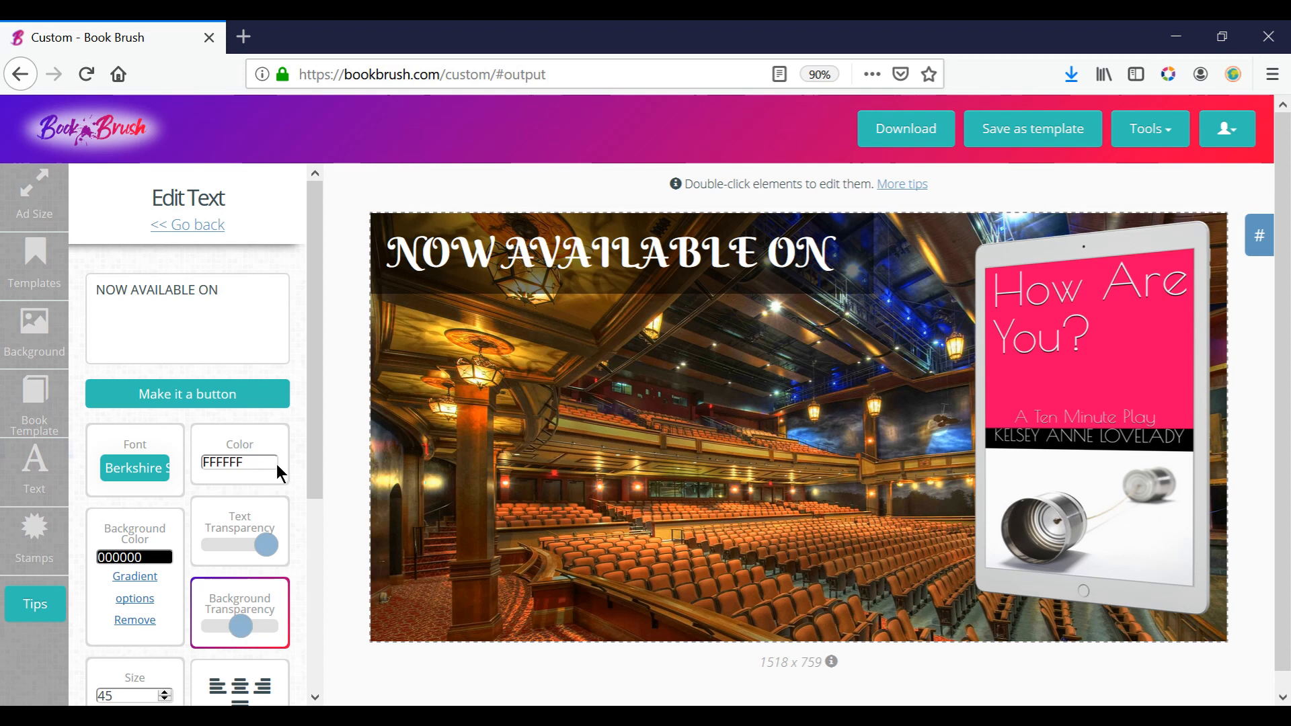
pyautogui.moveTo(316, 294); pyautogui.dragTo(305, 372)
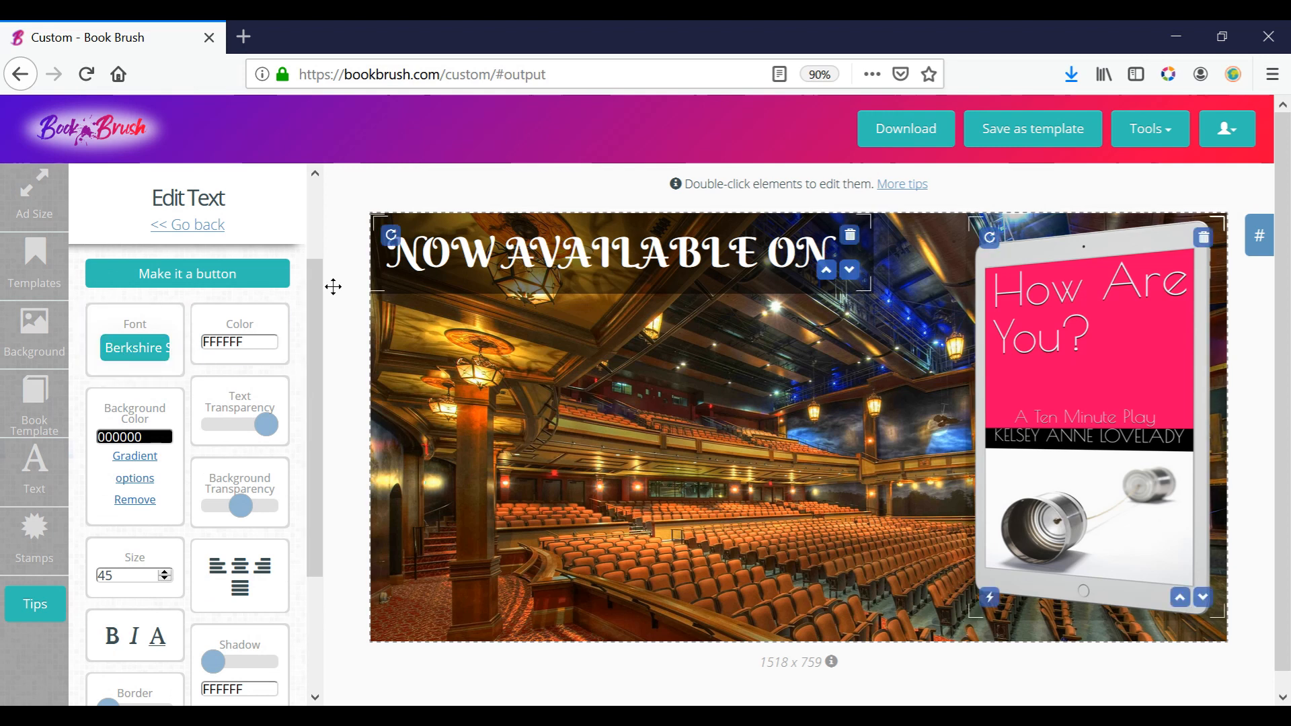
pyautogui.click(133, 436)
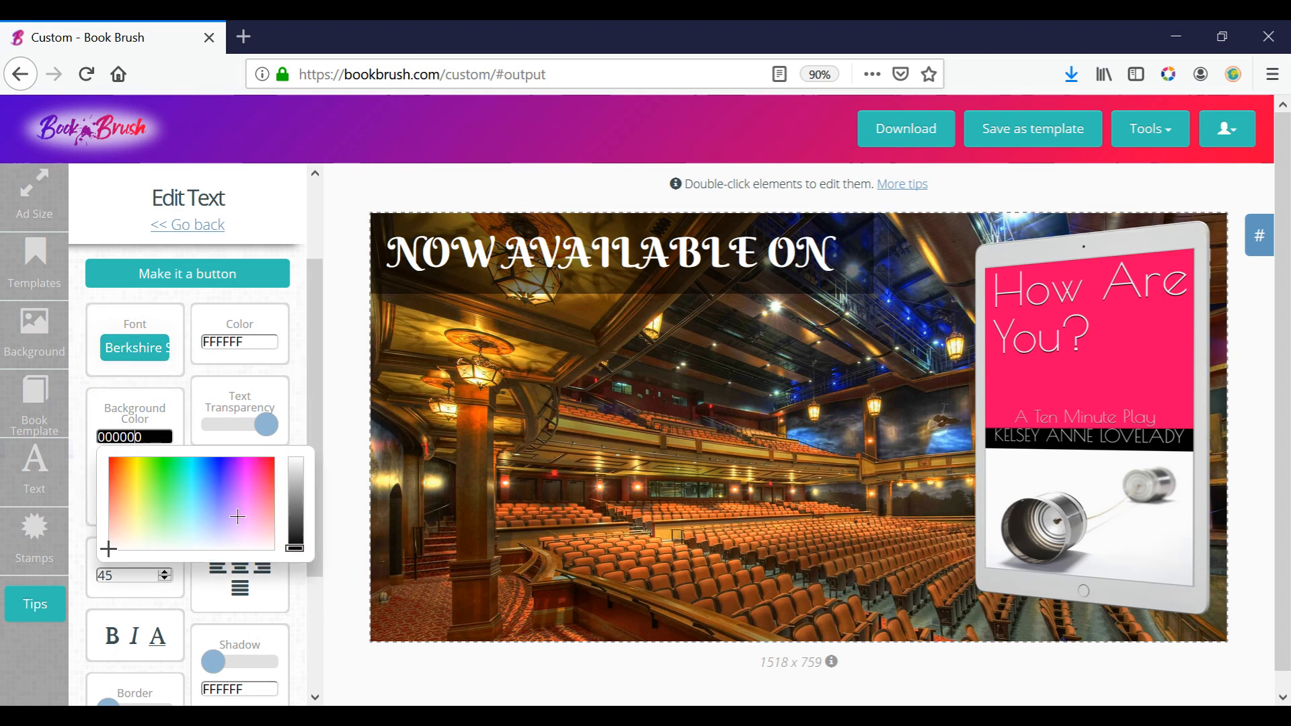
pyautogui.click(234, 345)
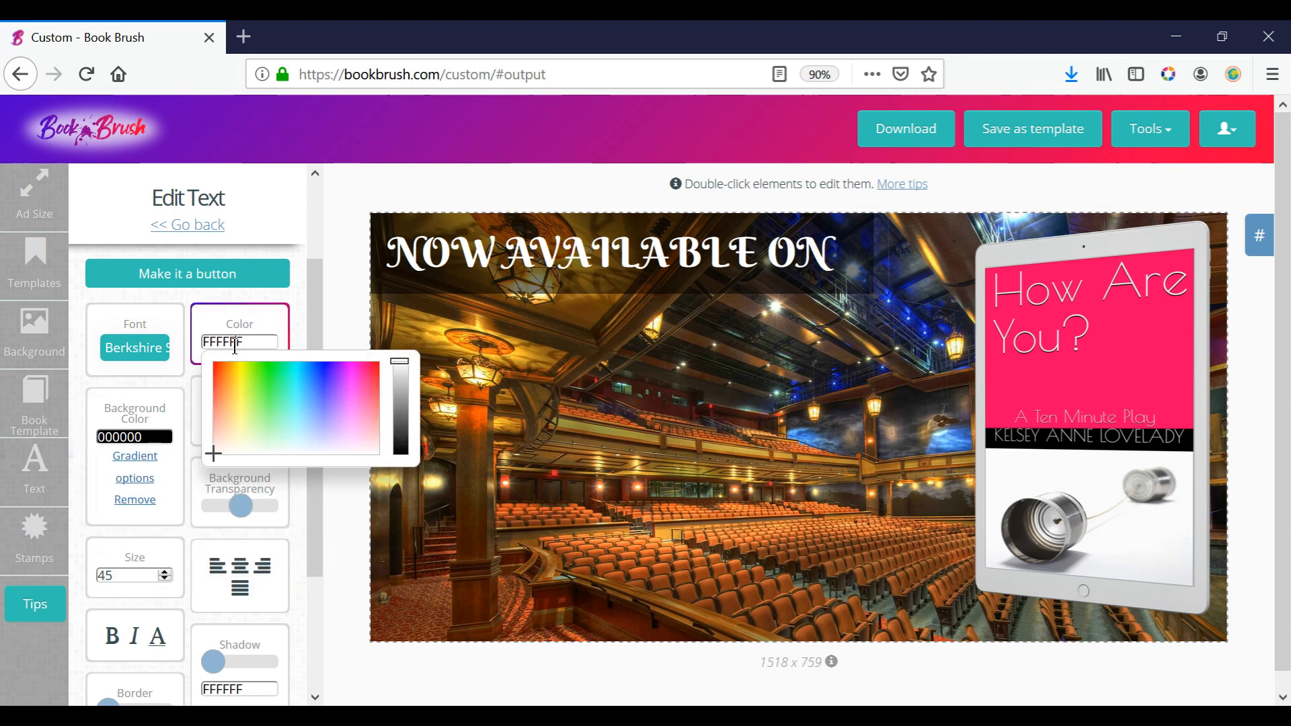
pyautogui.click(366, 371)
pyautogui.moveTo(366, 371); pyautogui.dragTo(369, 371)
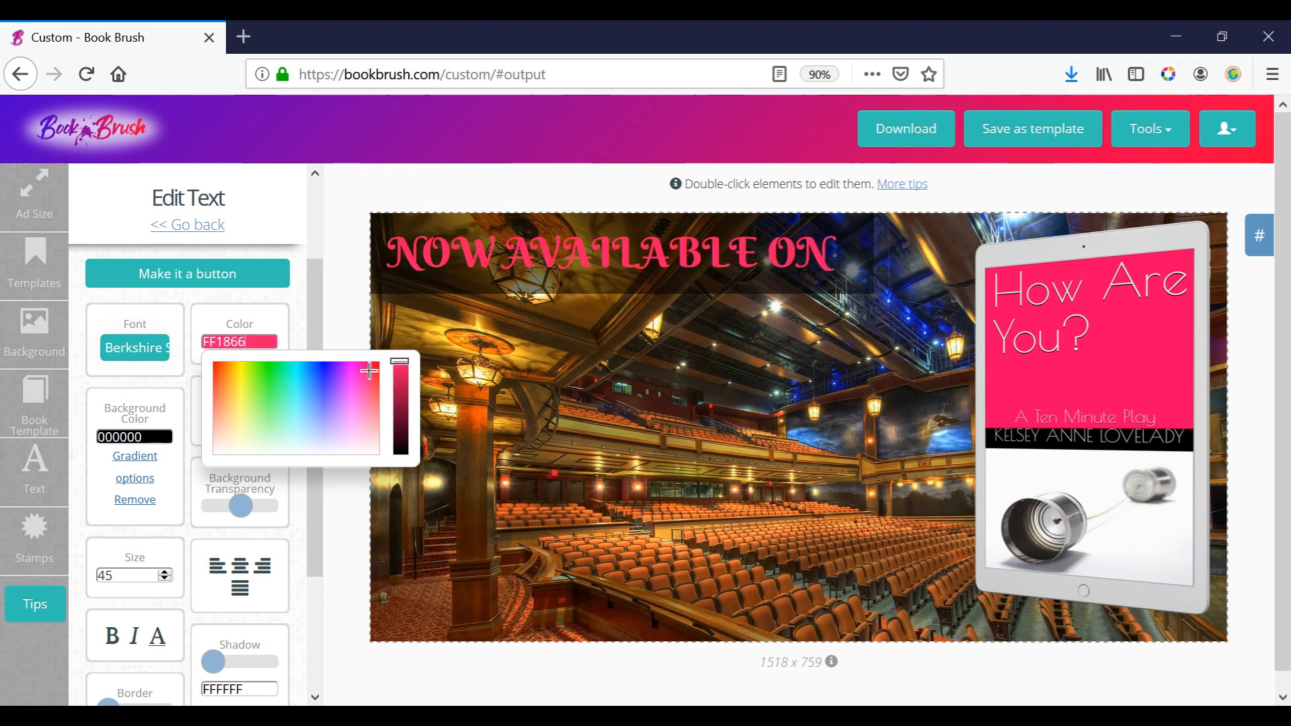
pyautogui.click(300, 273)
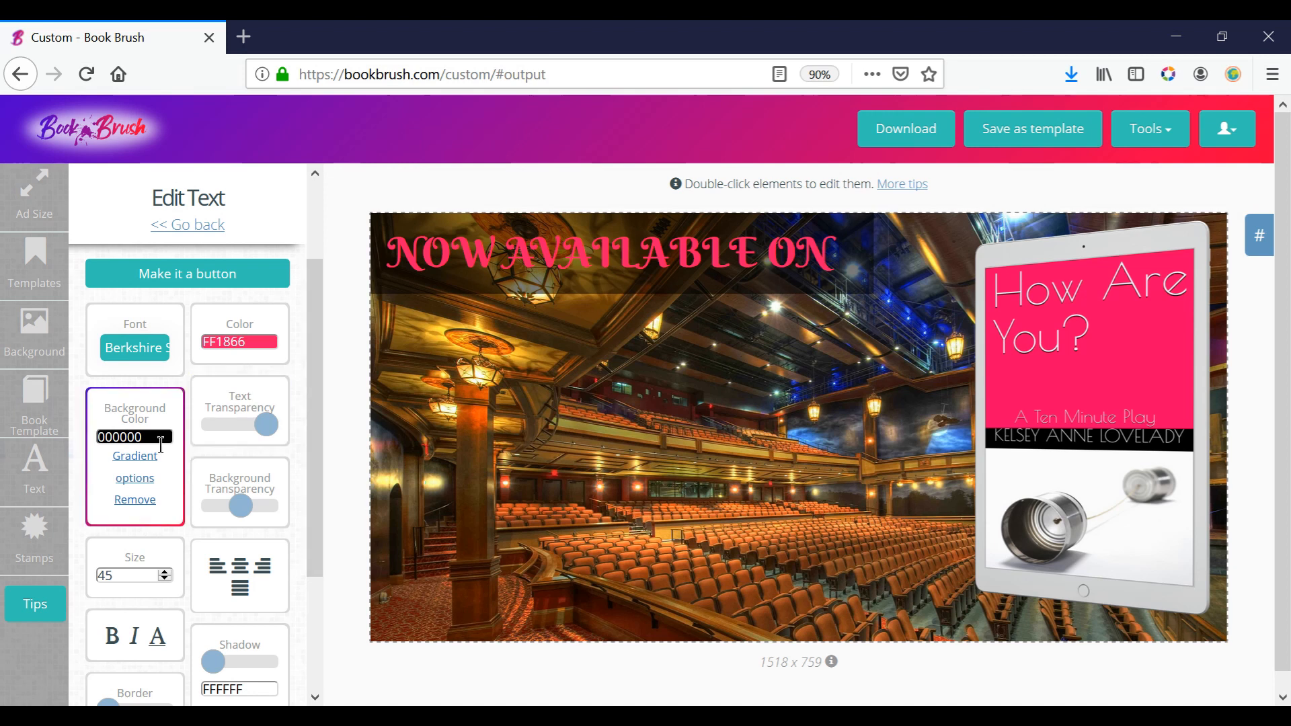
# Try white, red and pale green background colors behind the "NOW AVAILABLE ON" text, and return the background to black, 000000.
pyautogui.click(144, 437)
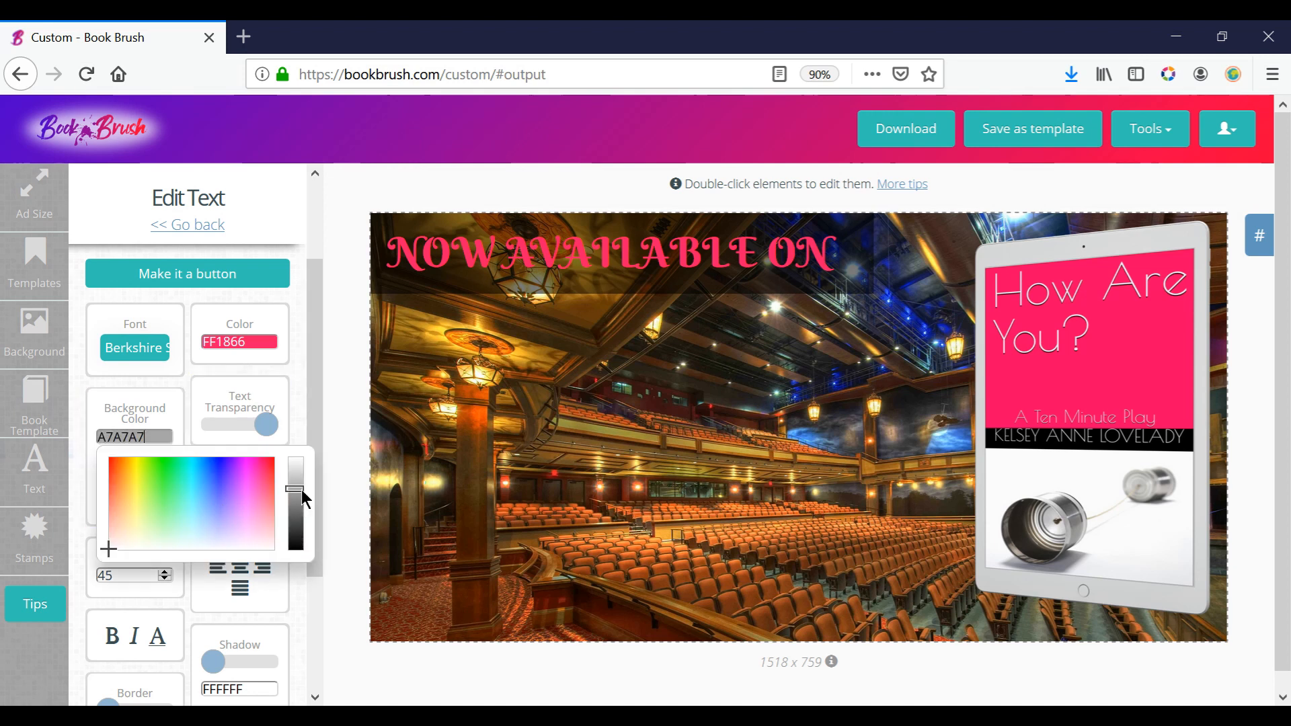
pyautogui.moveTo(298, 499); pyautogui.dragTo(312, 402)
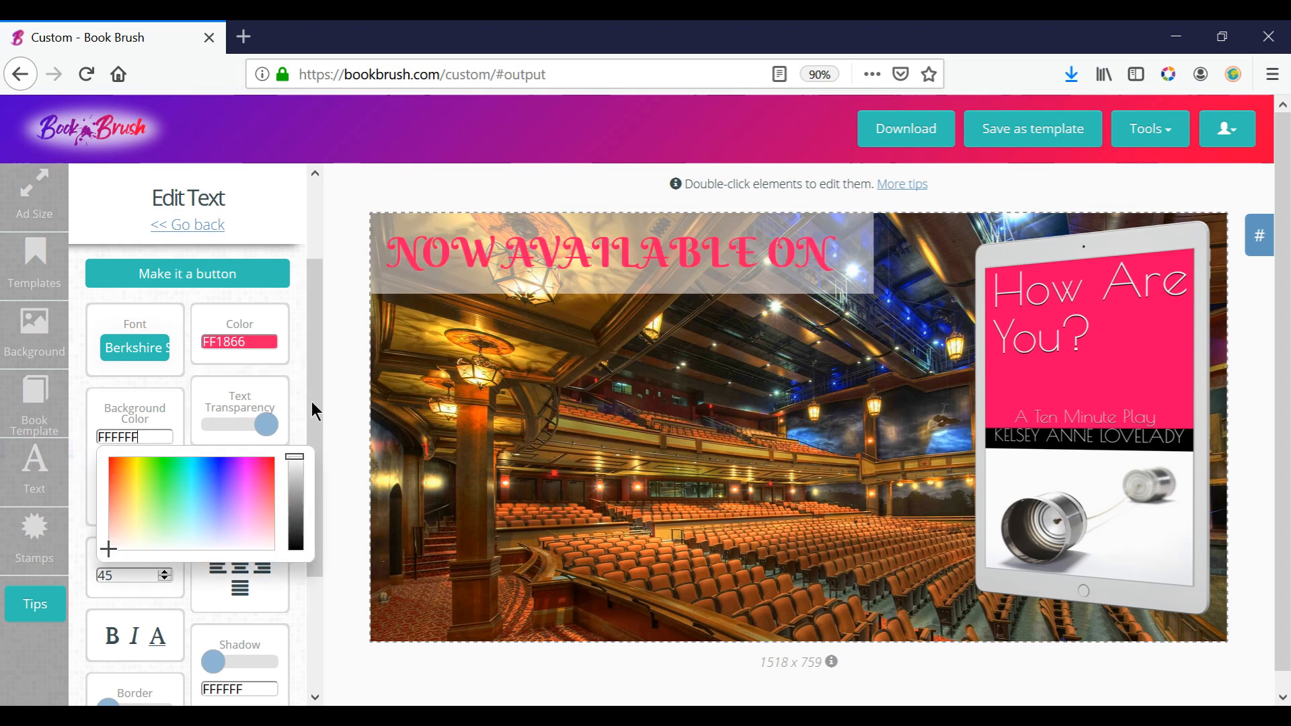
pyautogui.click(296, 494)
pyautogui.moveTo(296, 494); pyautogui.dragTo(297, 525)
pyautogui.click(269, 503)
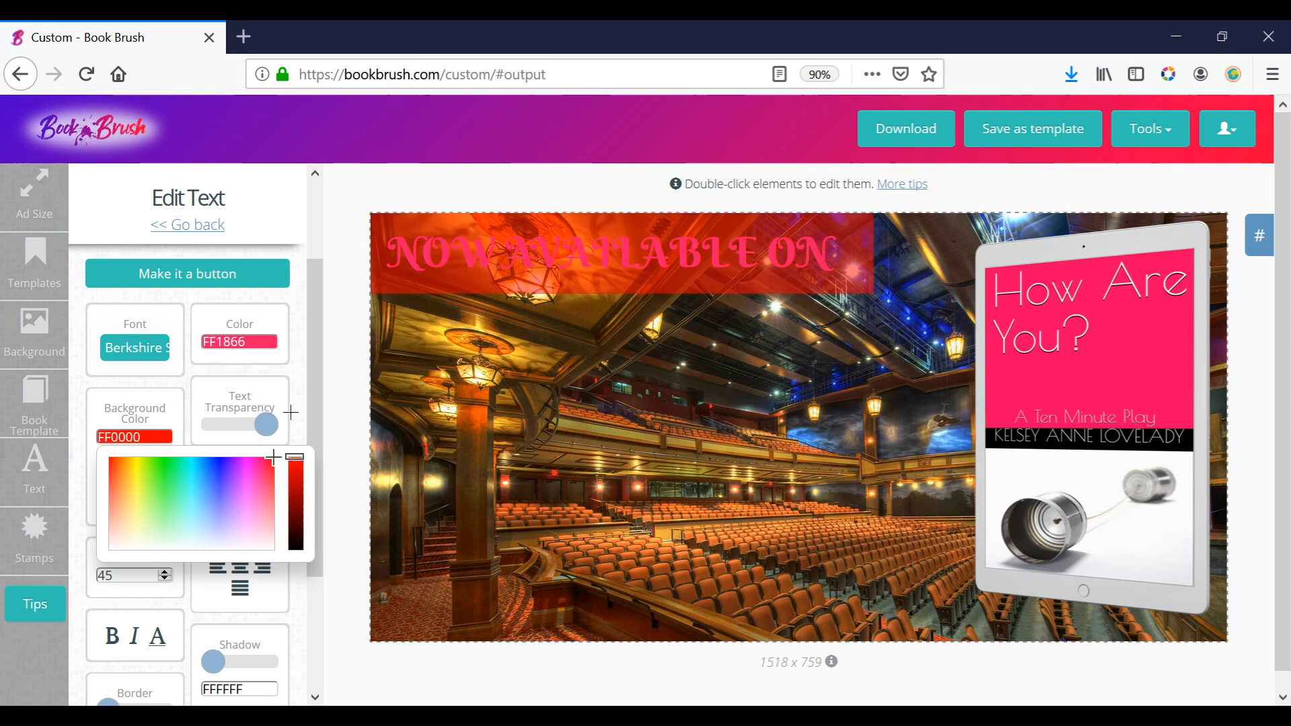
pyautogui.click(177, 479)
pyautogui.click(248, 509)
pyautogui.click(169, 540)
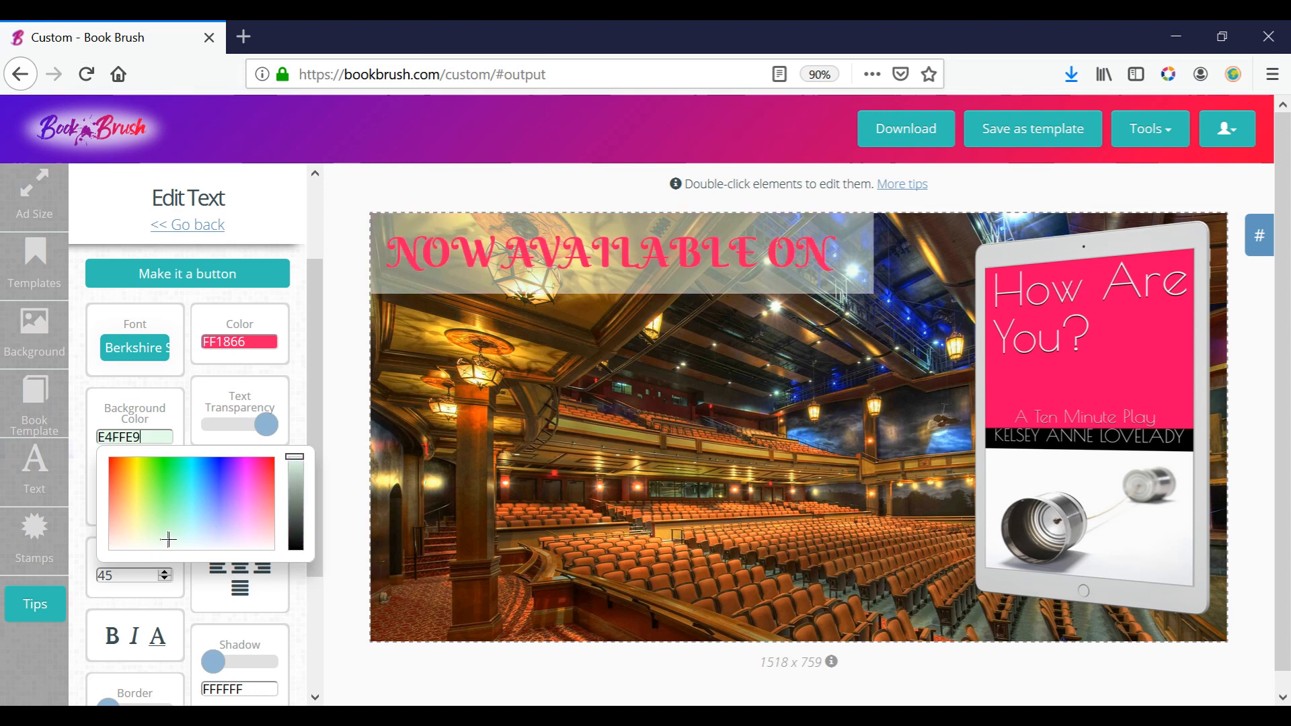
pyautogui.moveTo(288, 525); pyautogui.dragTo(297, 577)
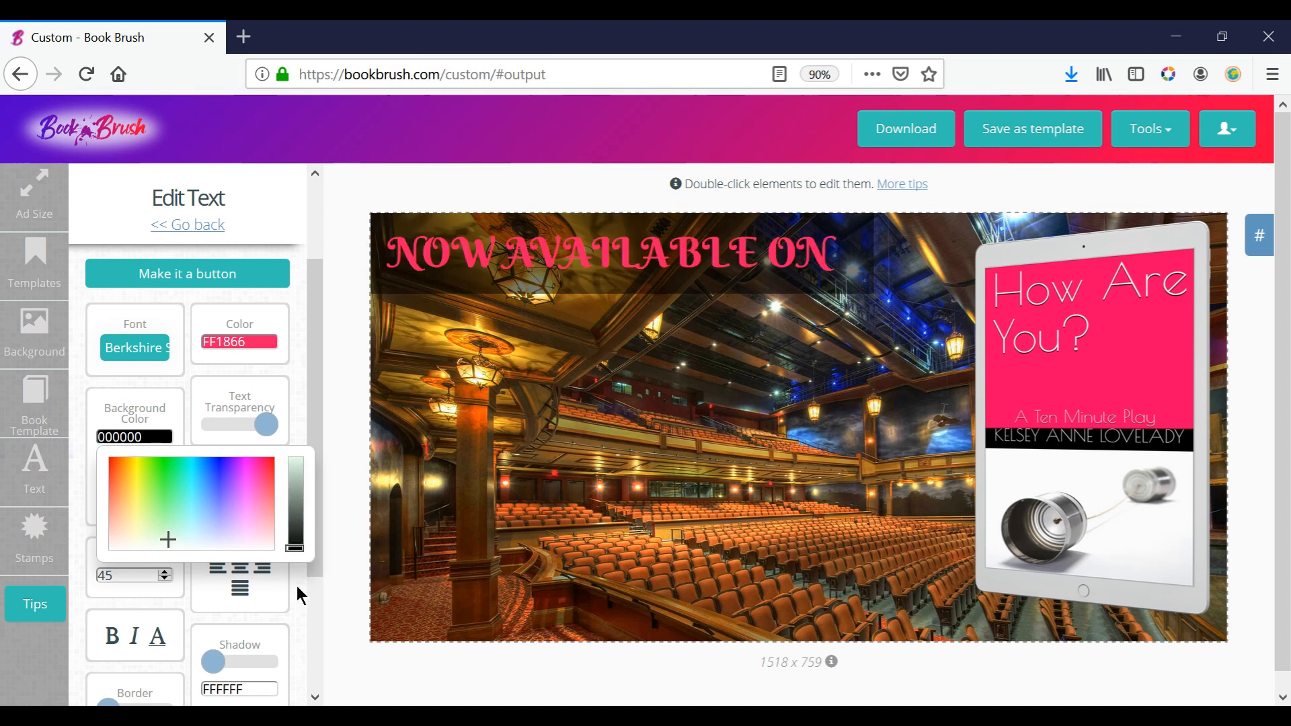
pyautogui.click(298, 371)
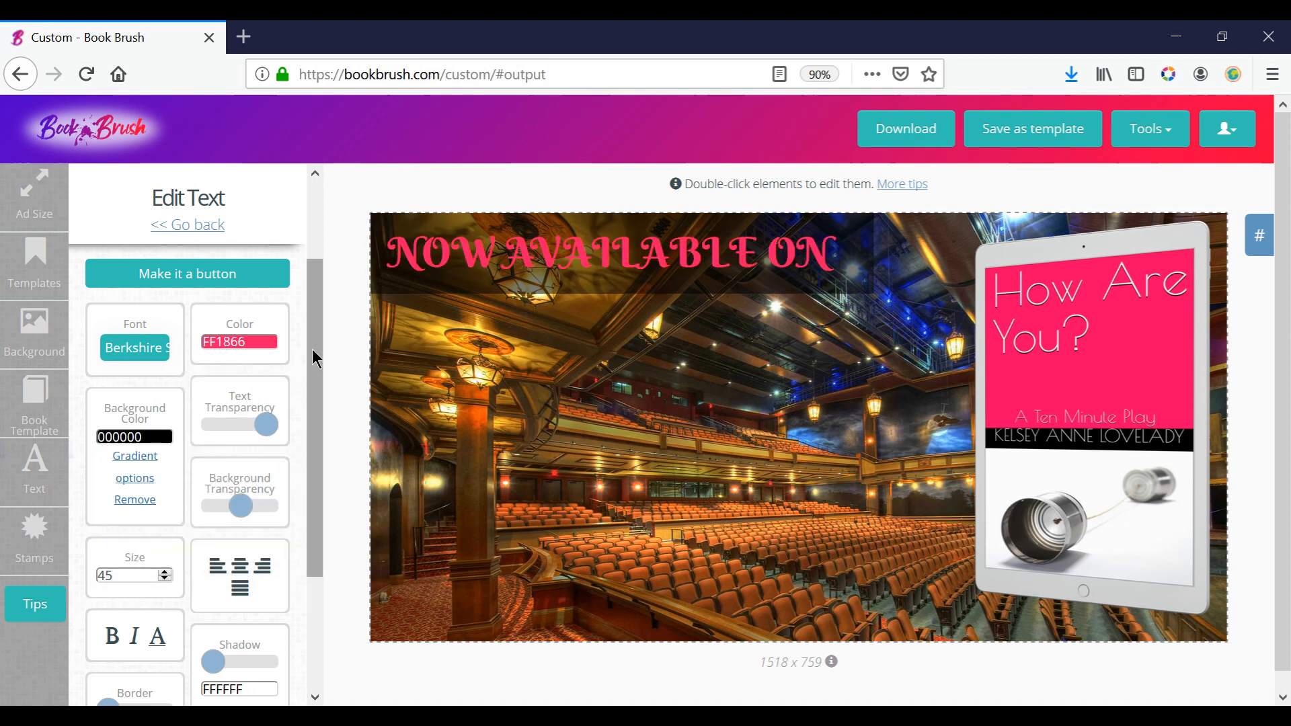
# Try centered alignment on the "NOW AVAILABLE ON" text, justify it, and toggle italic and underline on and off.
pyautogui.moveTo(317, 354); pyautogui.dragTo(322, 463)
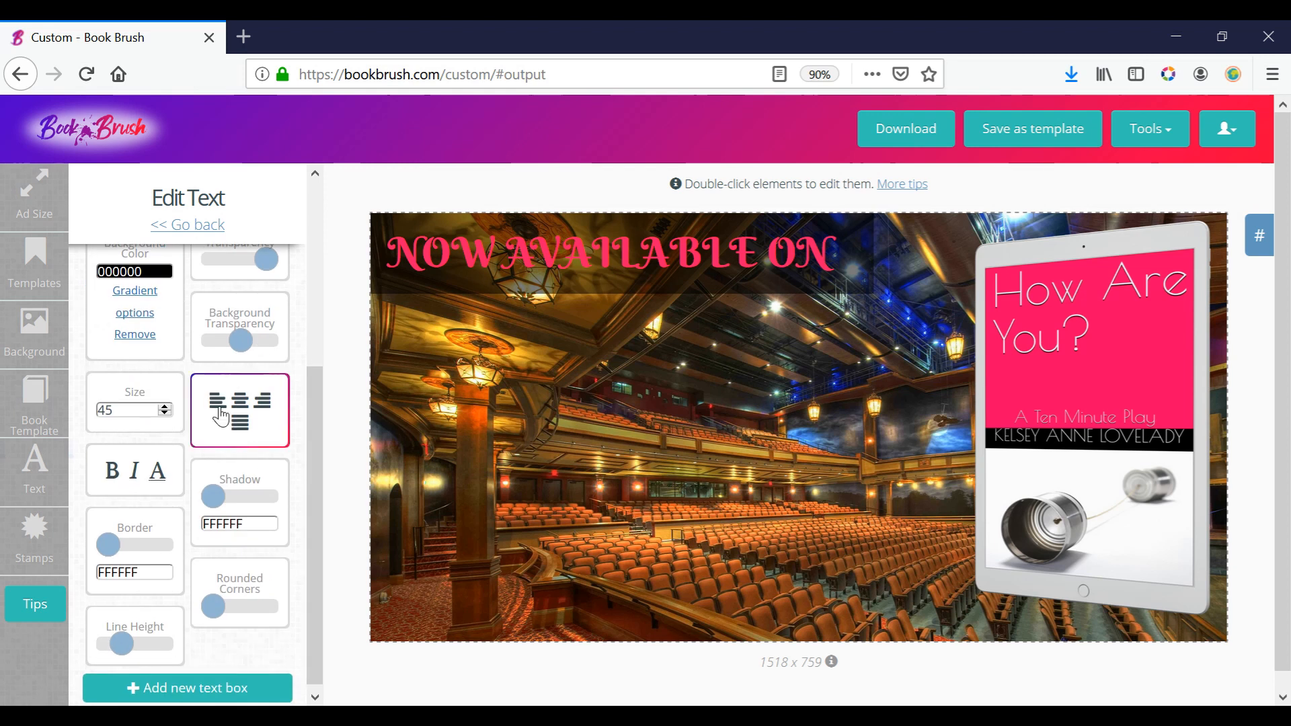
pyautogui.click(240, 401)
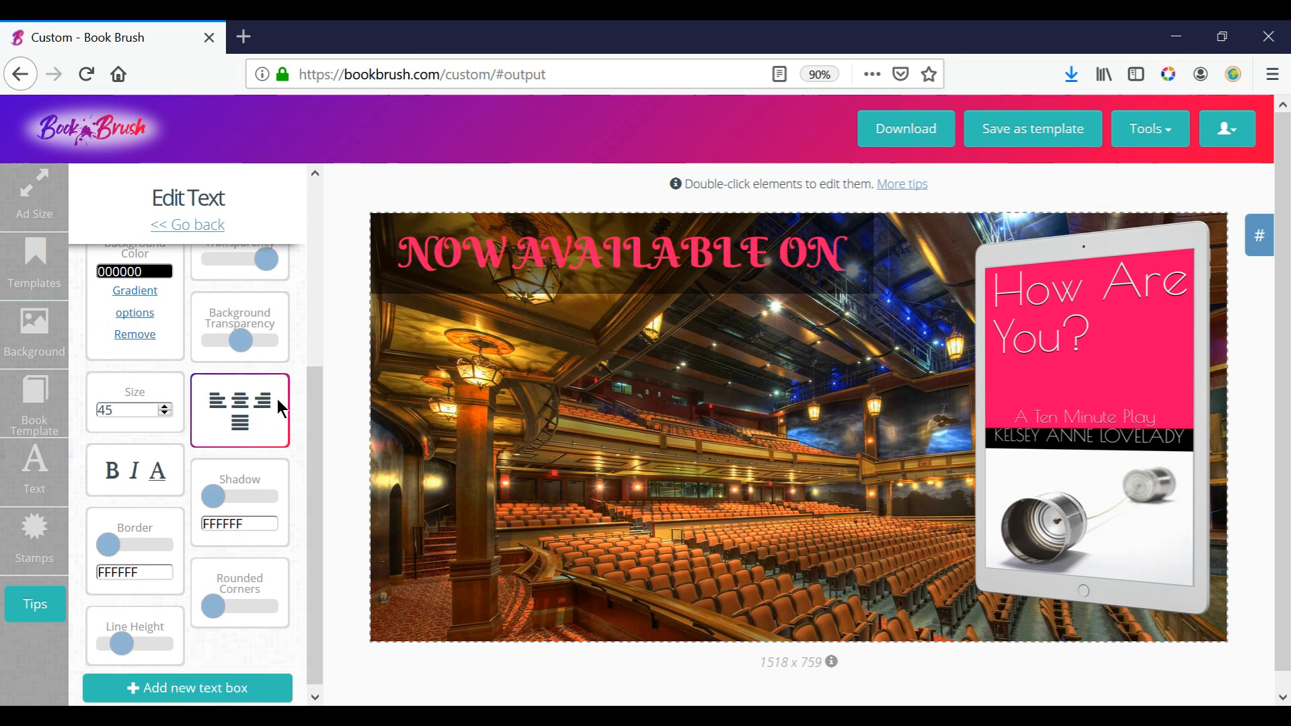
pyautogui.click(241, 425)
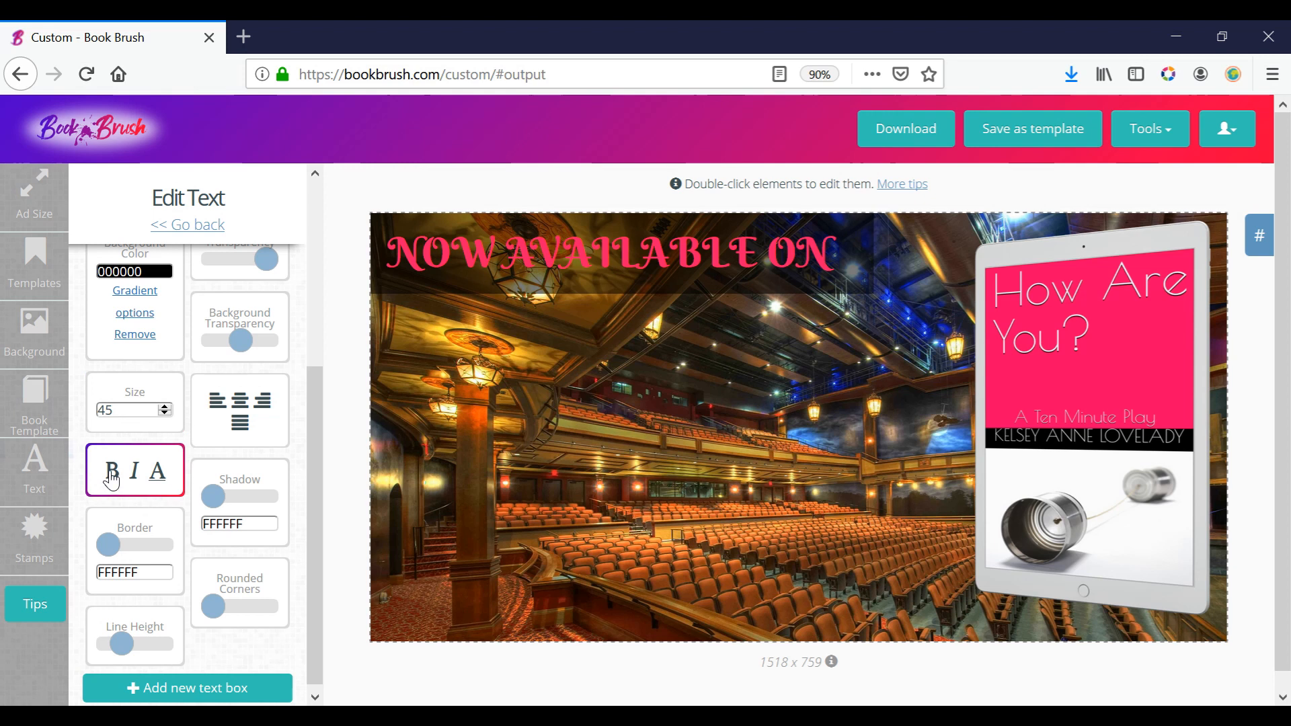
pyautogui.click(142, 479)
pyautogui.click(142, 479)
pyautogui.click(157, 479)
pyautogui.click(158, 478)
# Slightly reduce the line height of the "NOW AVAILABLE ON" text and add a medium white shadow, FFFFFF.
pyautogui.moveTo(107, 546)
pyautogui.mouseDown()
pyautogui.moveTo(167, 556)
pyautogui.moveTo(101, 550)
pyautogui.mouseUp()
pyautogui.moveTo(121, 643)
pyautogui.mouseDown()
pyautogui.moveTo(162, 644)
pyautogui.moveTo(107, 645)
pyautogui.mouseUp()
pyautogui.moveTo(101, 645); pyautogui.dragTo(120, 650)
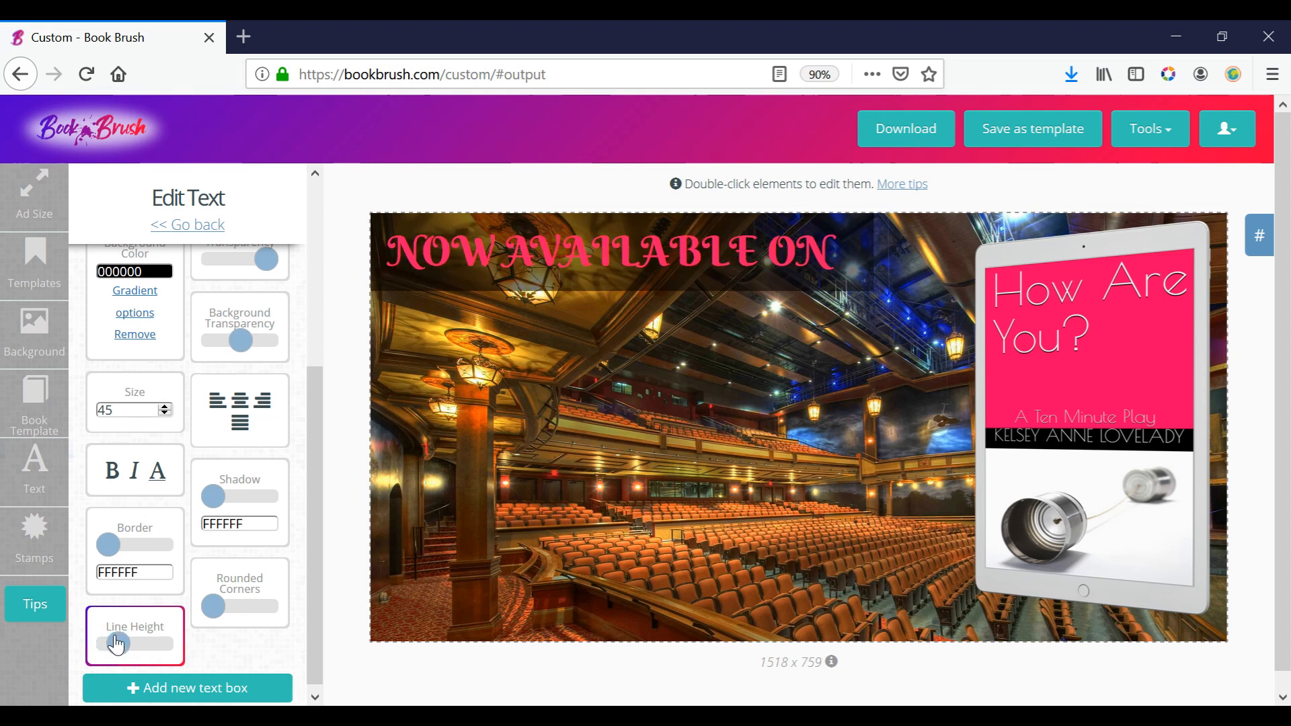
pyautogui.moveTo(217, 610); pyautogui.dragTo(183, 597)
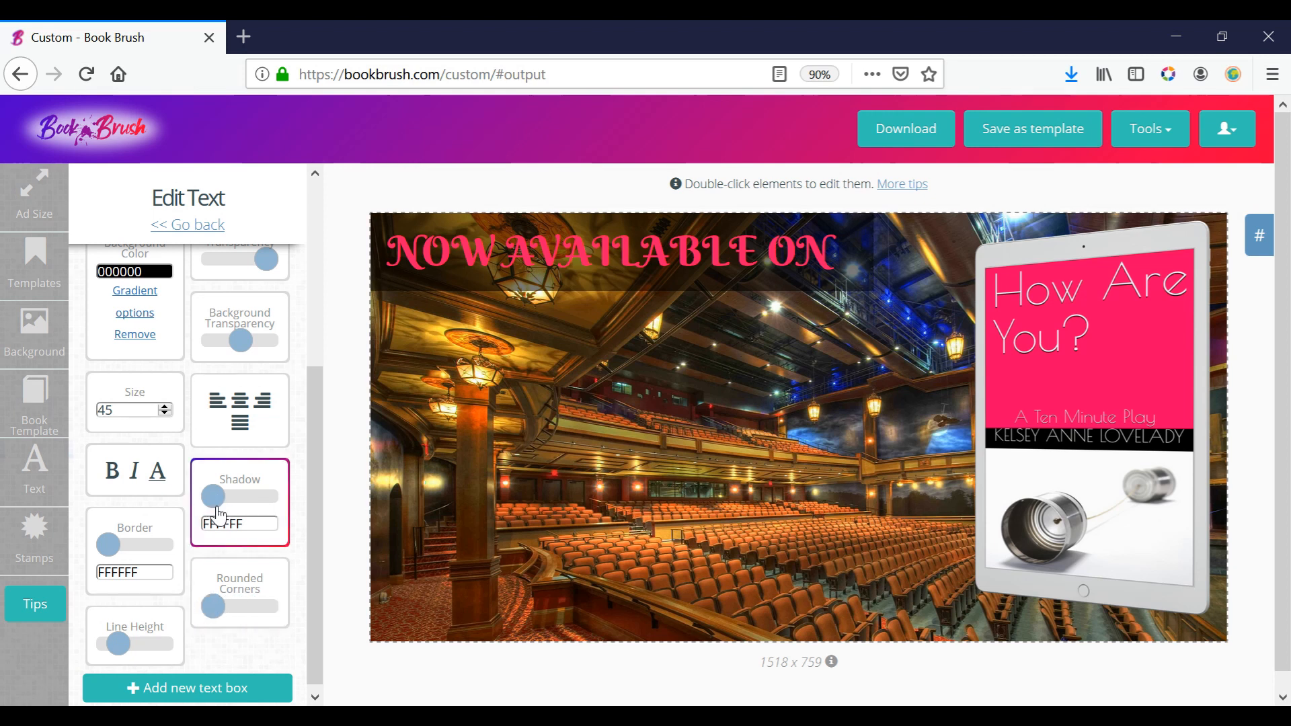
pyautogui.moveTo(213, 497); pyautogui.dragTo(250, 504)
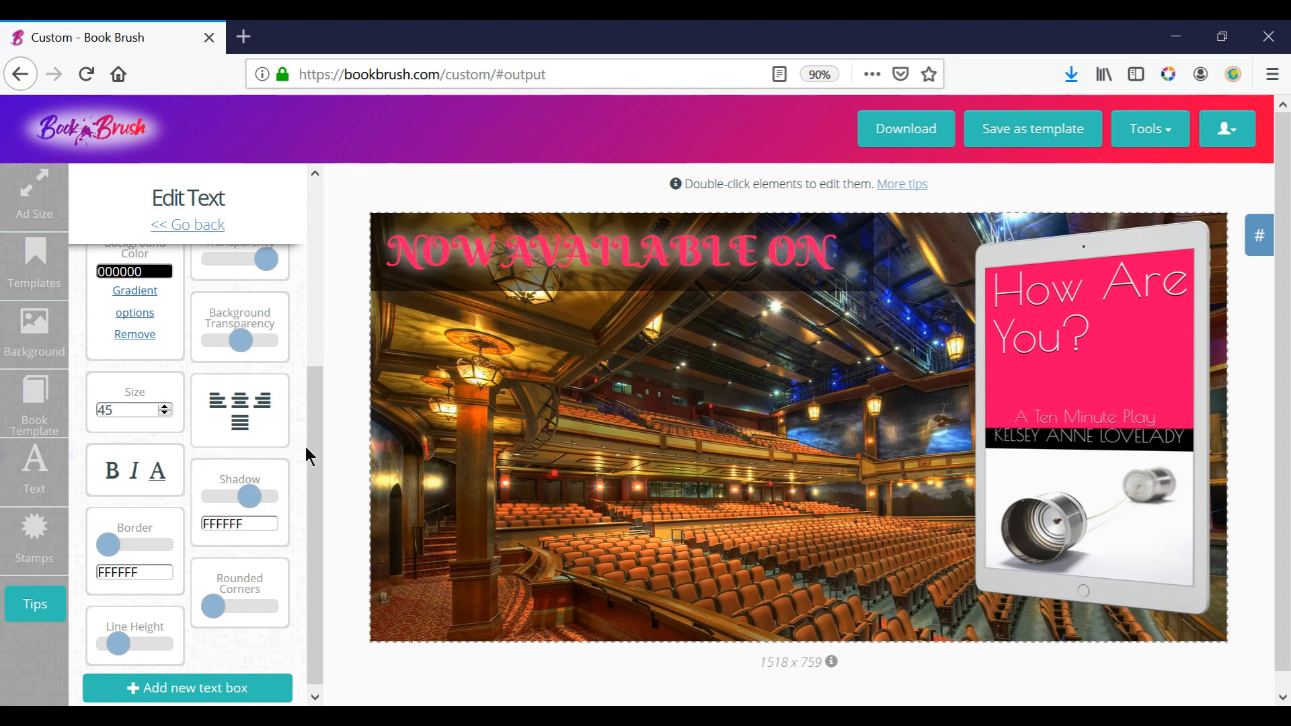
# Look through the community stamps for retailer and social media badges.
pyautogui.click(37, 544)
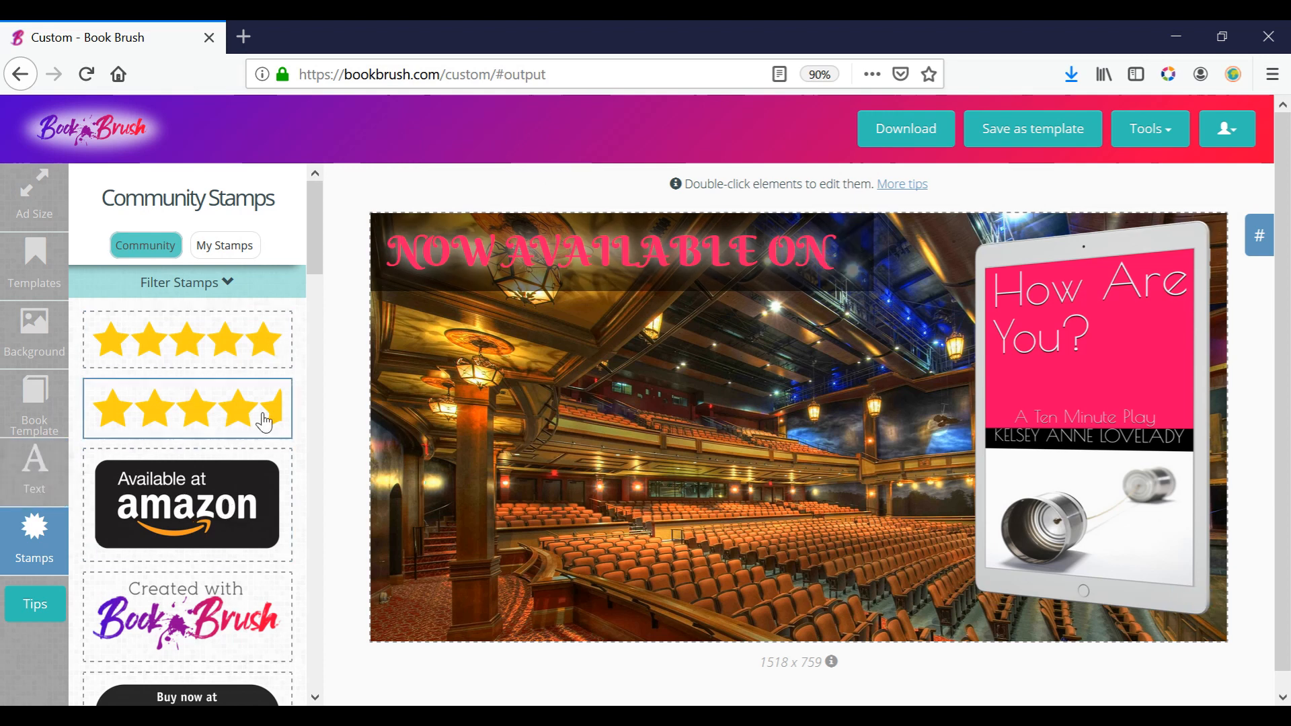
pyautogui.moveTo(314, 245); pyautogui.dragTo(320, 321)
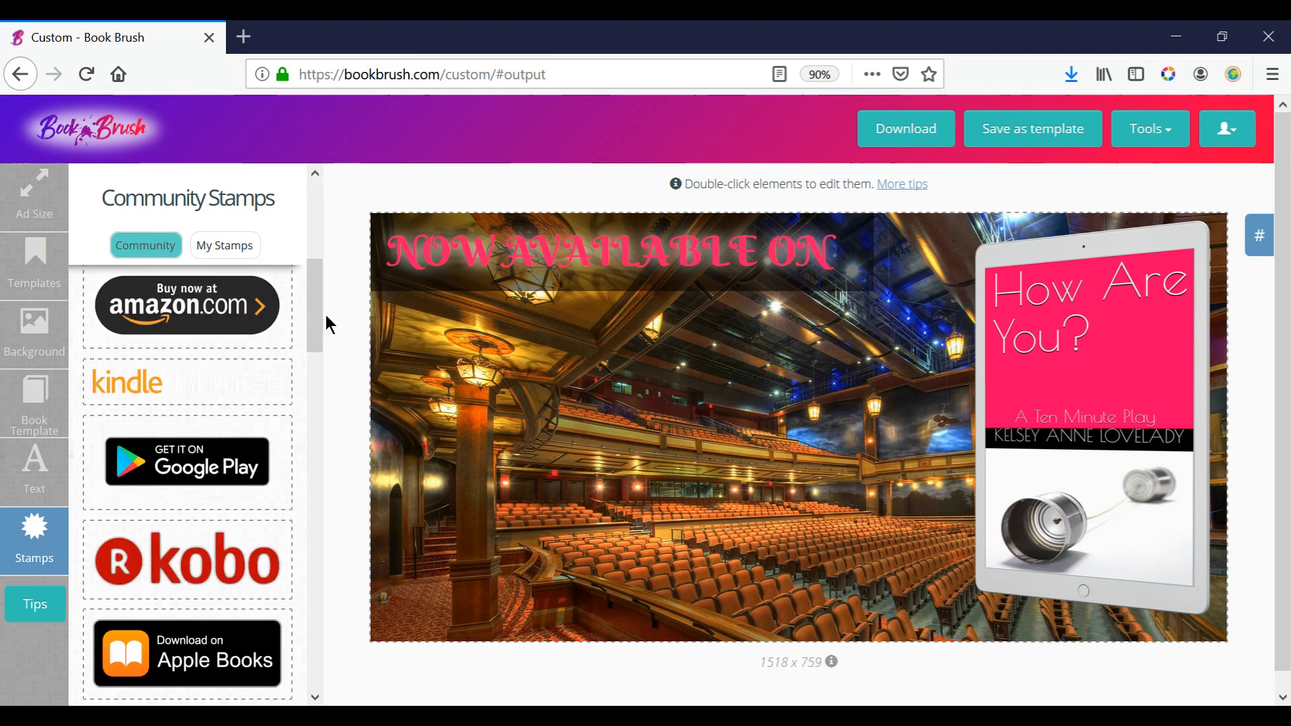
pyautogui.moveTo(317, 321); pyautogui.dragTo(333, 674)
pyautogui.click(216, 684)
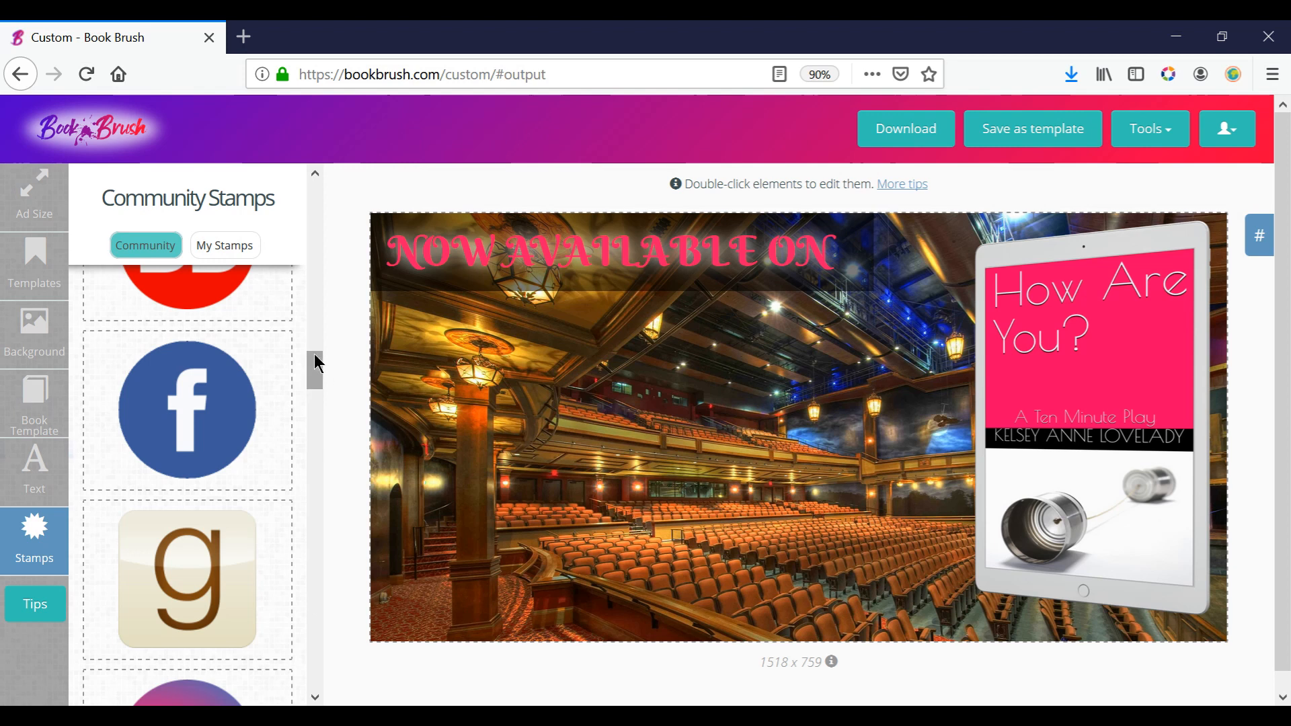
pyautogui.moveTo(316, 351)
pyautogui.mouseDown()
pyautogui.moveTo(316, 336)
pyautogui.moveTo(326, 668)
pyautogui.moveTo(354, 351)
pyautogui.moveTo(320, 253)
pyautogui.moveTo(325, 193)
pyautogui.mouseUp()
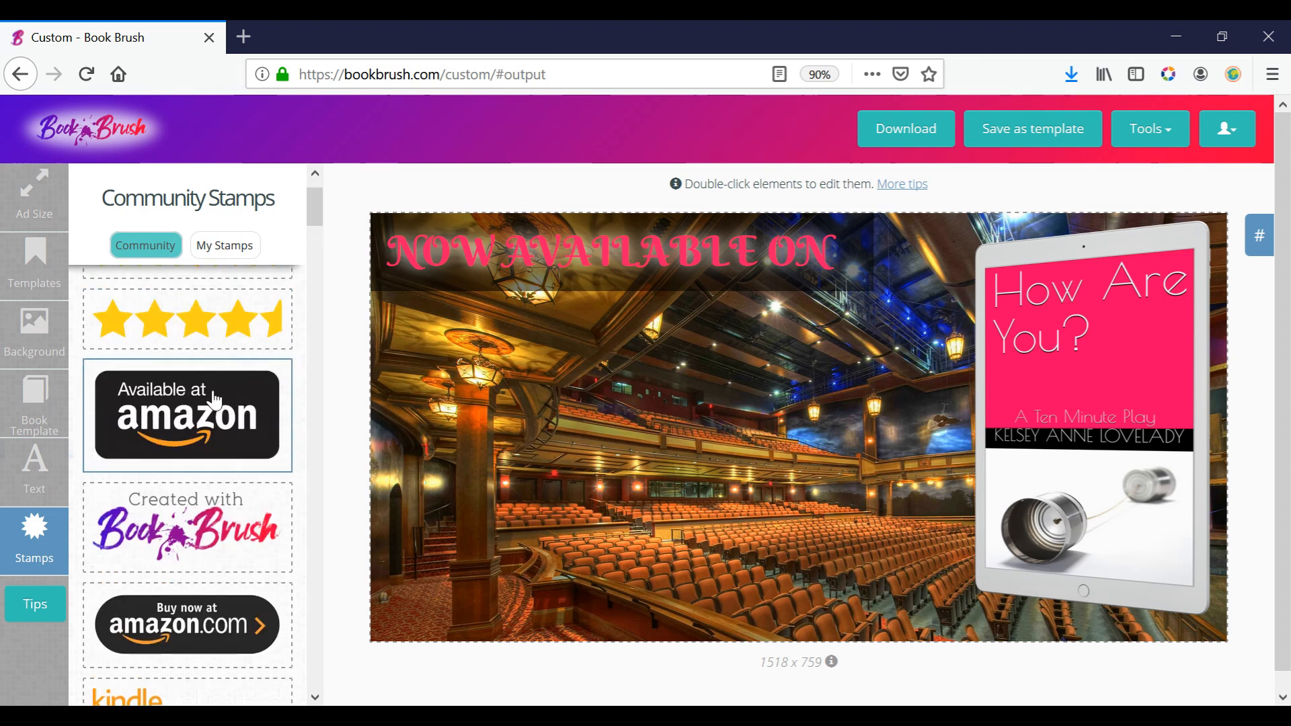
# Delete the "NOW AVAILABLE ON" text from the image.
pyautogui.click(31, 472)
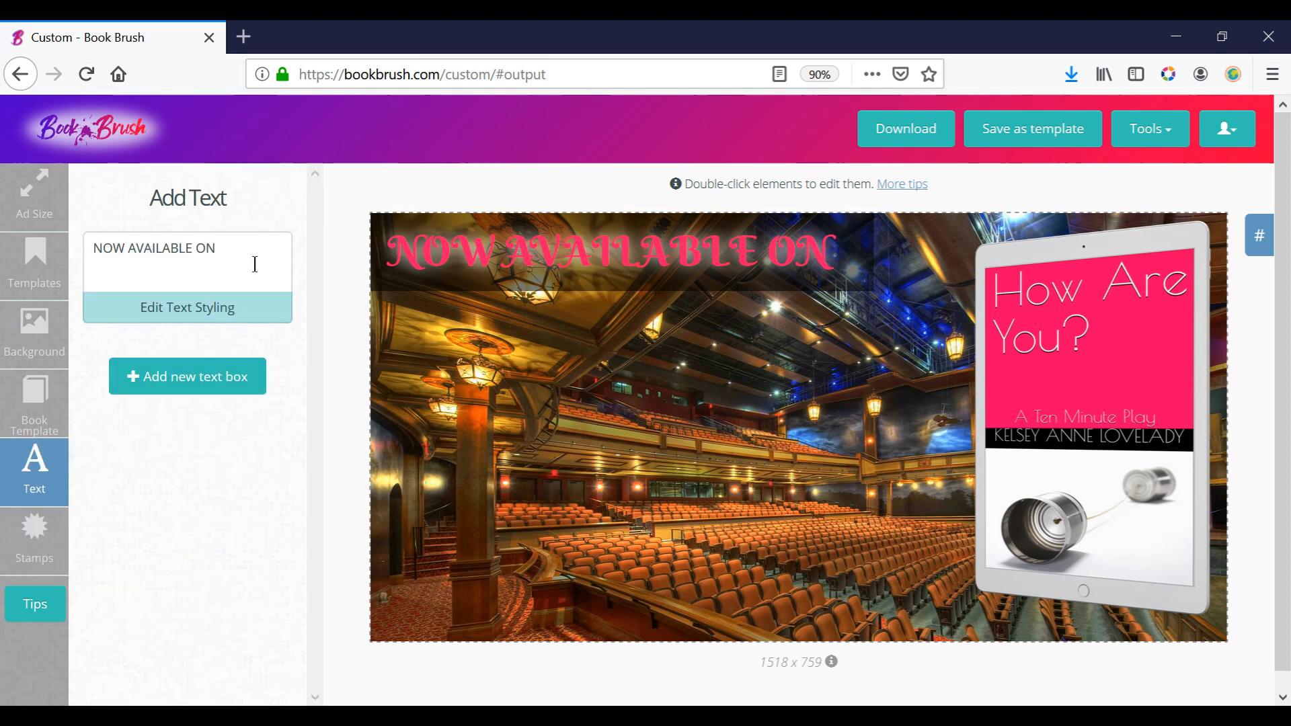
pyautogui.moveTo(255, 263); pyautogui.dragTo(3, 308)
pyautogui.press('BackSpace')
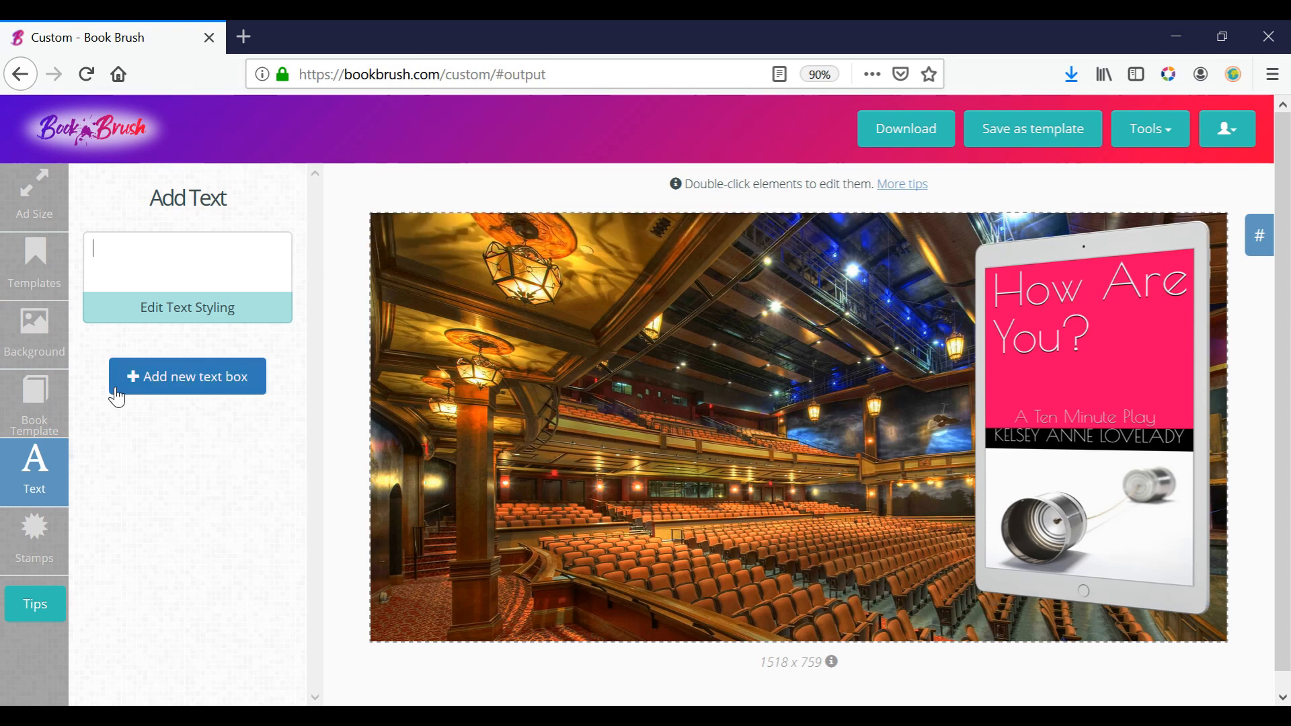
# Add the "Available at amazon" stamp, enlarge it to about twice its size and place it beside the tablet mockup.
pyautogui.click(35, 556)
pyautogui.click(210, 420)
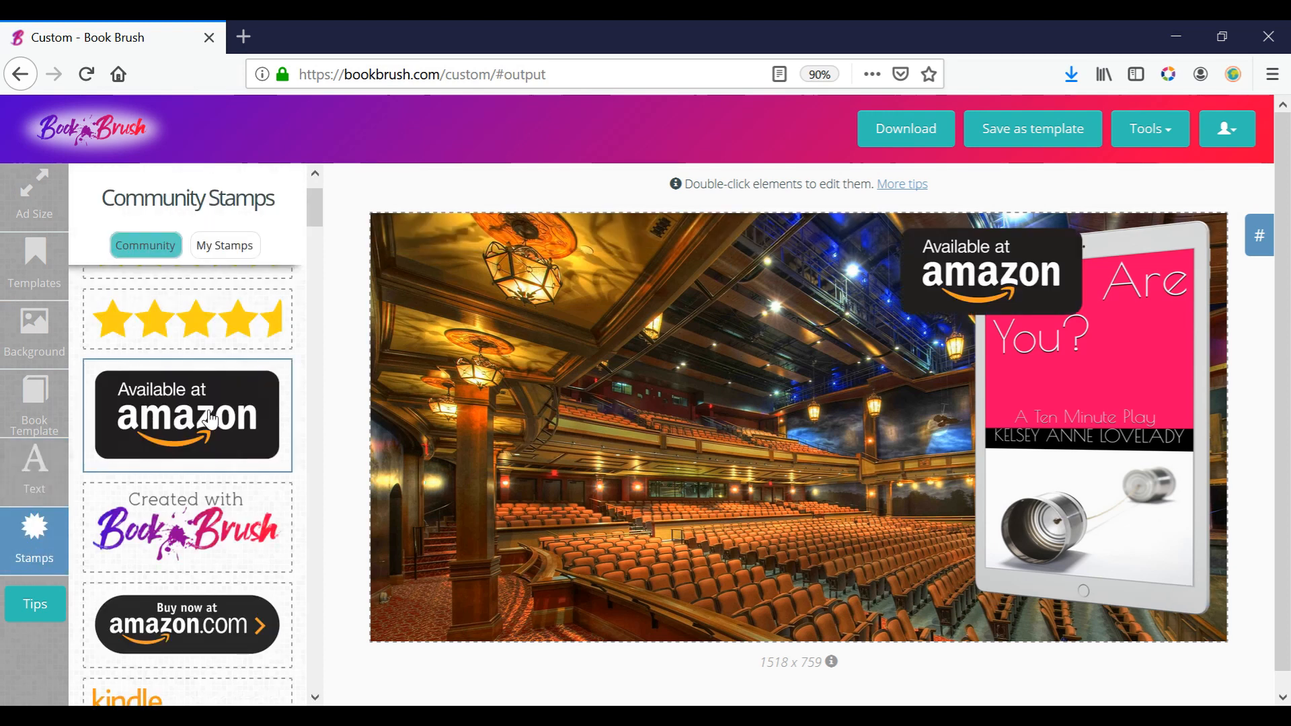
pyautogui.moveTo(970, 289); pyautogui.dragTo(449, 288)
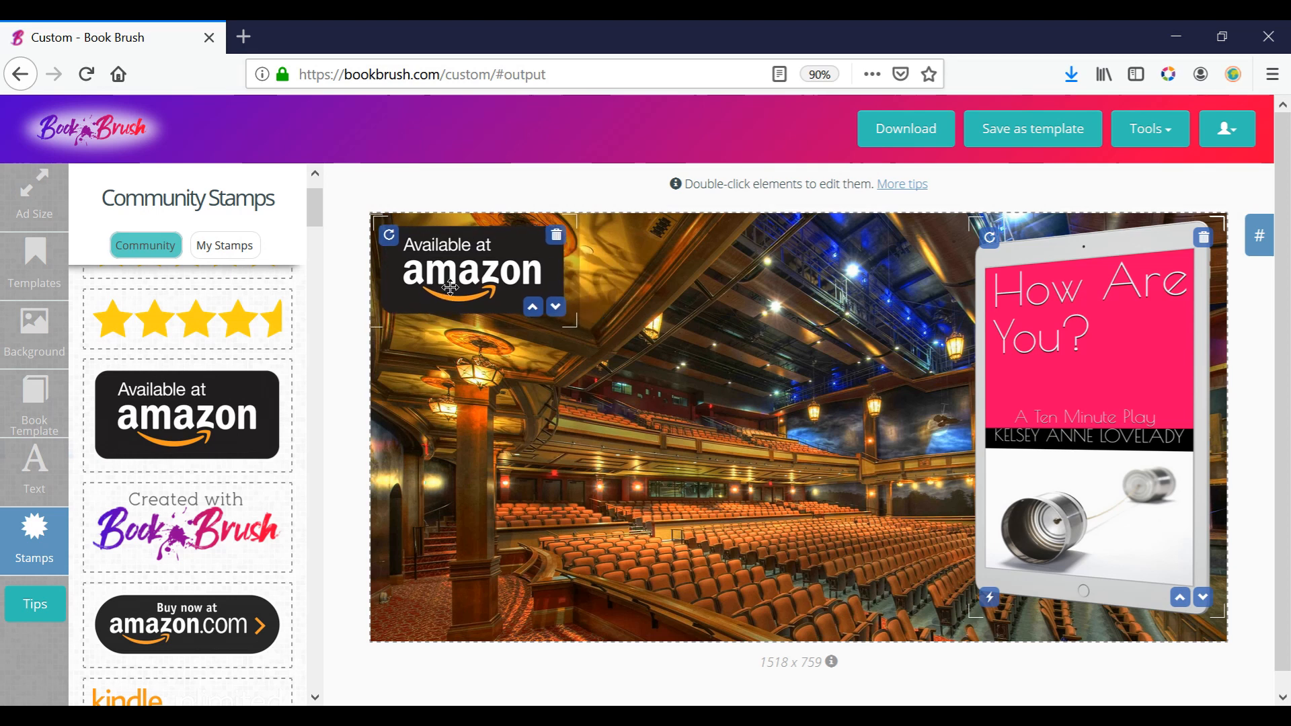
pyautogui.moveTo(577, 327); pyautogui.dragTo(729, 416)
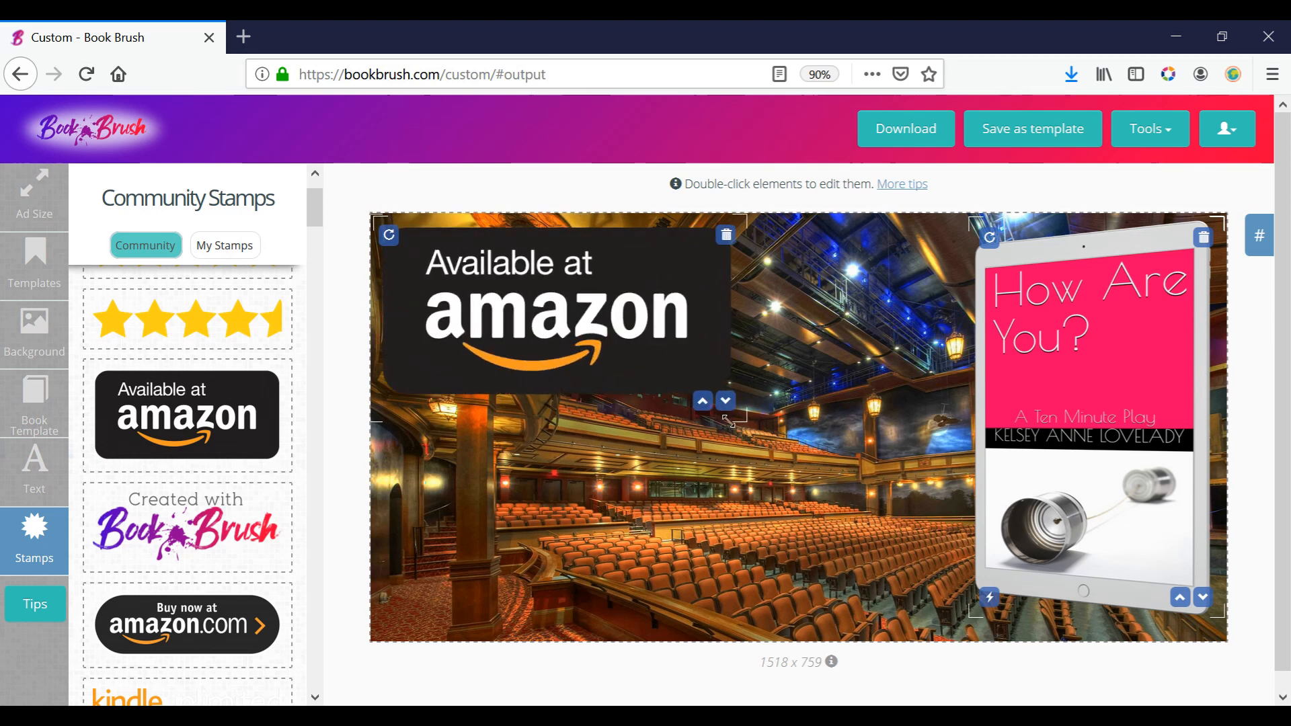
pyautogui.moveTo(657, 352); pyautogui.dragTo(709, 426)
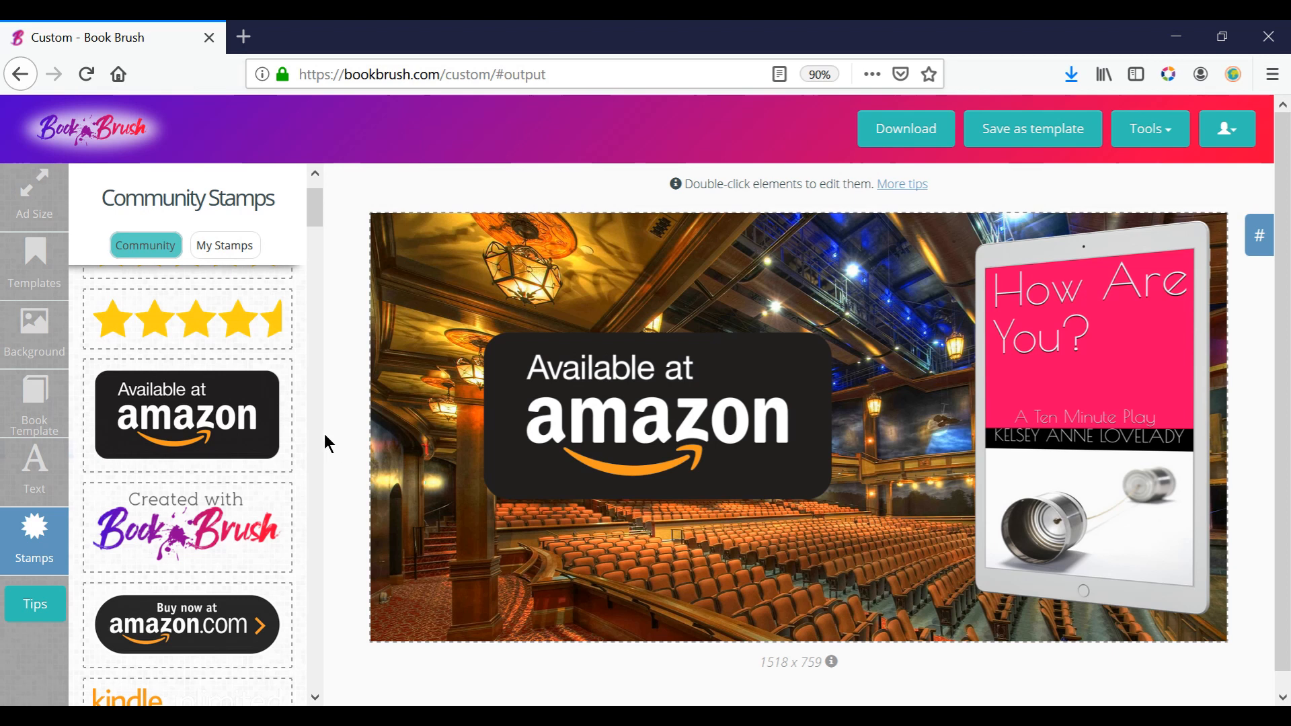
# Add the Kindle Unlimited stamp beneath the Amazon badge, enlarged to about the badge's width, and shift both stamps slightly upward.
pyautogui.moveTo(312, 213); pyautogui.dragTo(312, 232)
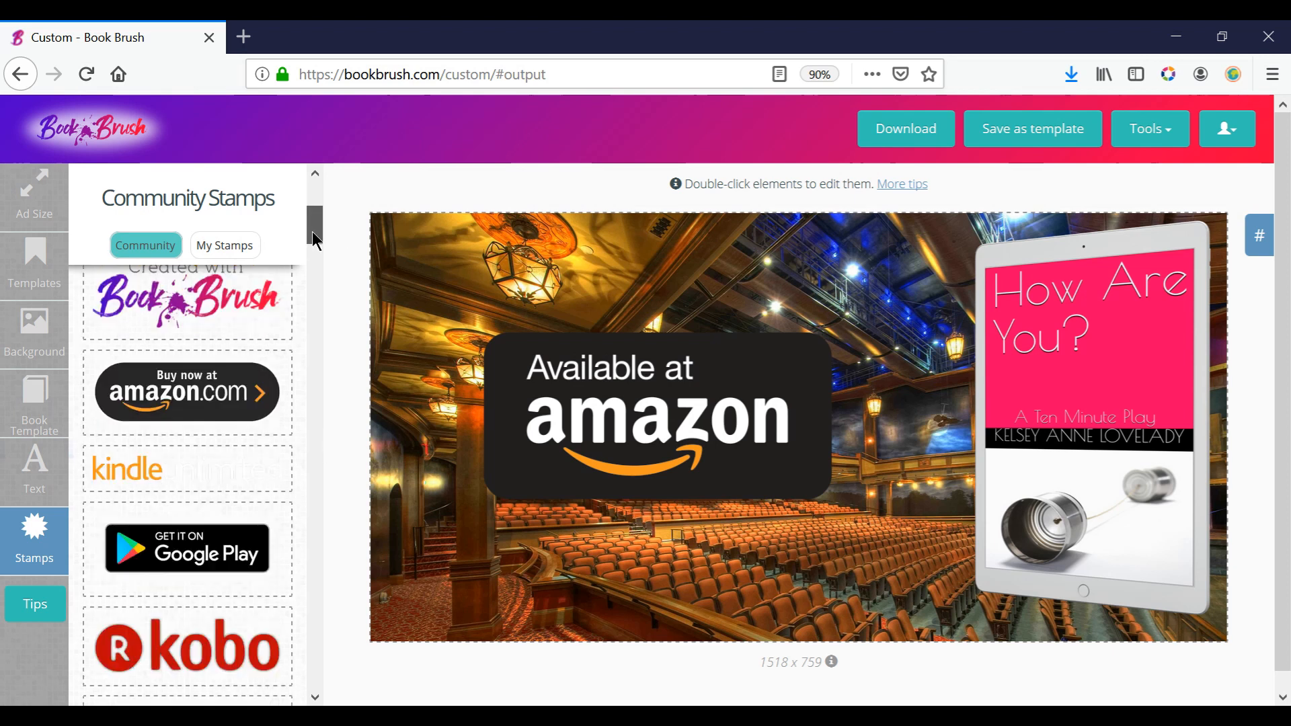
pyautogui.click(154, 475)
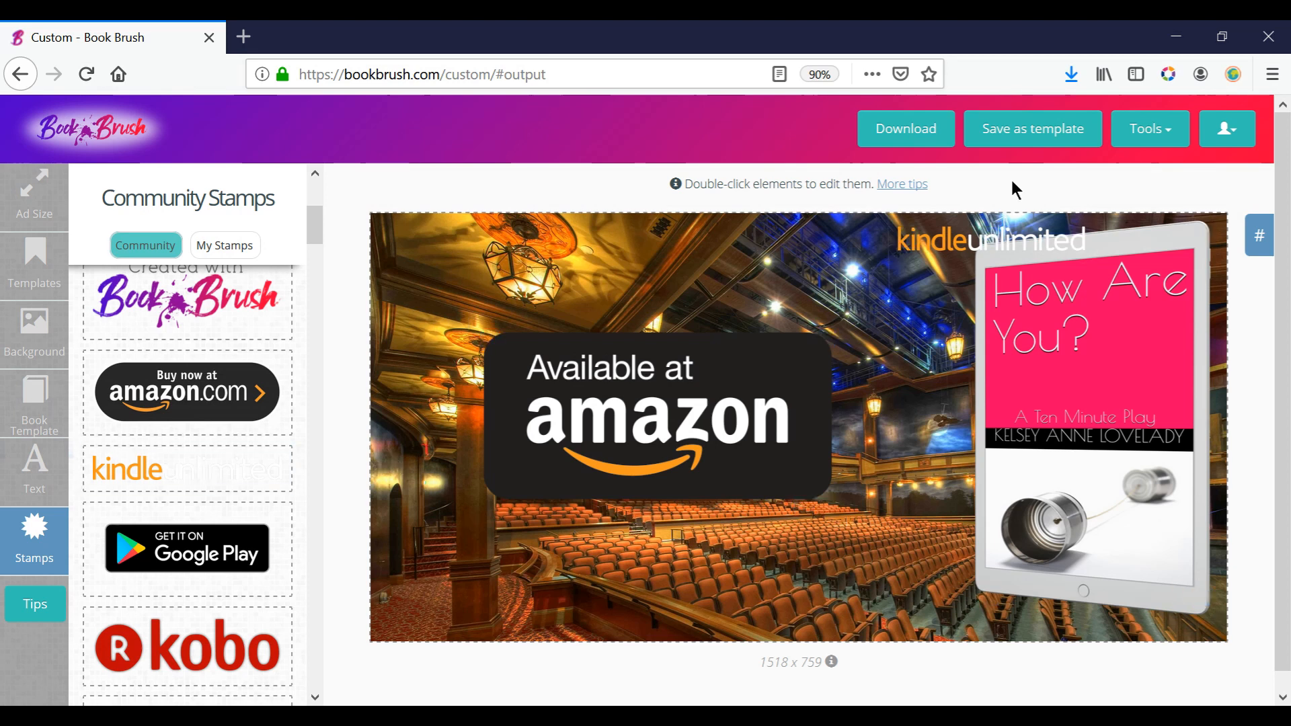
pyautogui.moveTo(899, 225); pyautogui.dragTo(528, 234)
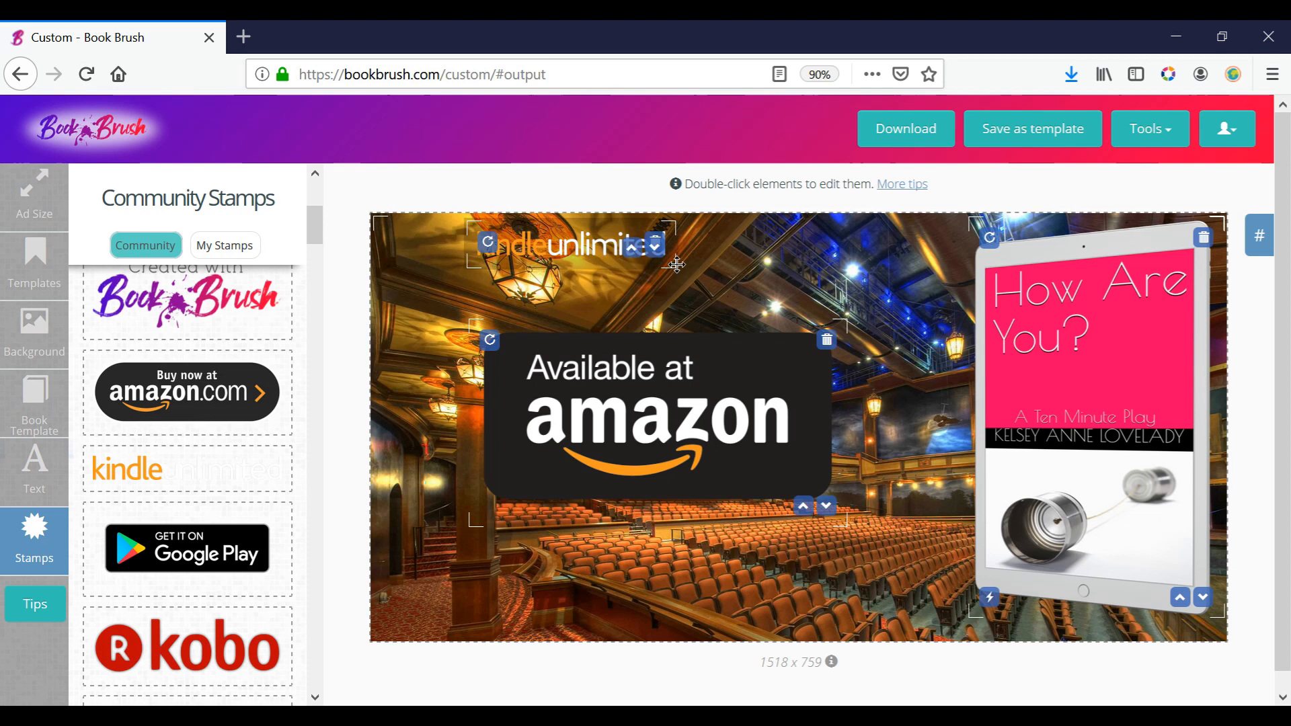
pyautogui.moveTo(672, 269); pyautogui.dragTo(784, 314)
pyautogui.moveTo(659, 259); pyautogui.dragTo(654, 581)
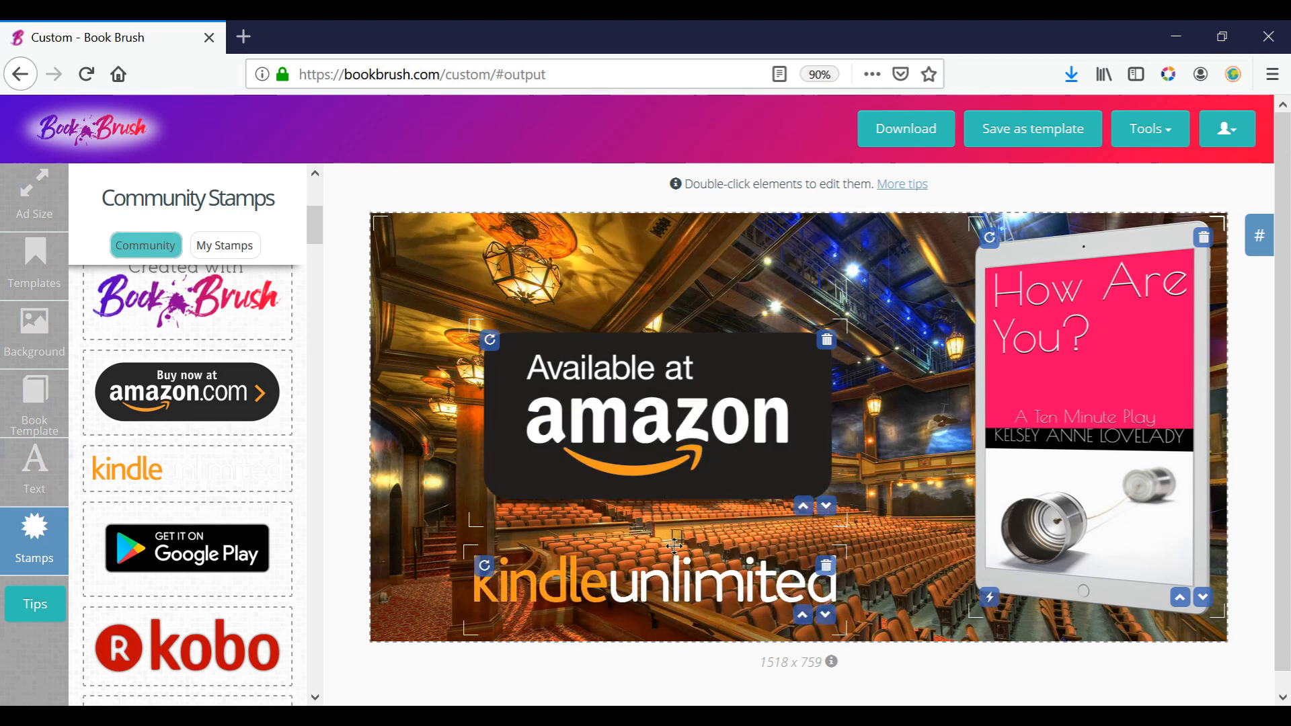
pyautogui.moveTo(593, 579); pyautogui.dragTo(598, 579)
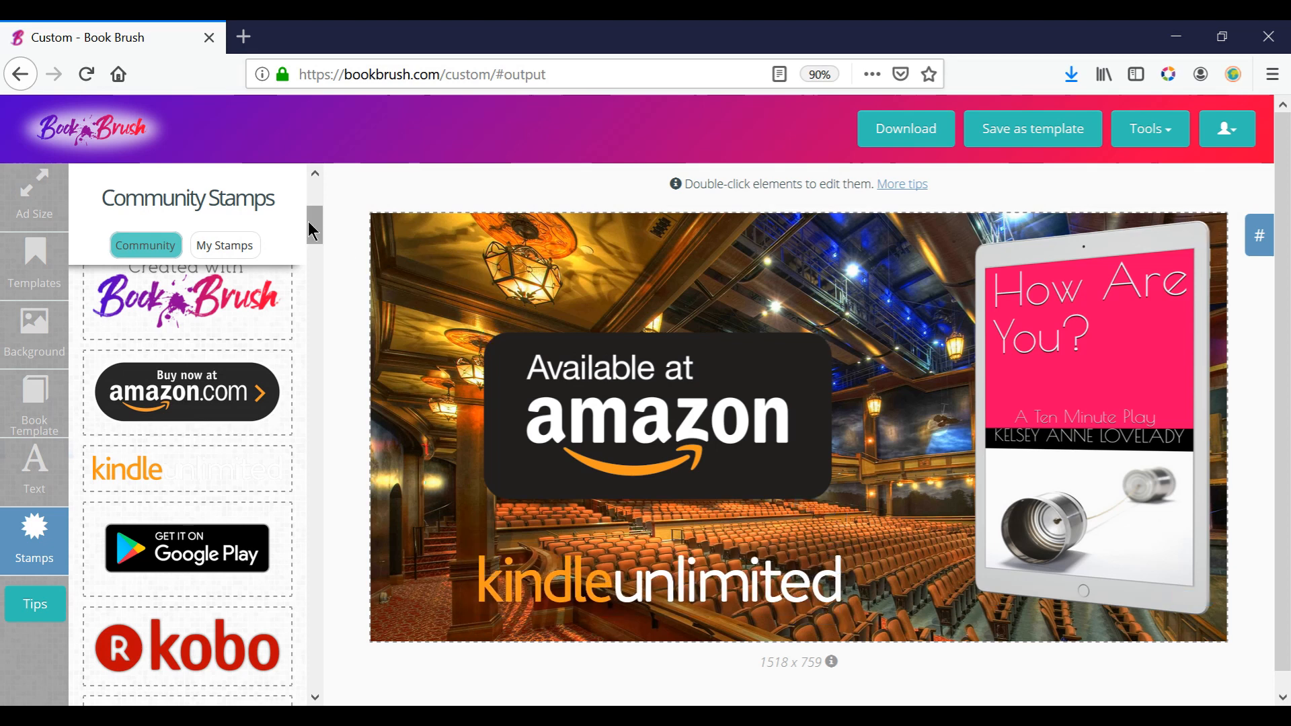
pyautogui.moveTo(595, 387); pyautogui.dragTo(591, 326)
pyautogui.moveTo(665, 590); pyautogui.dragTo(669, 560)
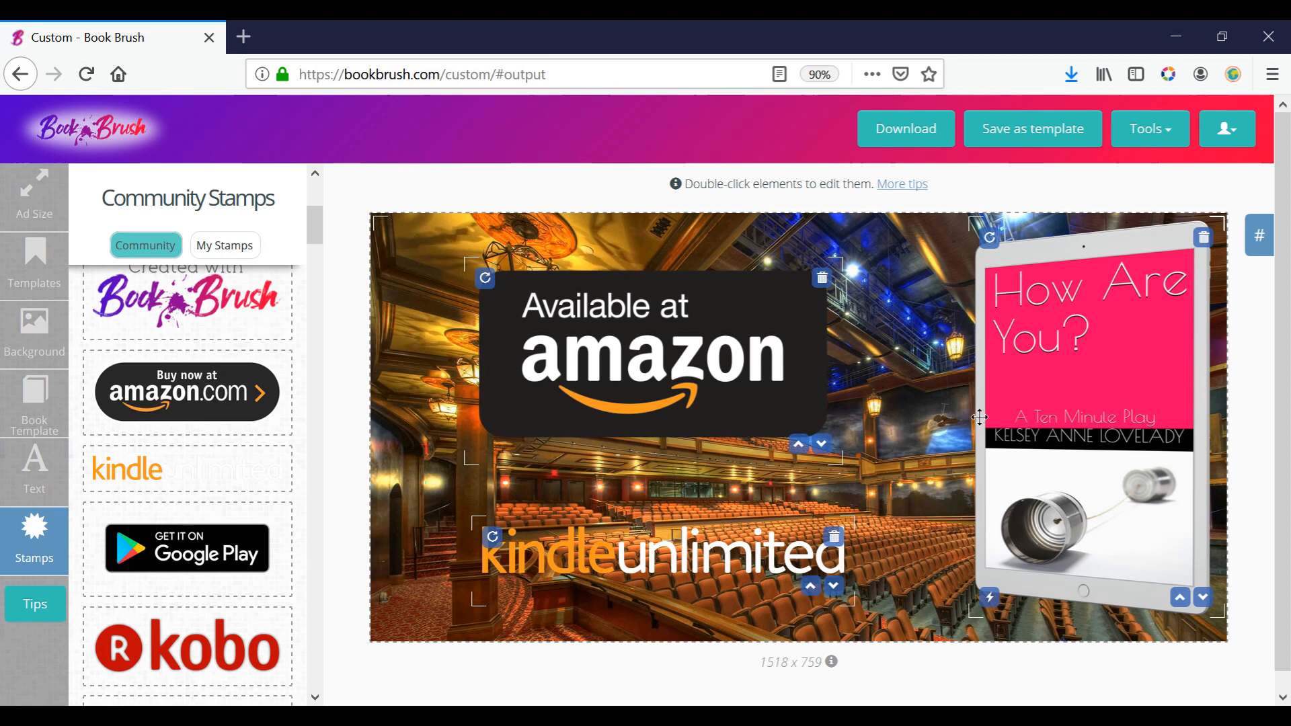
# Accept the image licensing responsibility and download the finished image as a PNG, opening it in Photos for a check.
pyautogui.click(898, 137)
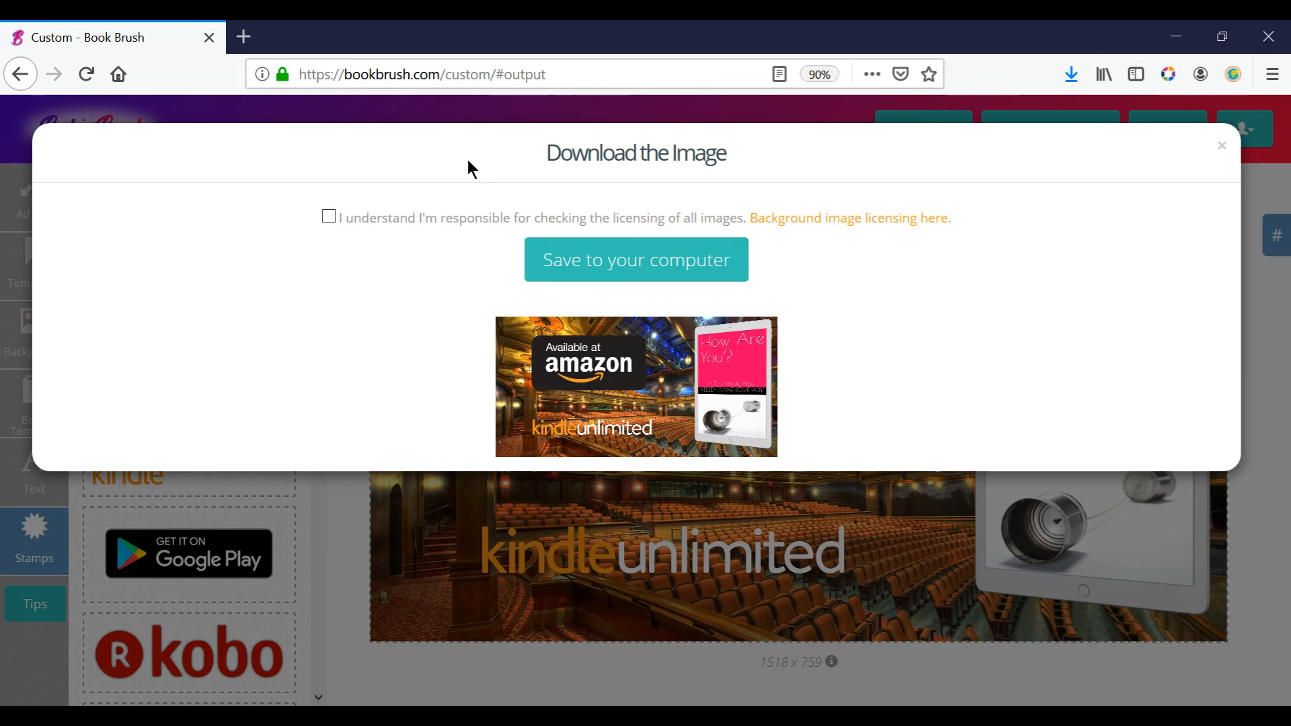
pyautogui.click(646, 272)
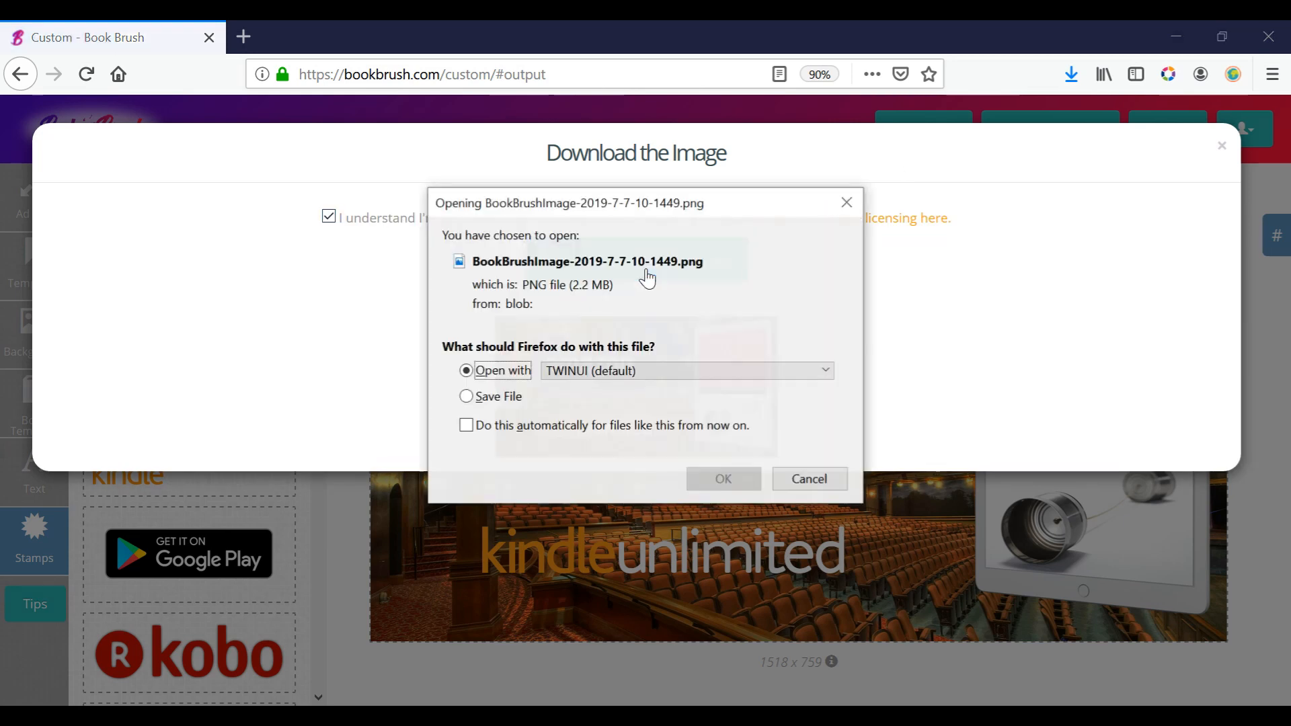
pyautogui.click(723, 477)
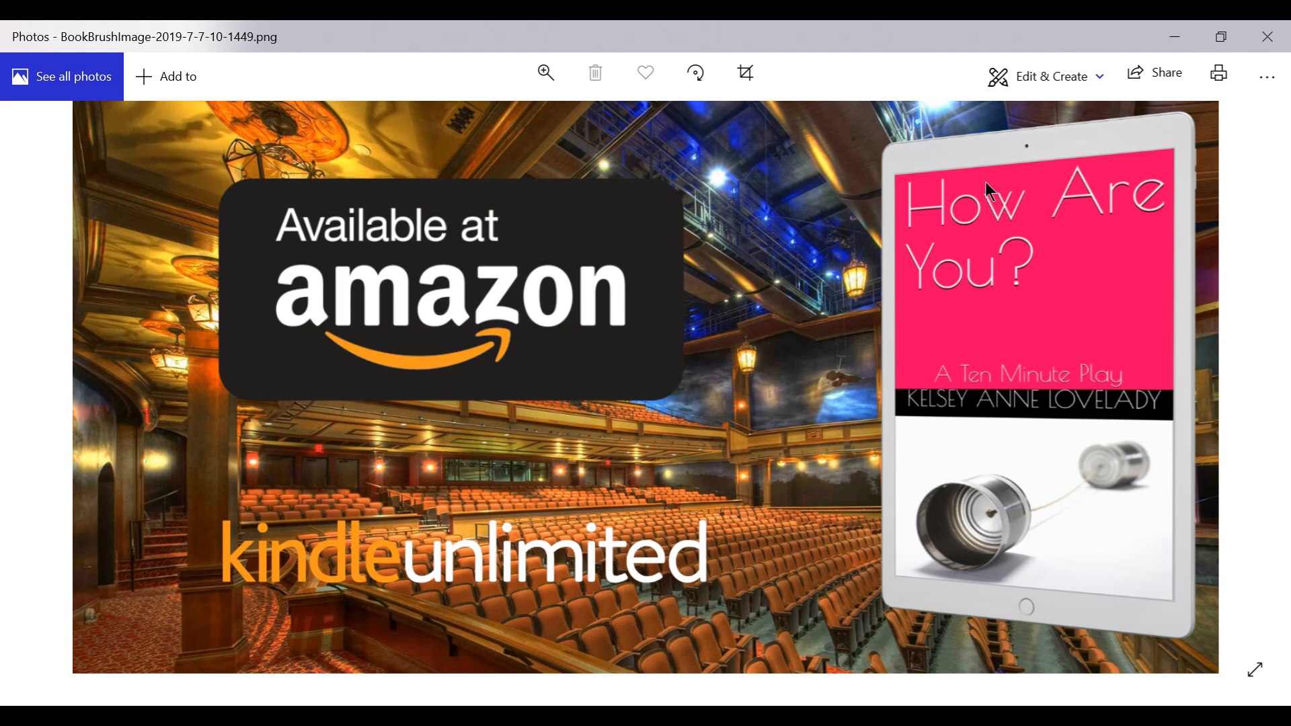
pyautogui.click(1267, 36)
pyautogui.click(366, 501)
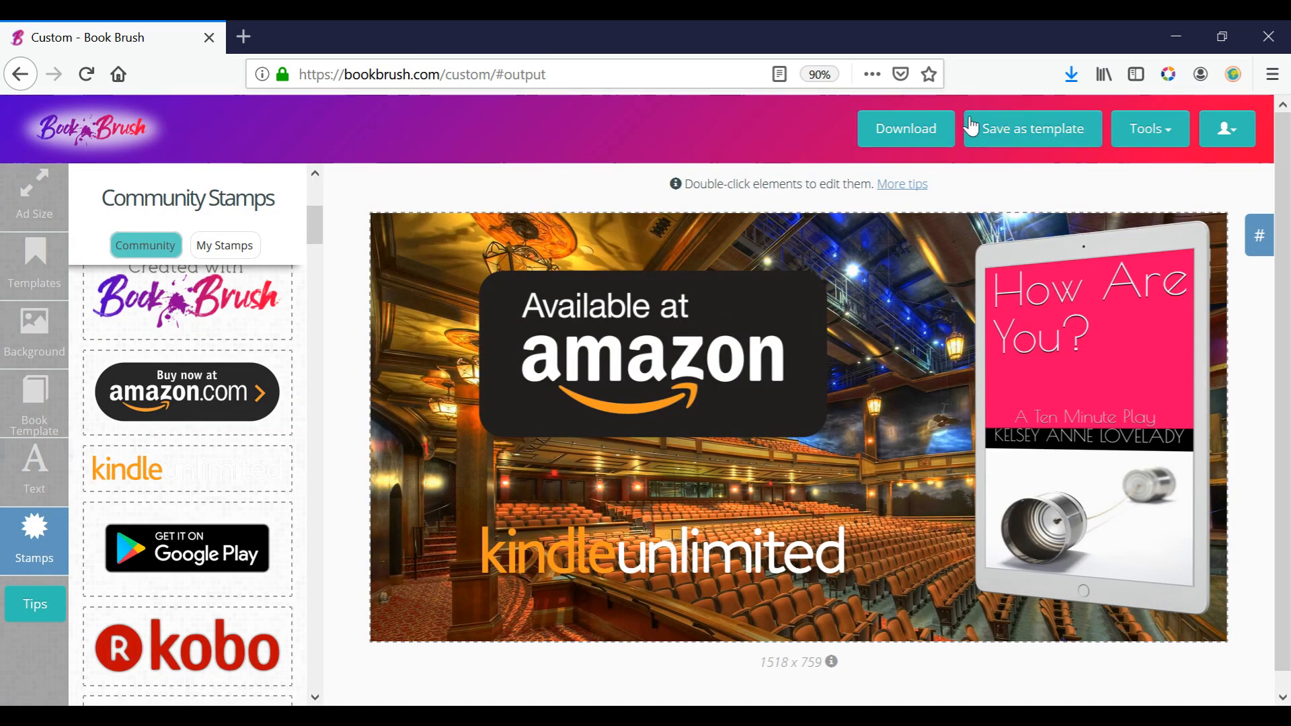
# Open the Video Creator tool, choose the downloaded 1518 x 759 promotional image, and show the covers under My Books.
pyautogui.click(1158, 144)
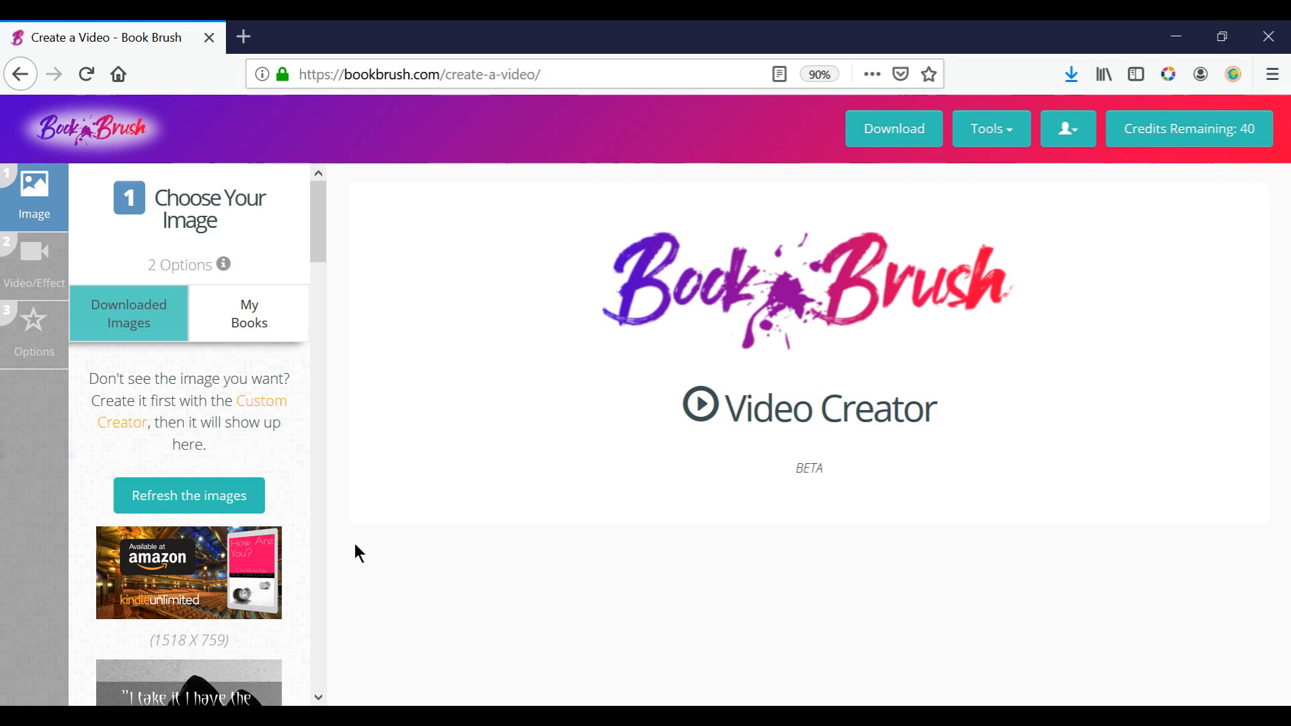
pyautogui.click(188, 576)
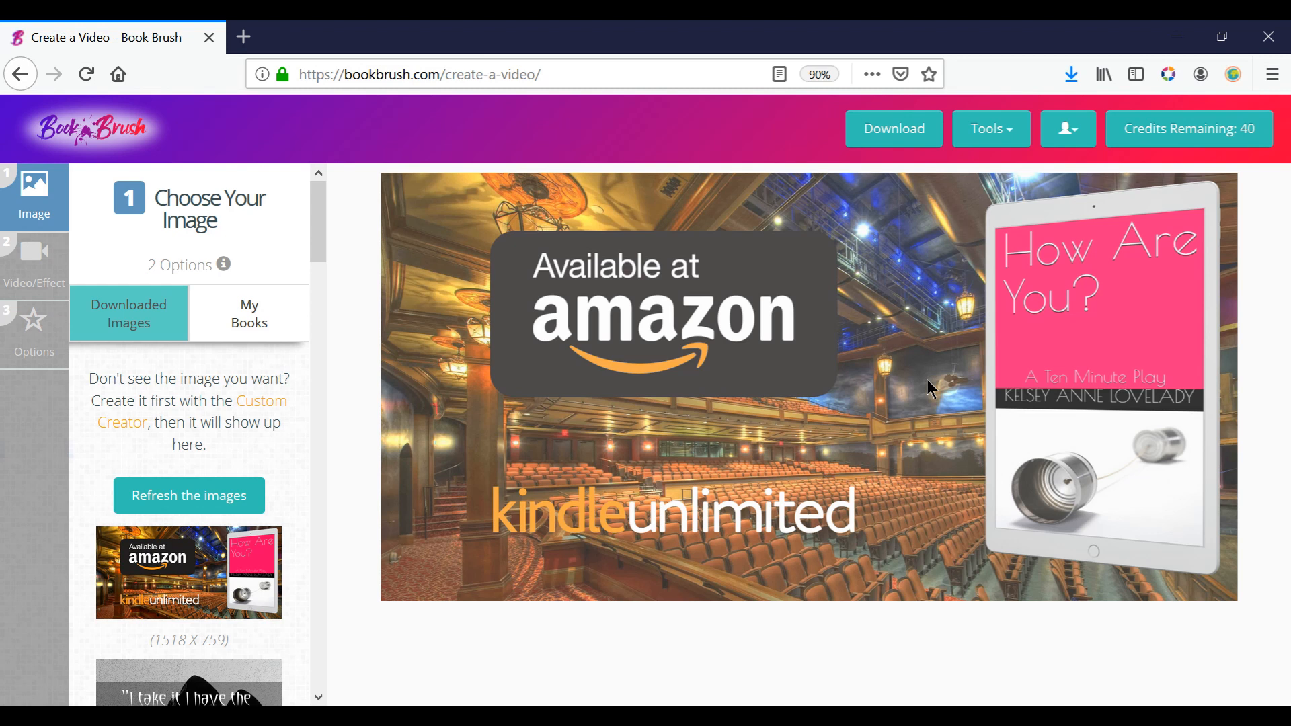
pyautogui.click(255, 326)
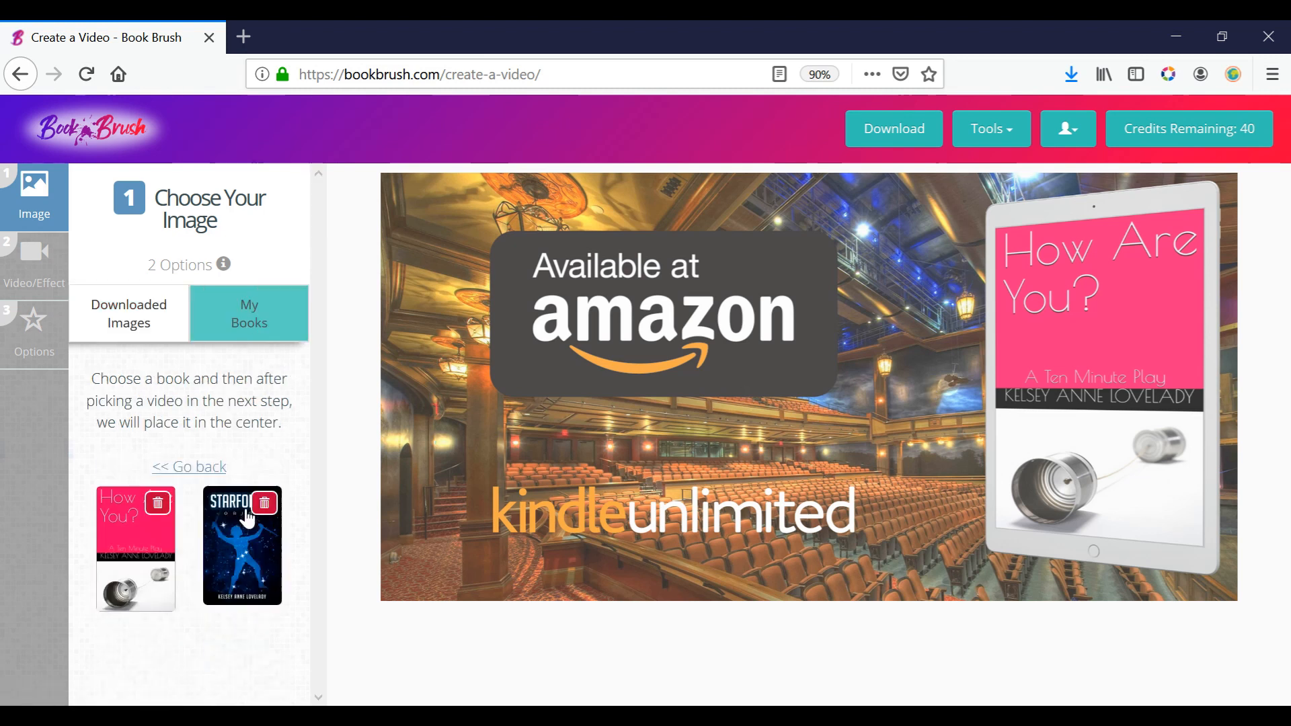
# Set the "How Are You?" cover in a tablet mockup as the video's image and search the video effects for "theatre".
pyautogui.click(111, 534)
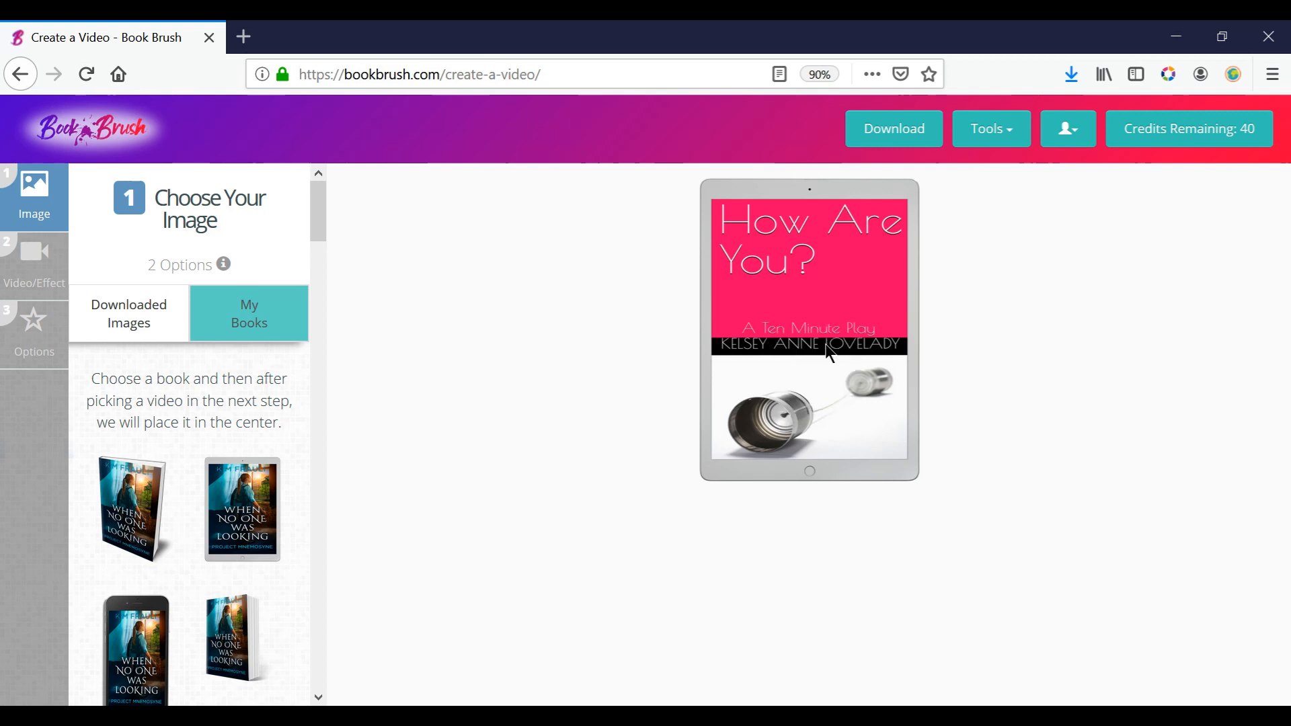
pyautogui.click(25, 268)
pyautogui.click(163, 328)
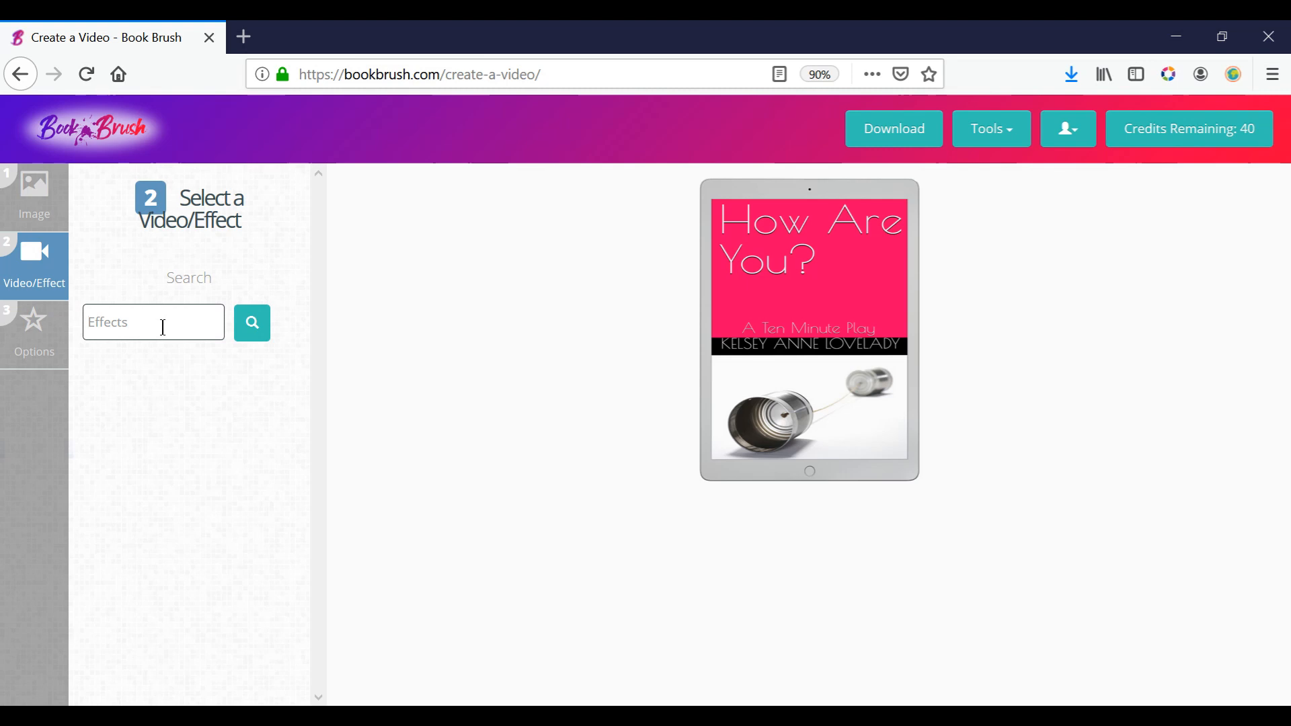
pyautogui.write('TH')
pyautogui.press('BackSpace')
pyautogui.press('BackSpace')
pyautogui.write('th')
pyautogui.click(261, 330)
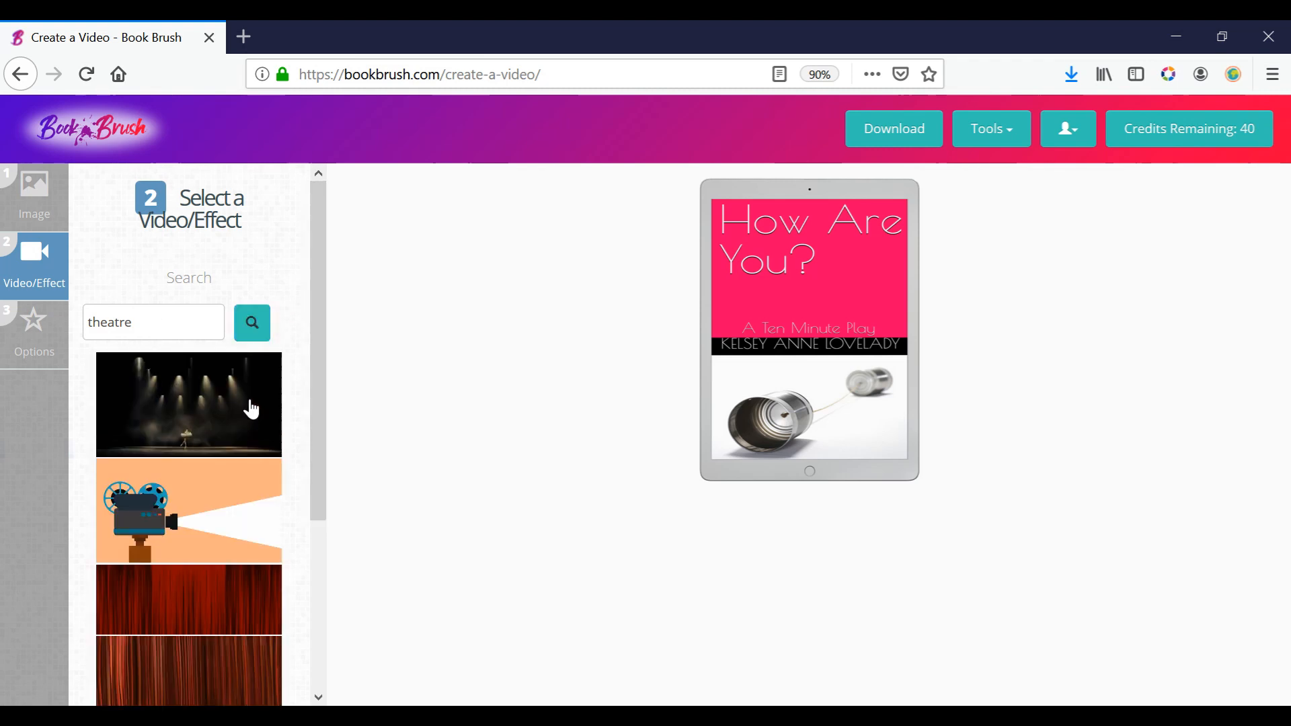
# Try the film projector and opening-curtain clips behind the tablet, and apply the closed red curtain video as the background.
pyautogui.click(242, 546)
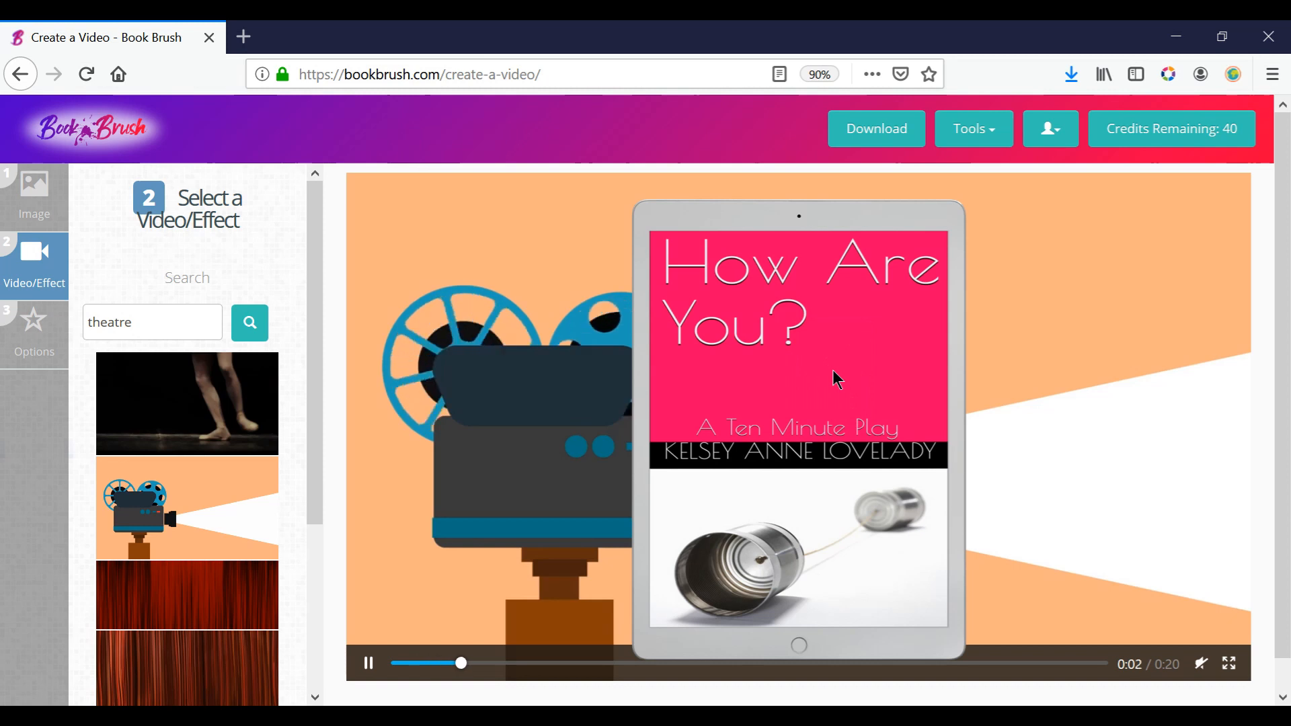
pyautogui.click(190, 582)
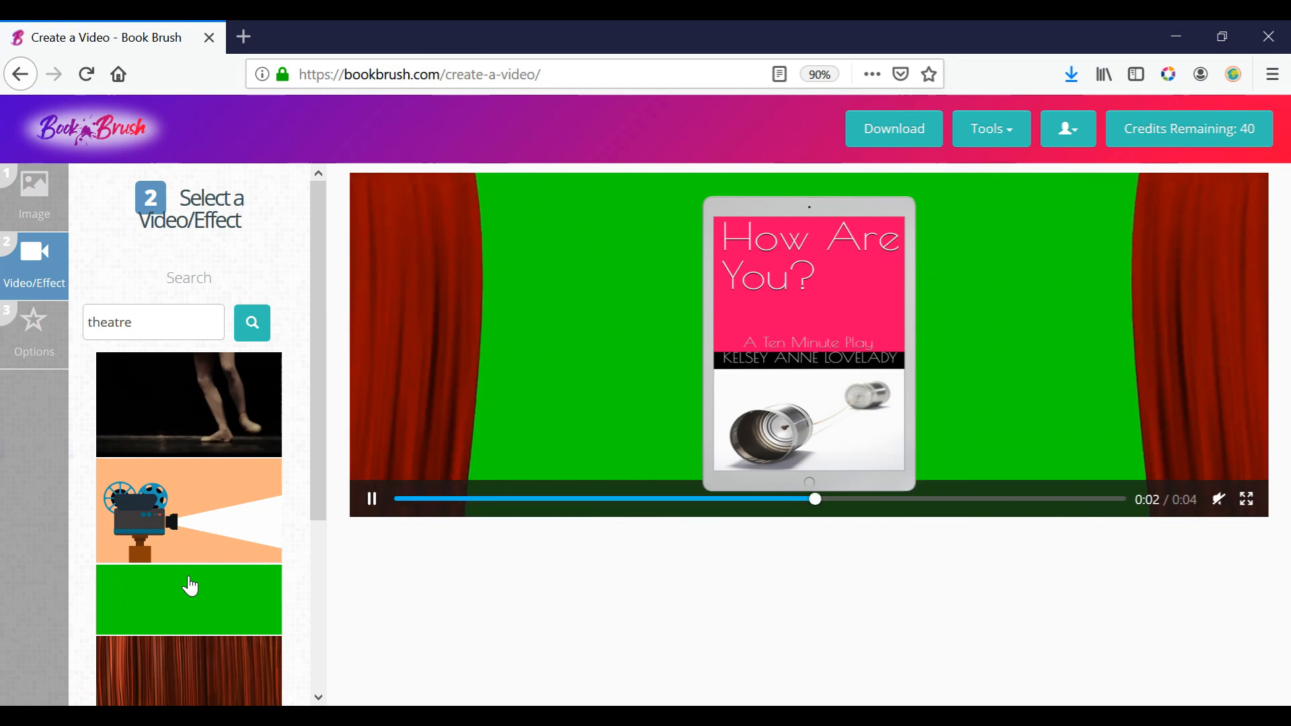
pyautogui.click(210, 684)
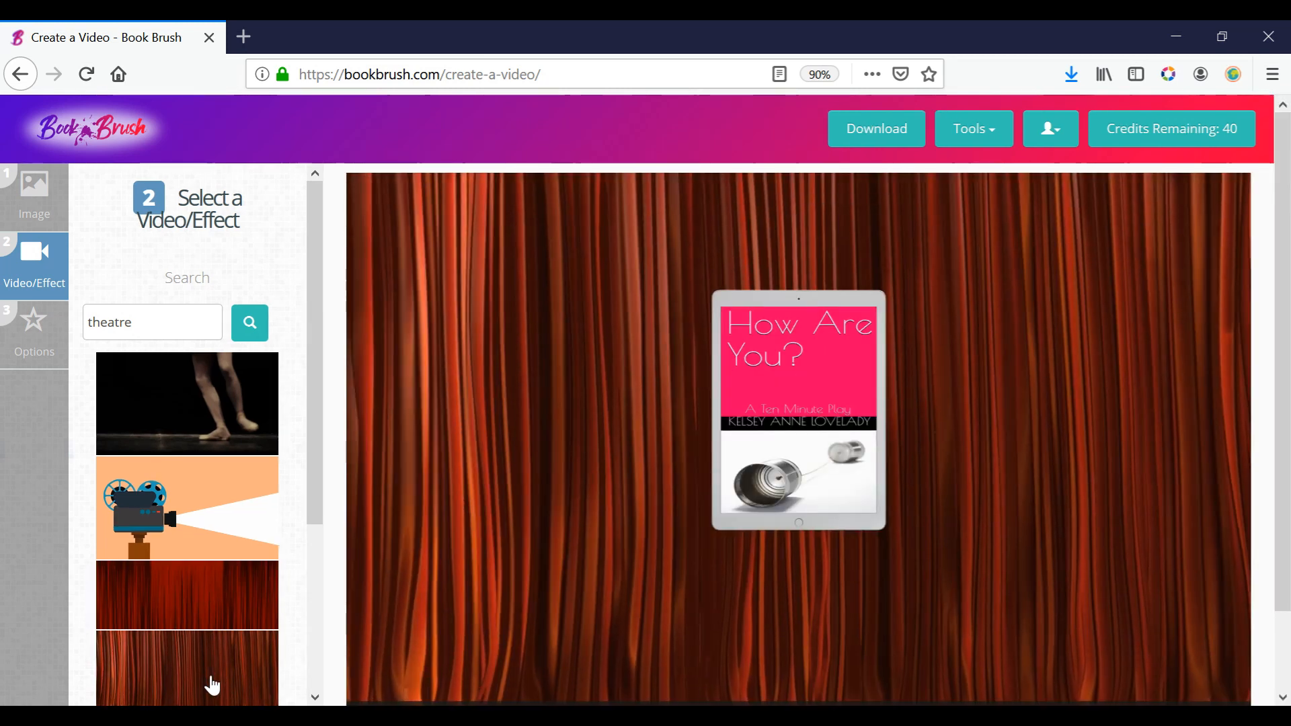
pyautogui.moveTo(1284, 234); pyautogui.dragTo(1287, 265)
pyautogui.moveTo(312, 288); pyautogui.dragTo(318, 542)
pyautogui.click(214, 629)
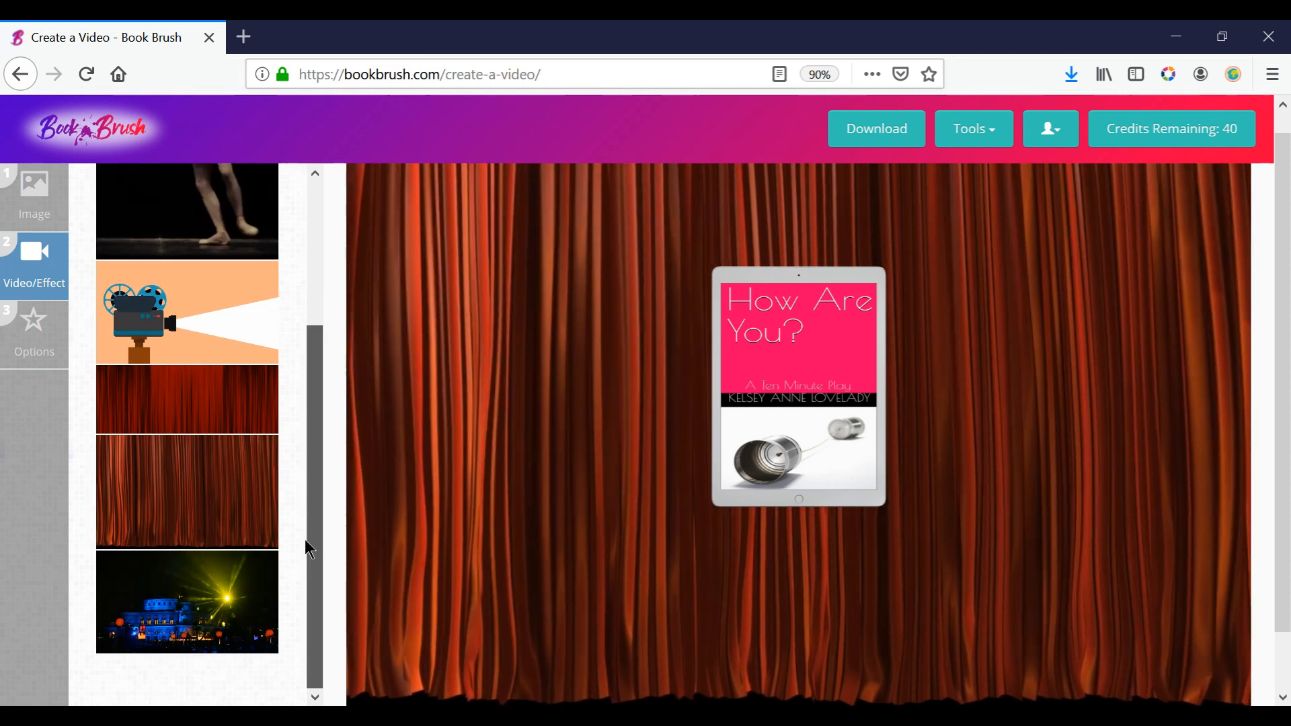
pyautogui.moveTo(312, 573); pyautogui.dragTo(341, 264)
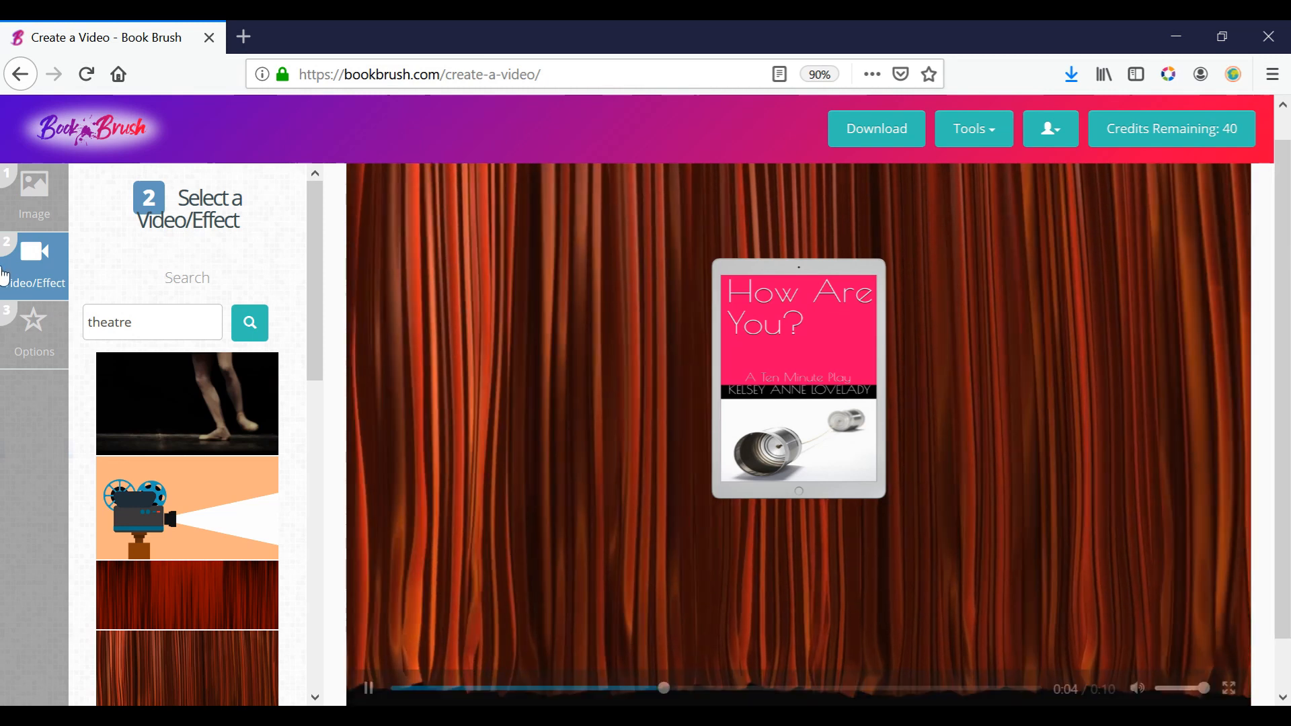
# Review the video's image transparency and length options, and check the remaining free and paid video download credits.
pyautogui.click(24, 343)
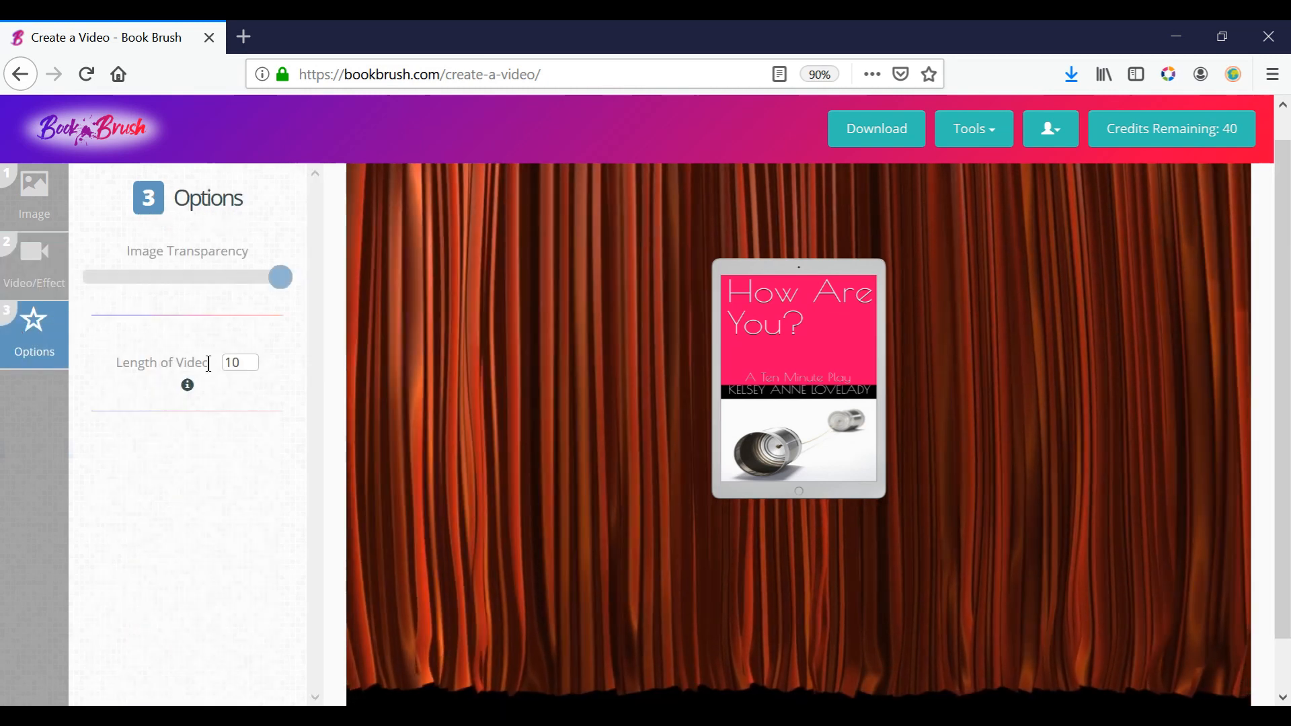
pyautogui.moveTo(278, 277); pyautogui.dragTo(300, 304)
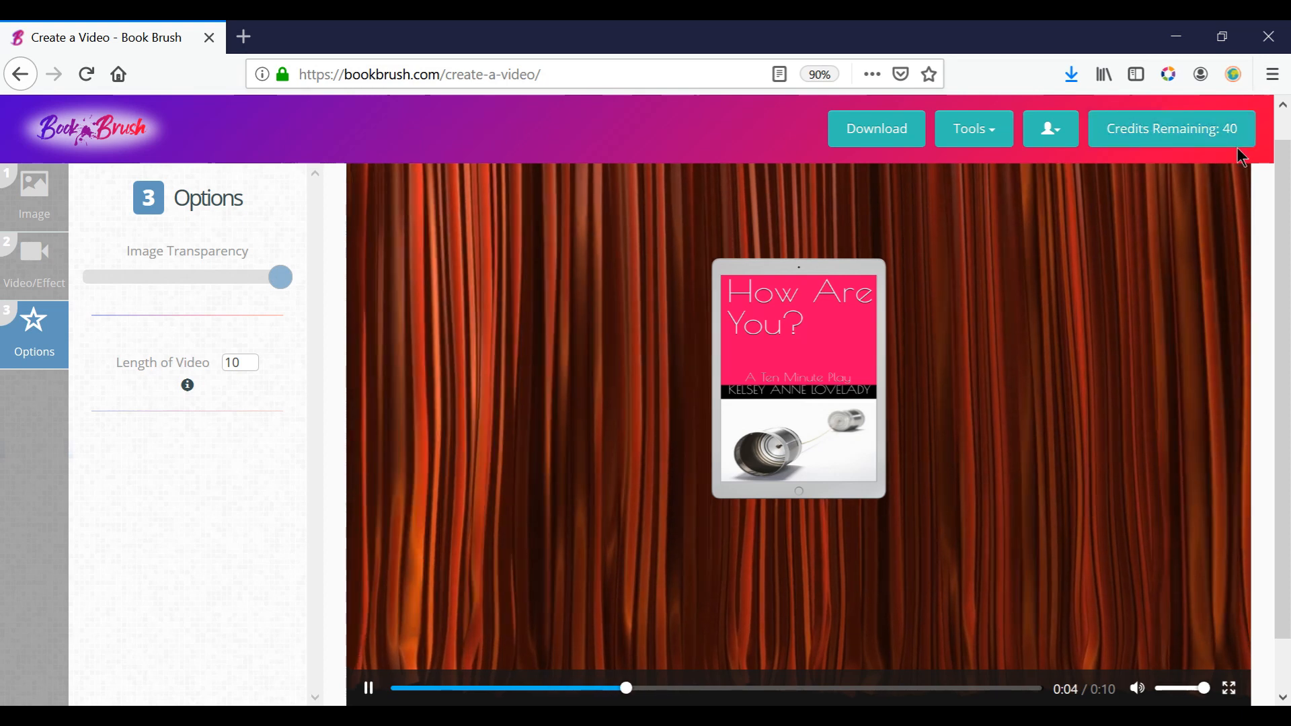
pyautogui.click(1168, 131)
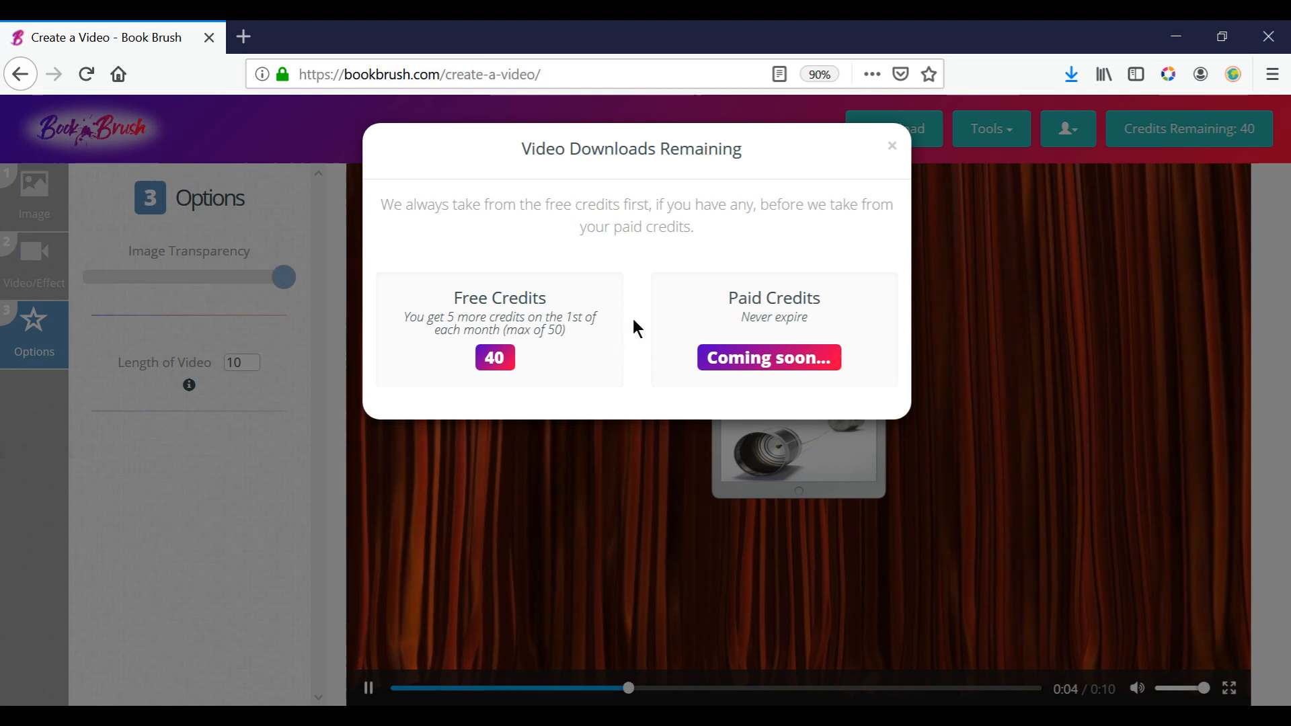
pyautogui.click(893, 146)
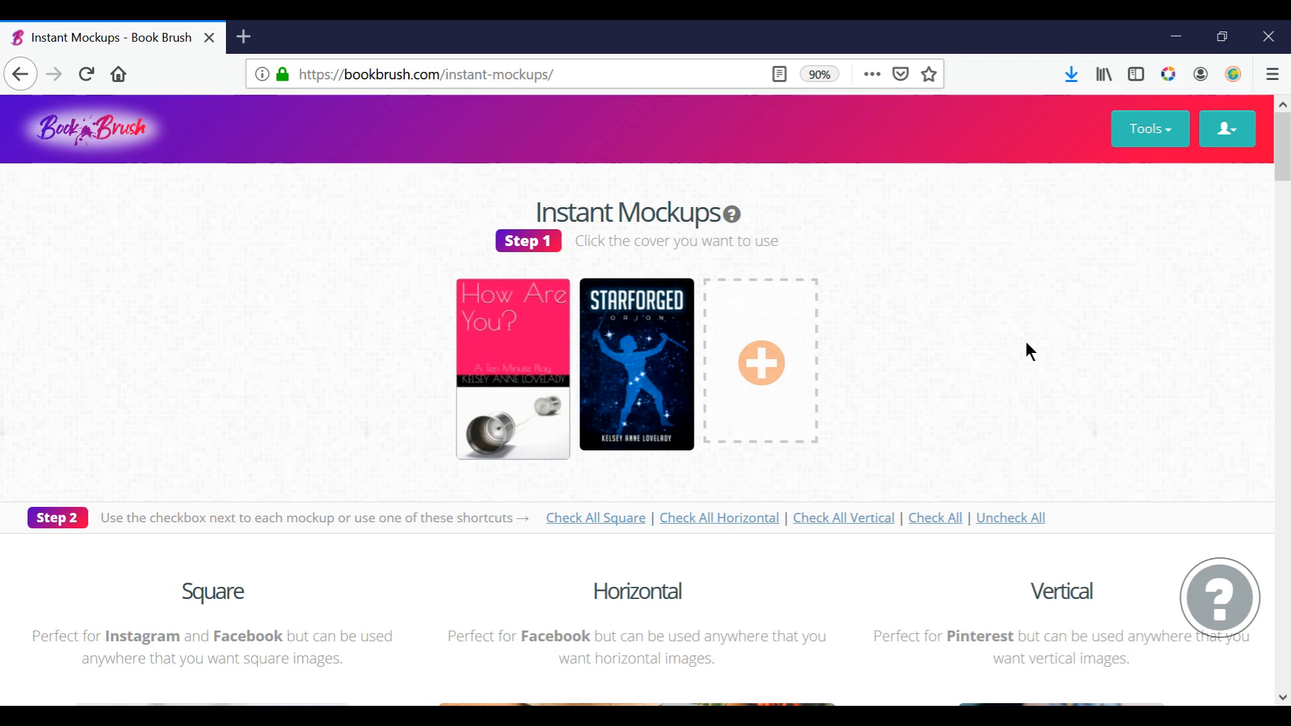
# In Instant Mockups, choose the "How Are You?" cover and mark the horizontal mockup of a lit billboard on a night street.
pyautogui.moveTo(1284, 165)
pyautogui.mouseDown()
pyautogui.moveTo(1288, 222)
pyautogui.moveTo(1284, 165)
pyautogui.mouseUp()
pyautogui.click(505, 368)
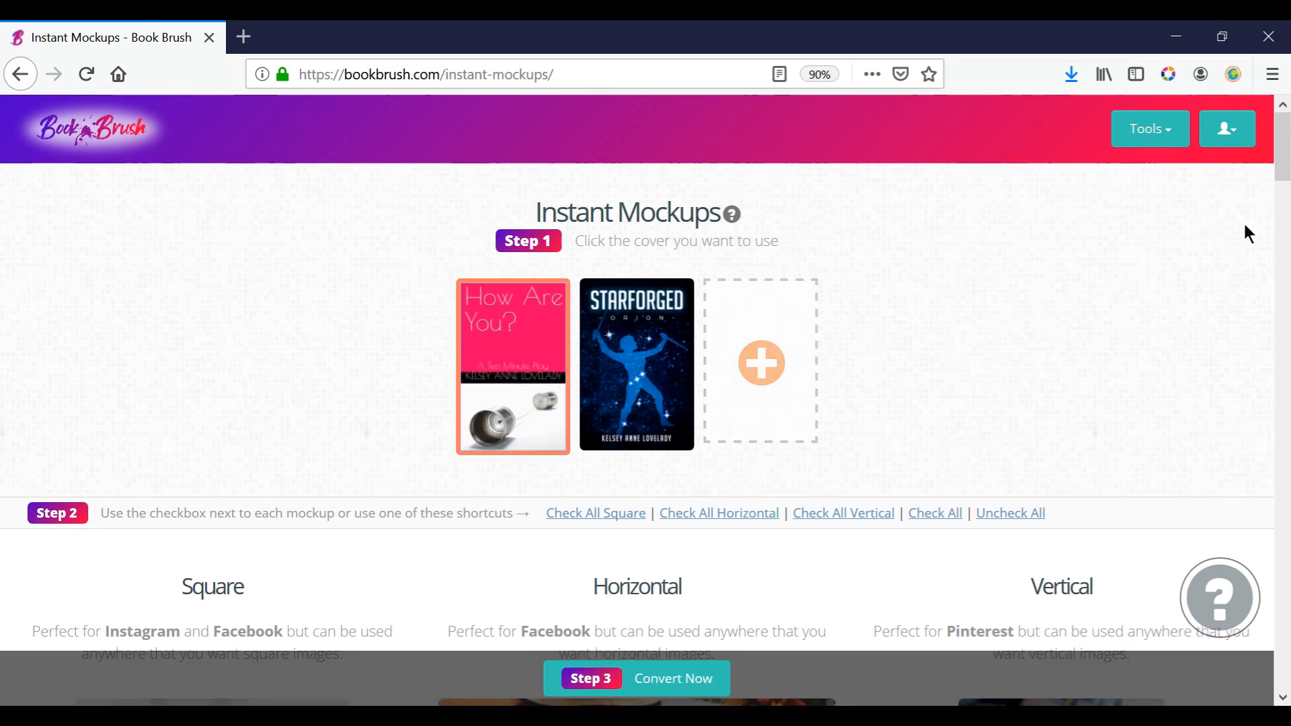
pyautogui.moveTo(1283, 154); pyautogui.dragTo(1283, 198)
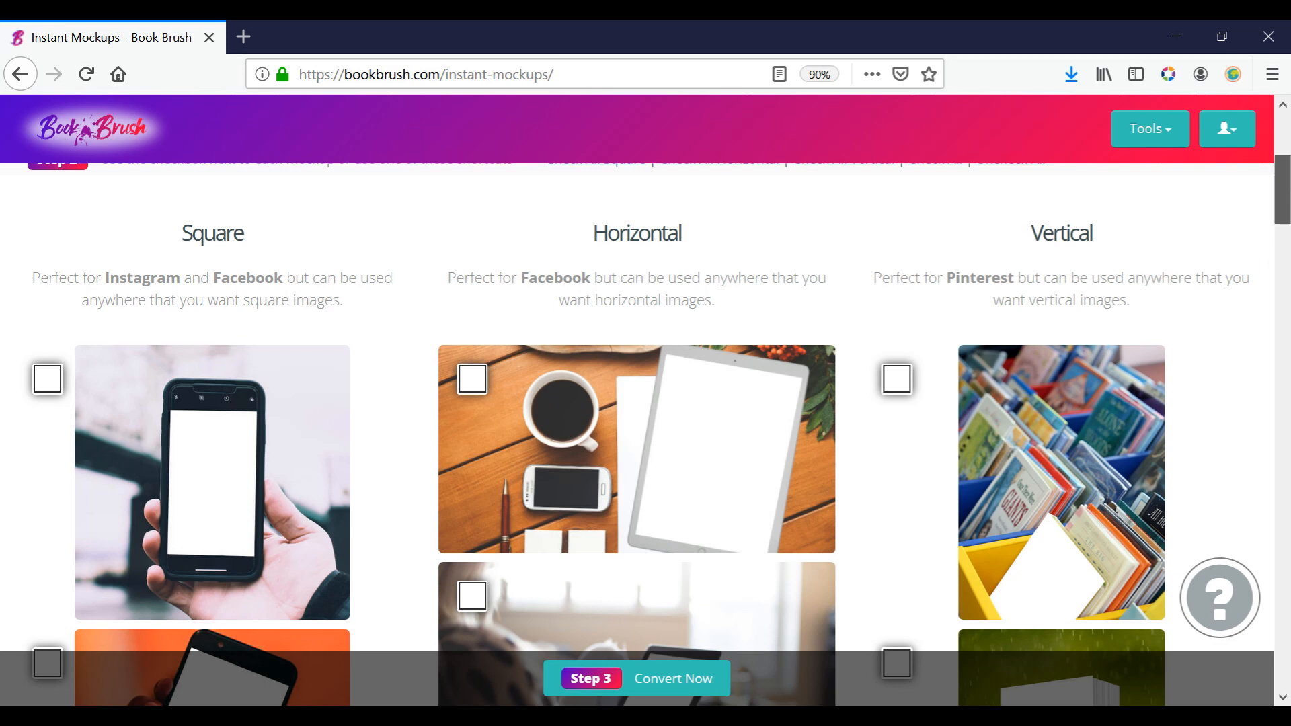
pyautogui.moveTo(1285, 200); pyautogui.dragTo(1283, 468)
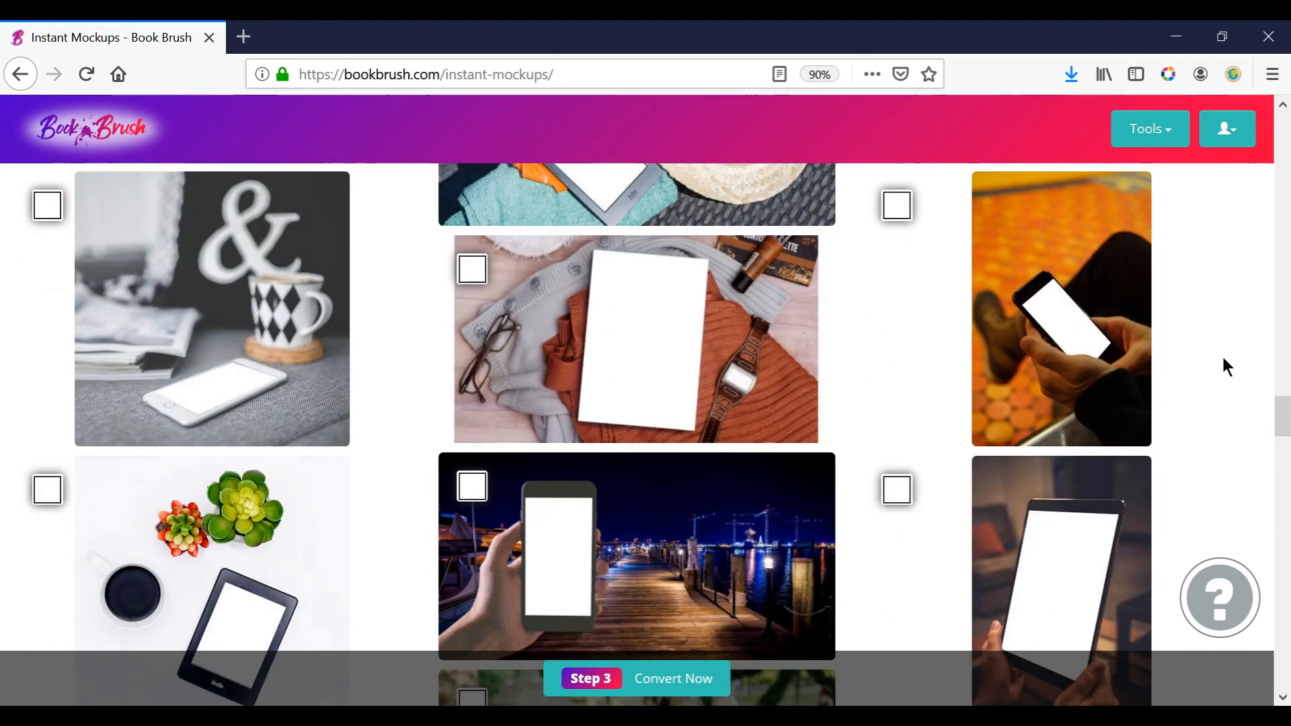
pyautogui.moveTo(1283, 416); pyautogui.dragTo(1283, 471)
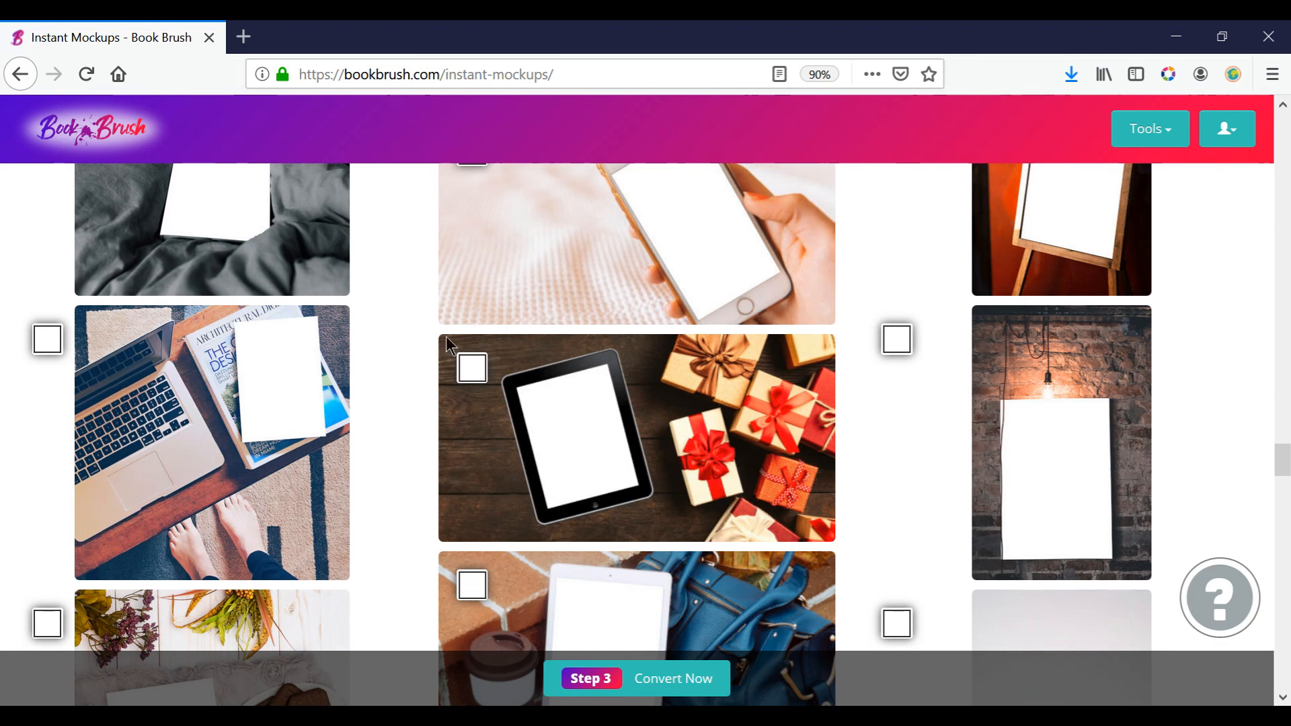
pyautogui.moveTo(1286, 463); pyautogui.dragTo(1285, 569)
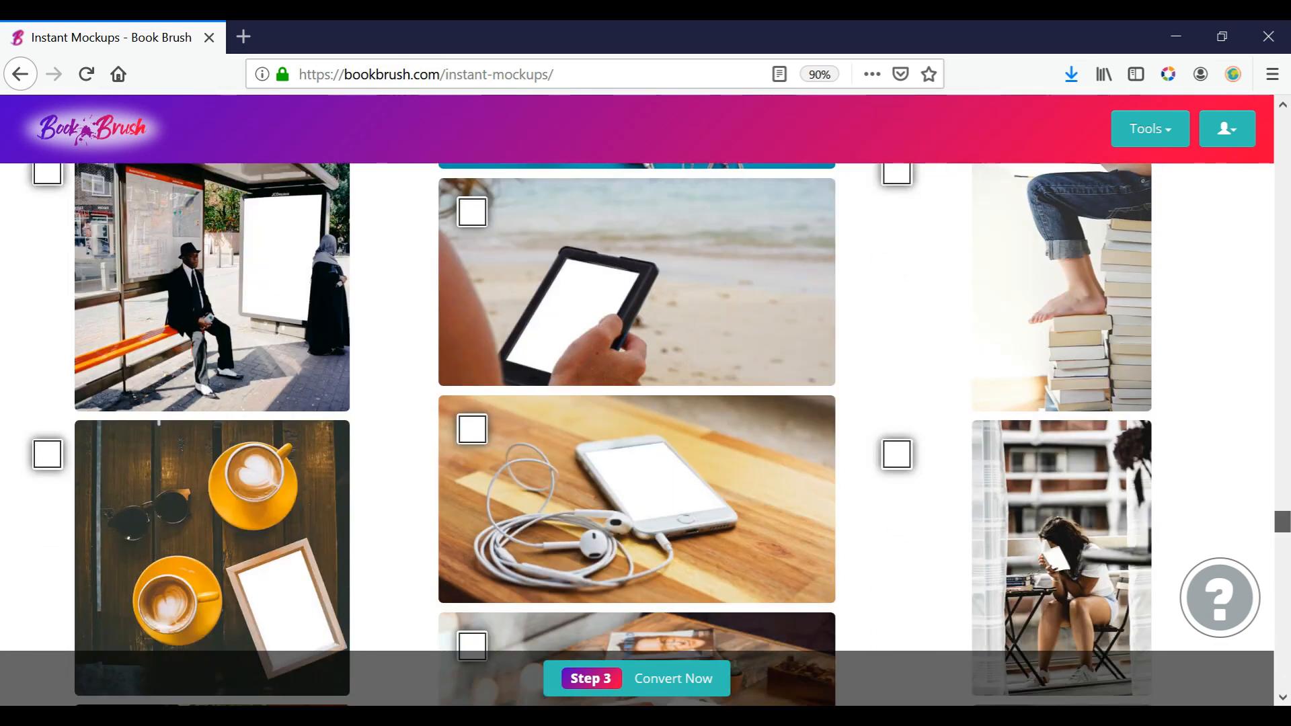
pyautogui.scroll(-9, 1283, 692)
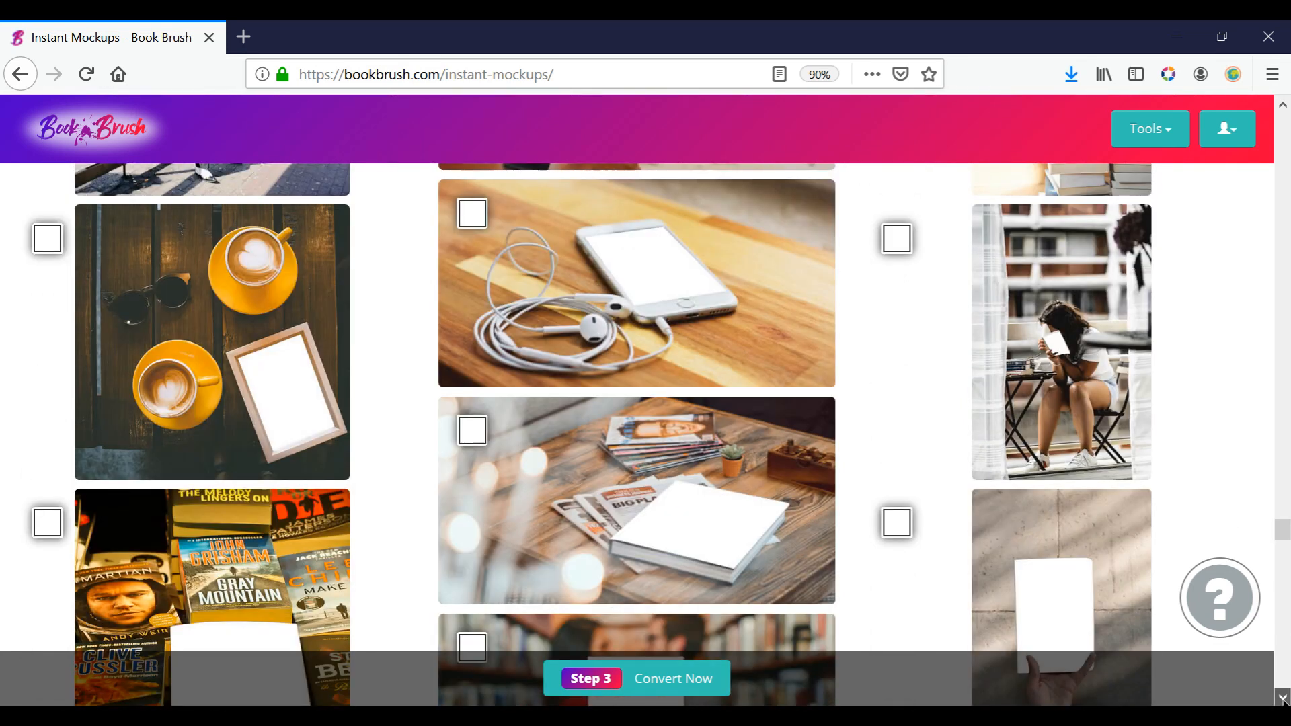
pyautogui.scroll(-13, 1283, 700)
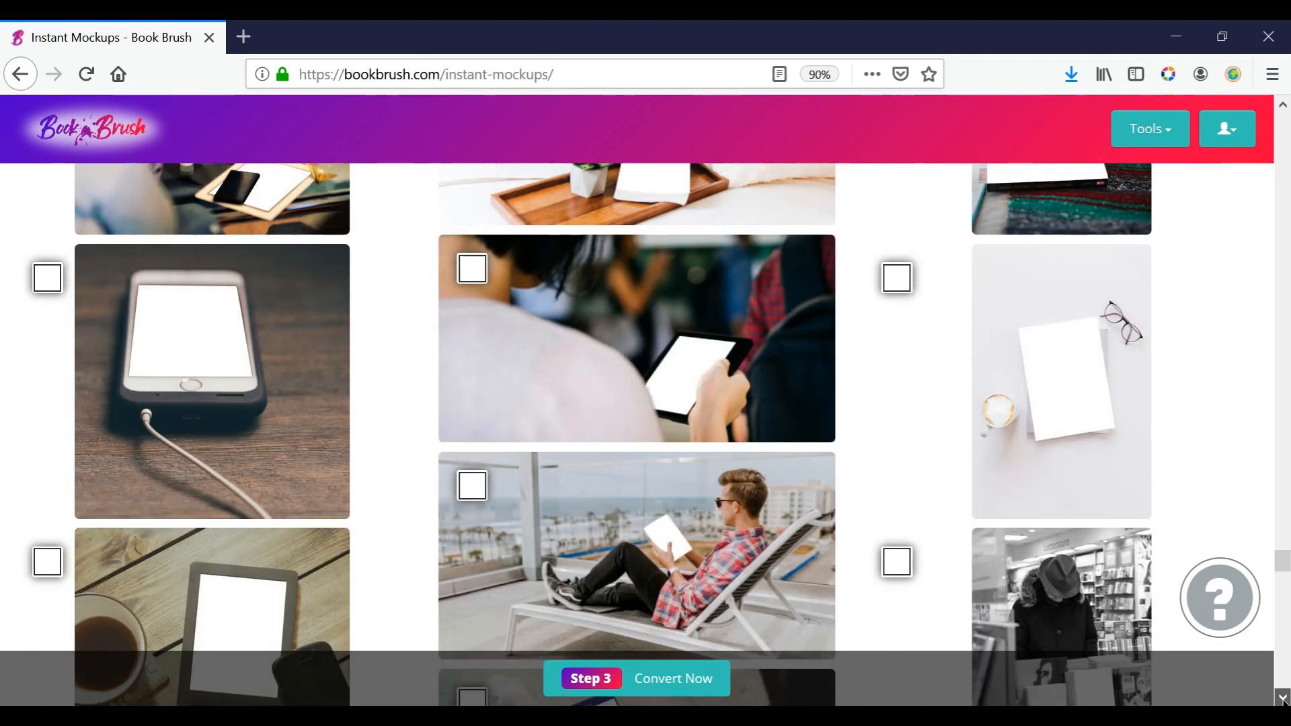
pyautogui.scroll(-7, 1281, 700)
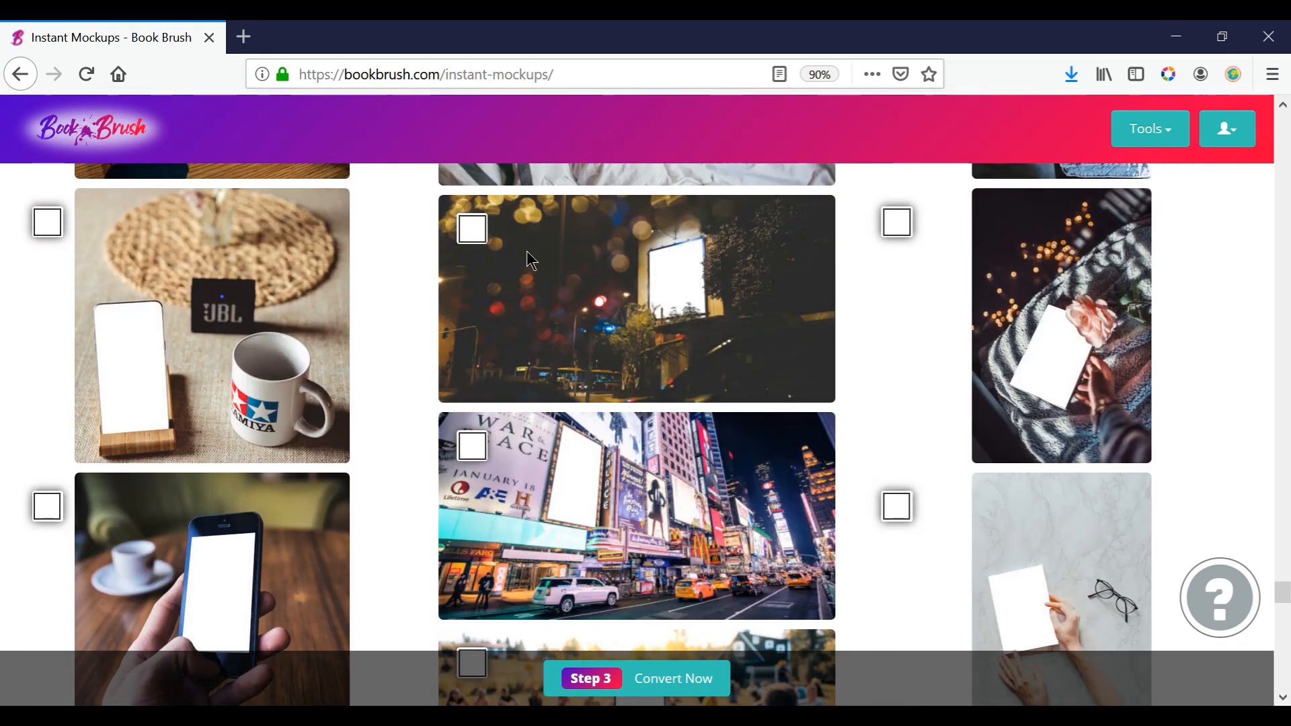
pyautogui.click(472, 231)
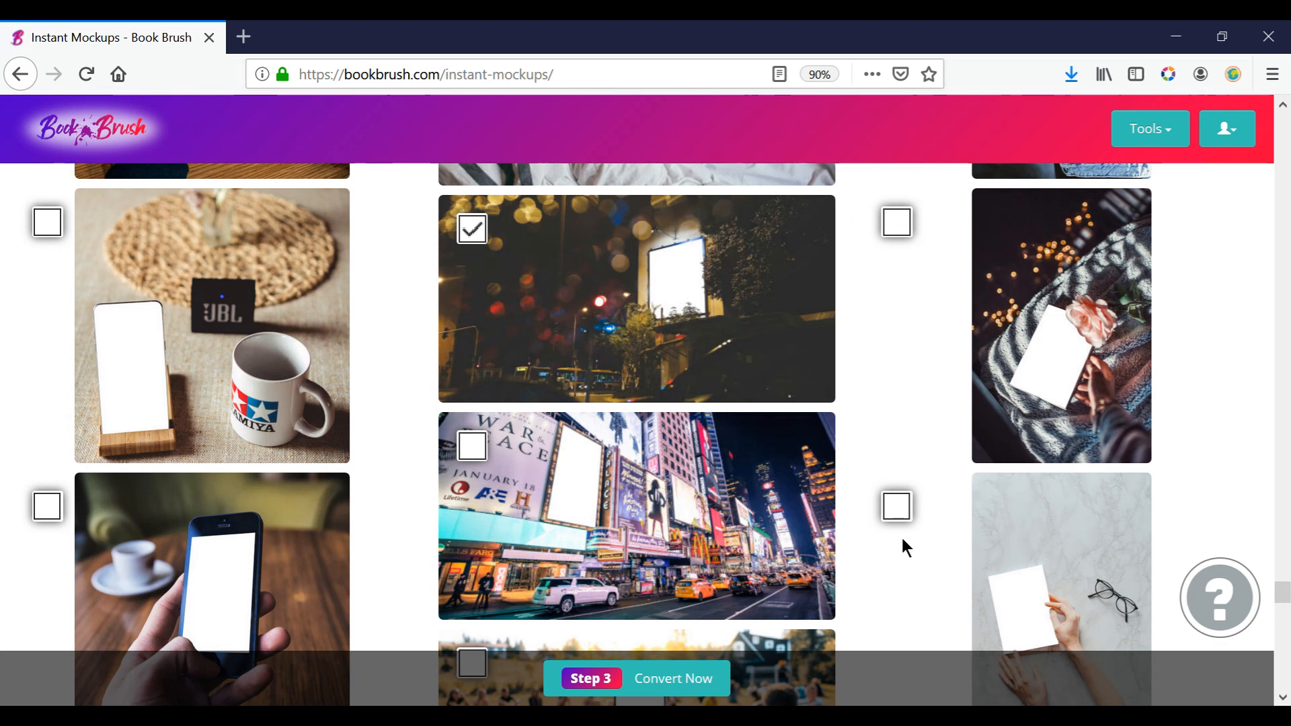
# Convert the selected mockup and download the resulting zip of images, opening it with Windows Explorer.
pyautogui.click(689, 693)
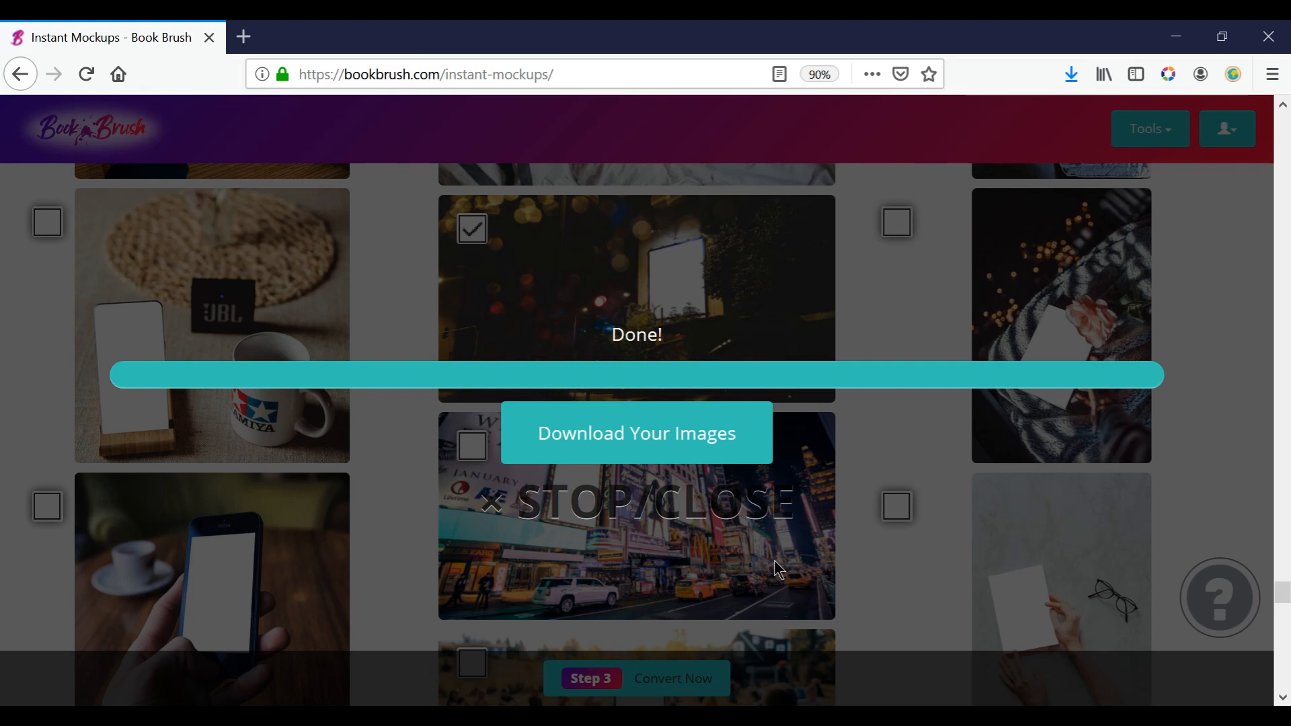
pyautogui.click(628, 431)
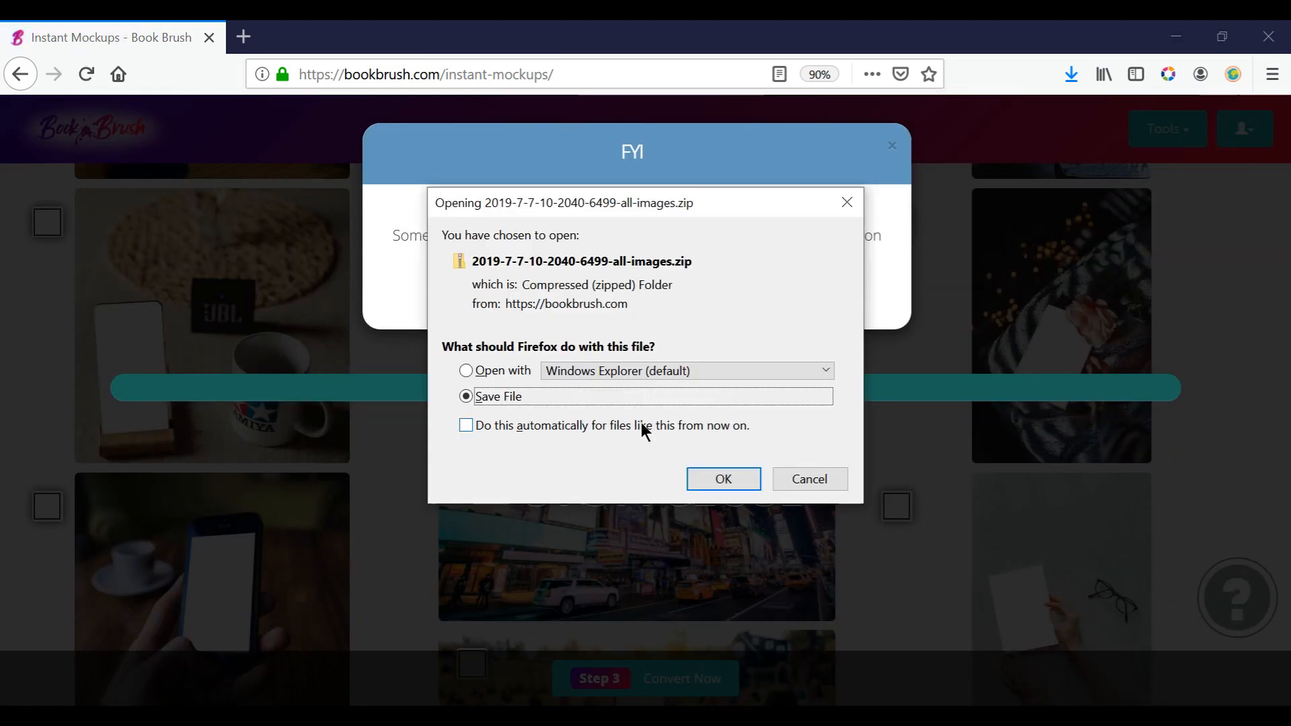
pyautogui.click(464, 372)
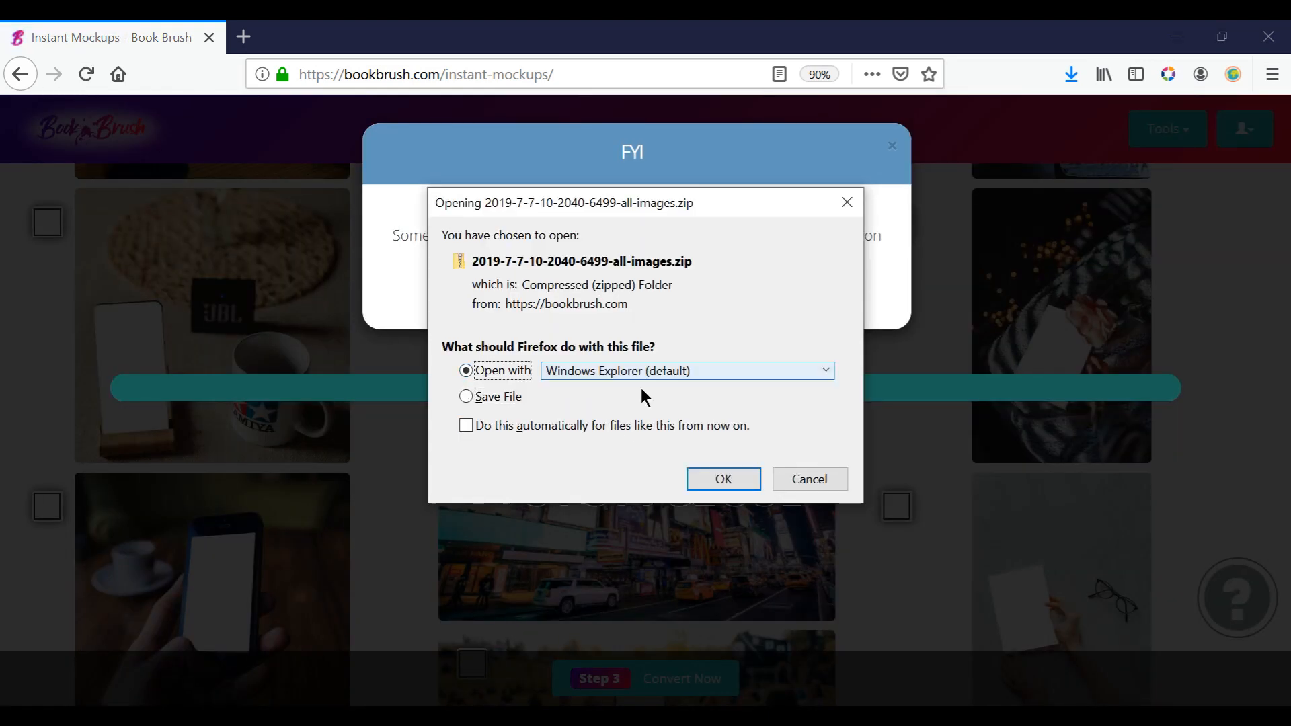
pyautogui.click(714, 477)
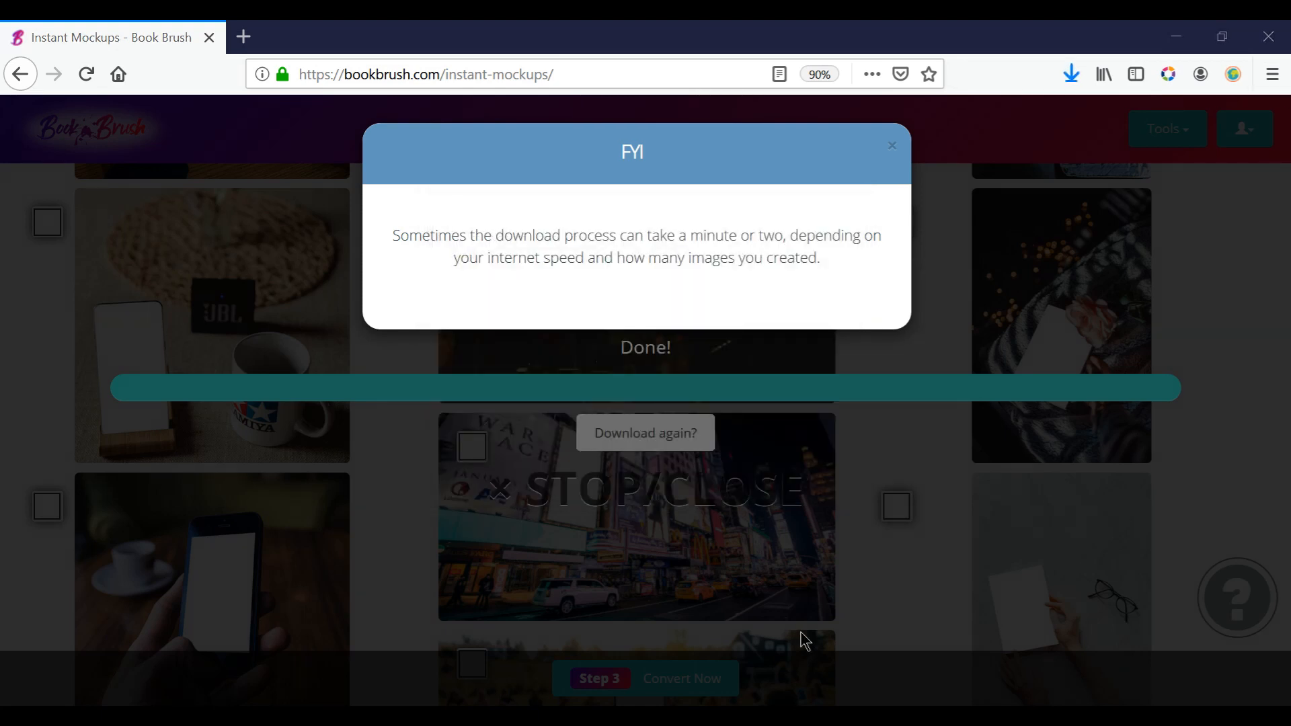